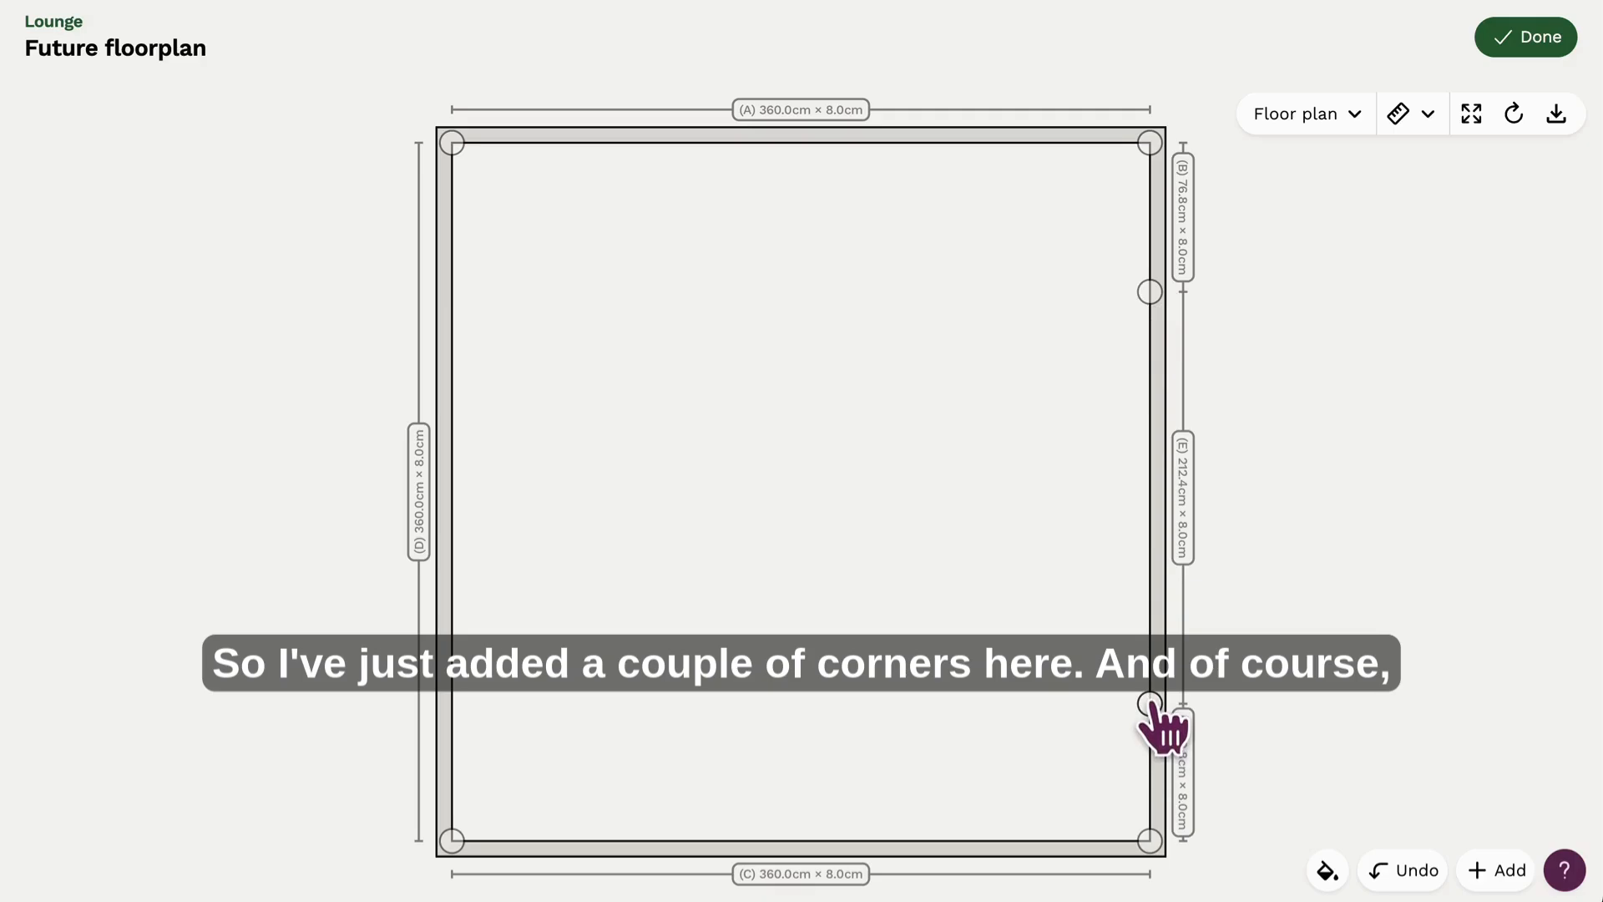
# - Move the lower corner on the chimney-side wall until the wall segment below it is 80.0 cm long
pyautogui.moveTo(1152, 706)
pyautogui.mouseDown()
pyautogui.moveTo(1156, 668)
pyautogui.moveTo(1155, 726)
pyautogui.moveTo(1156, 692)
pyautogui.mouseUp()
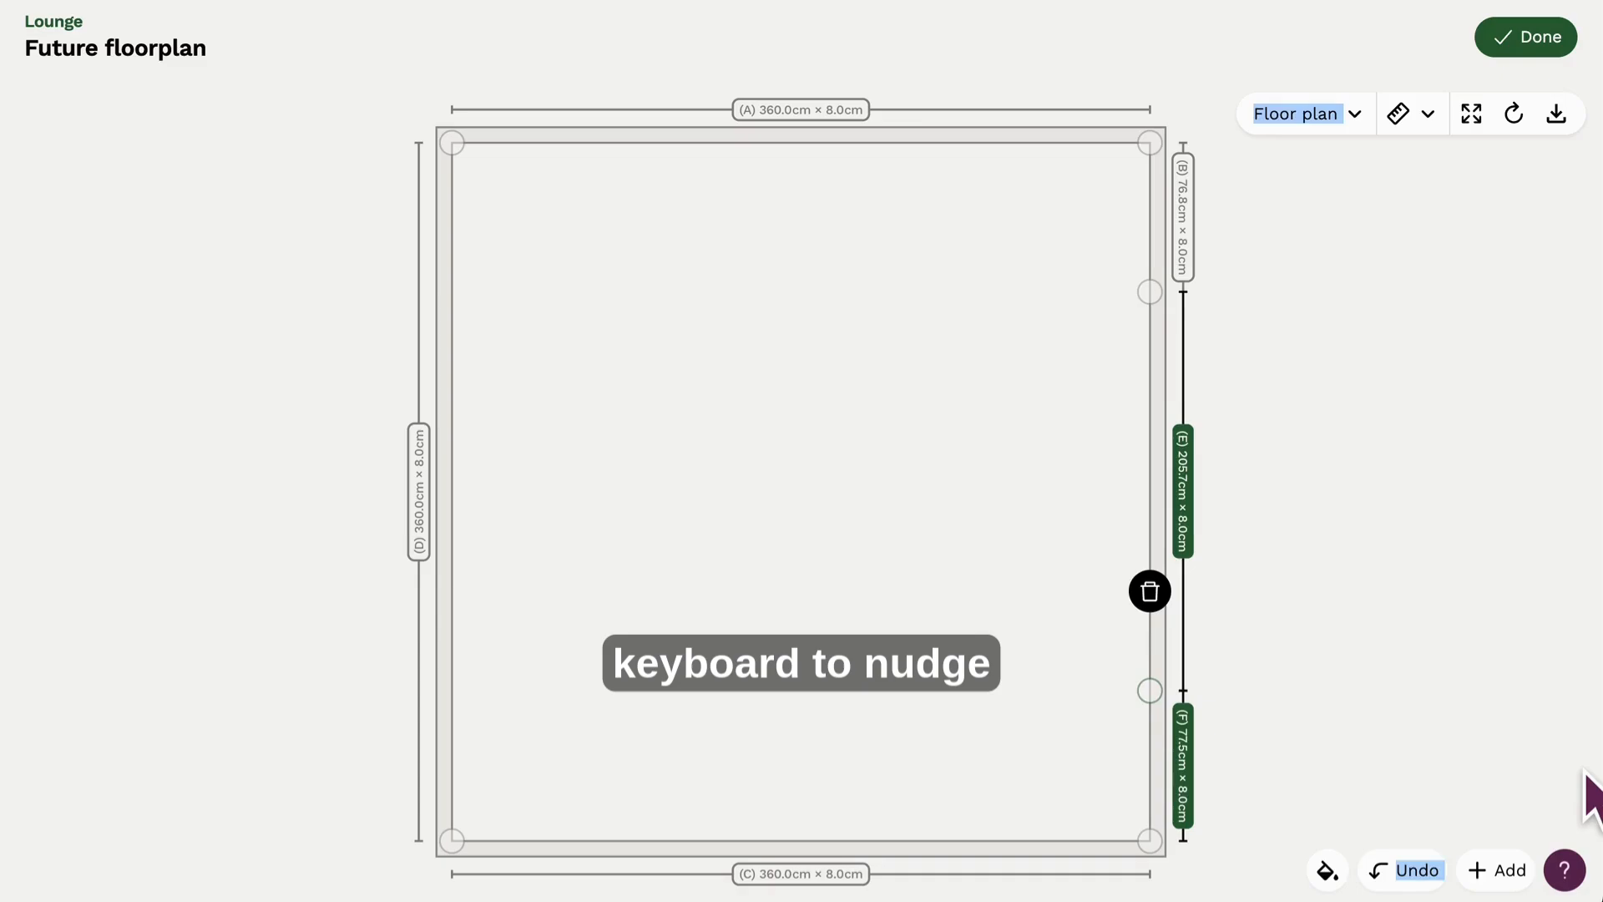
pyautogui.press('Up')
pyautogui.press('Up')
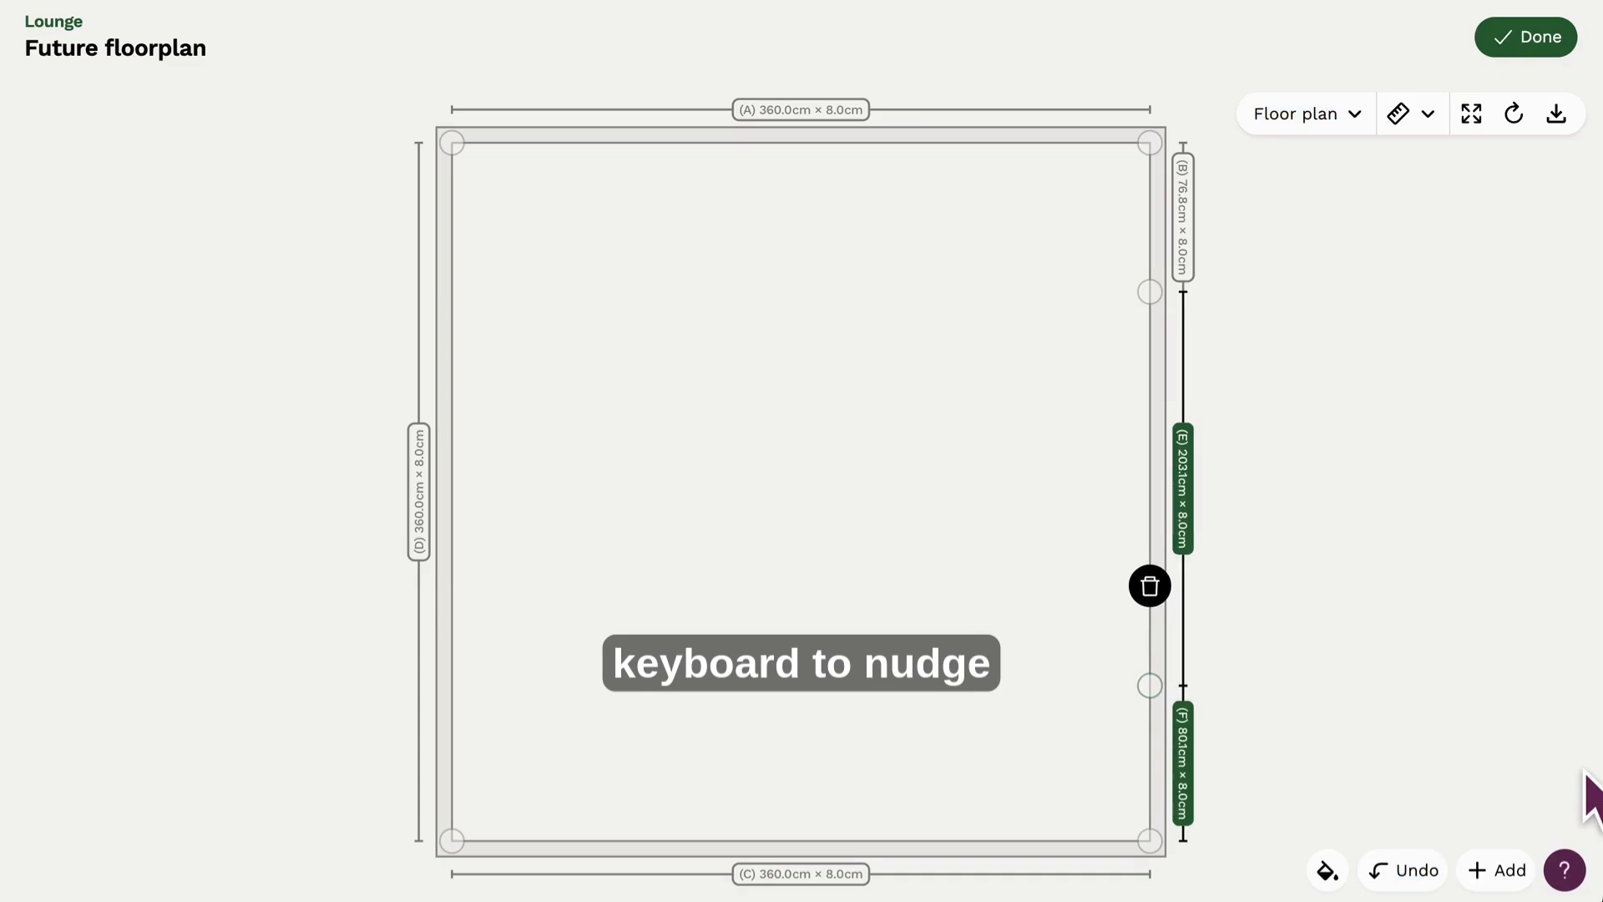
pyautogui.press('Down')
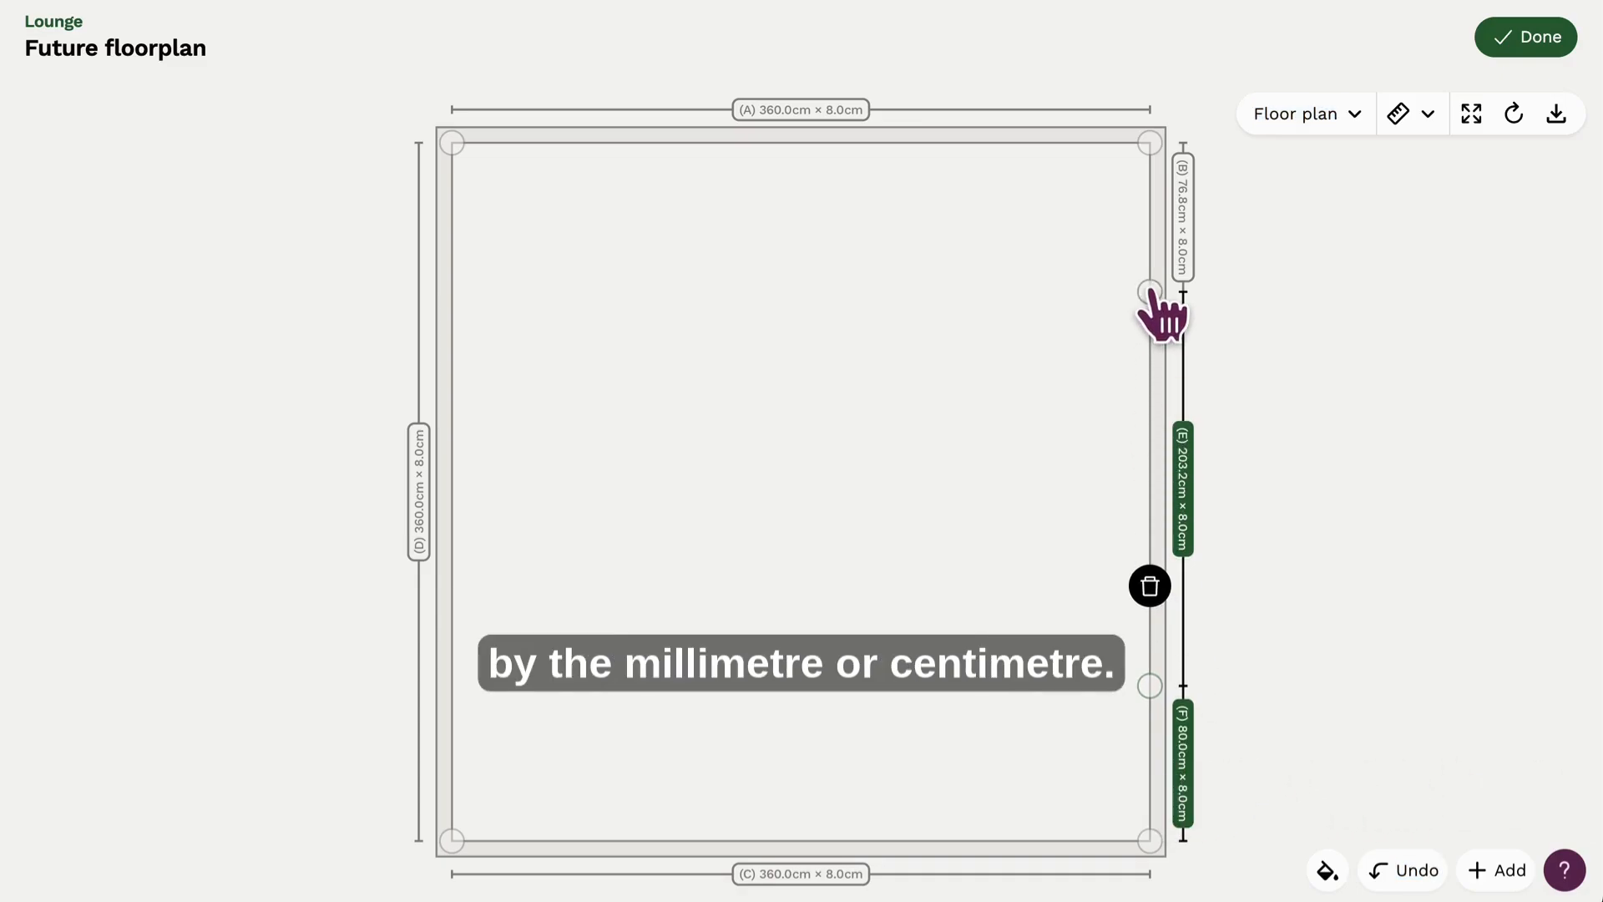
# - Nudge the upper added corner down so the wall segment above it is 80.0 cm and the middle segment 200.0 cm
pyautogui.click(1152, 294)
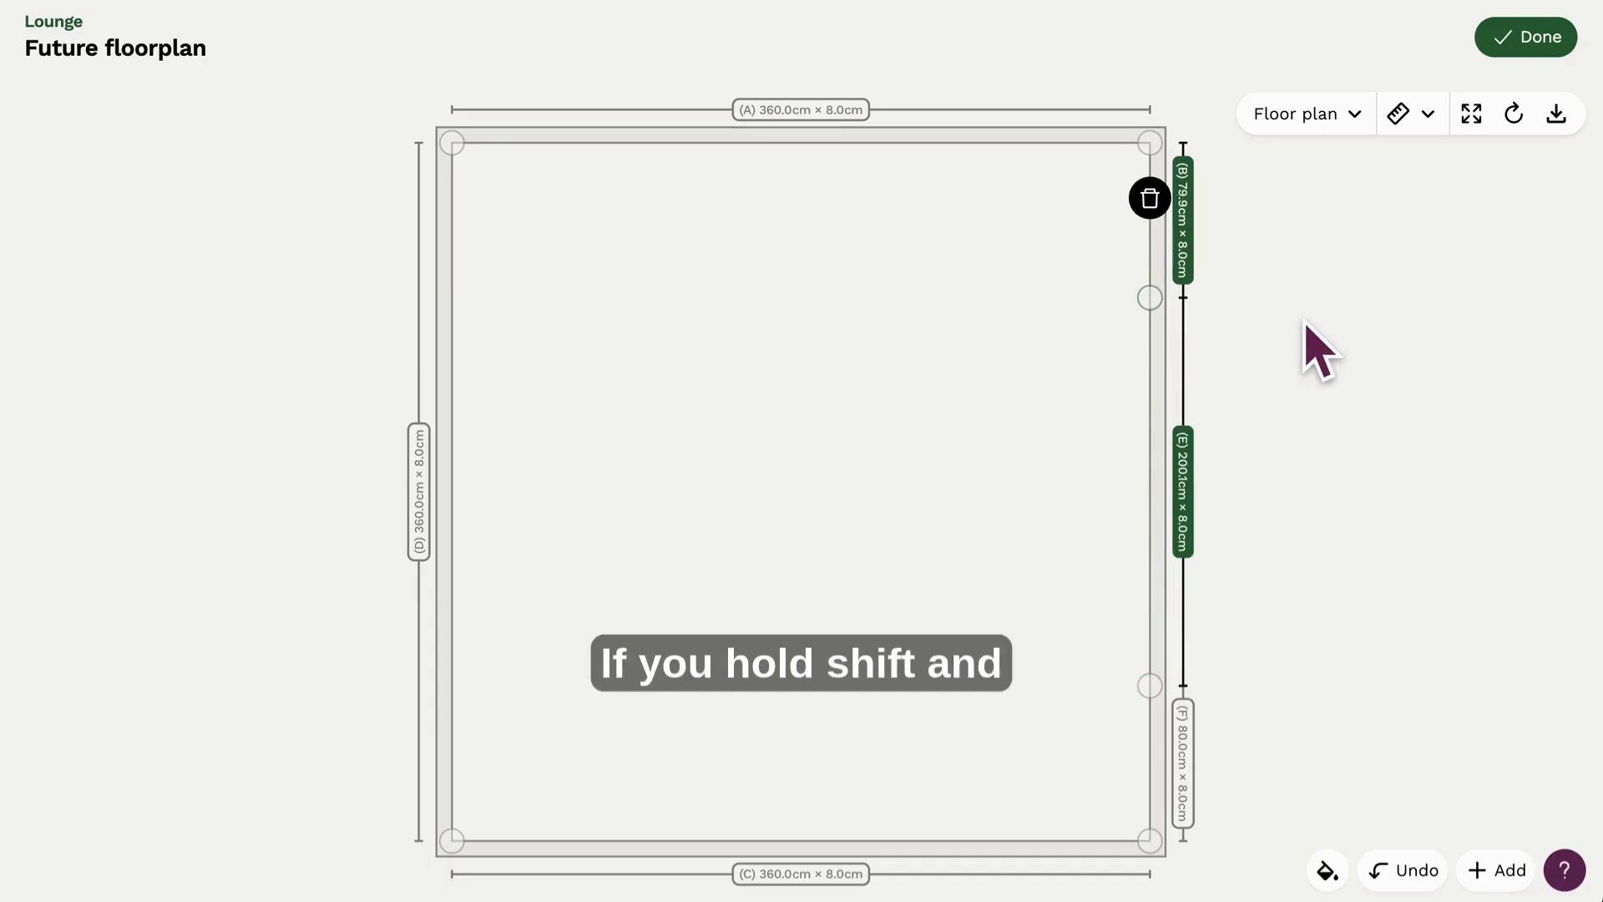
pyautogui.hotkey('shift', 'Down')
pyautogui.hotkey('shift', 'Down')
pyautogui.click(1303, 364)
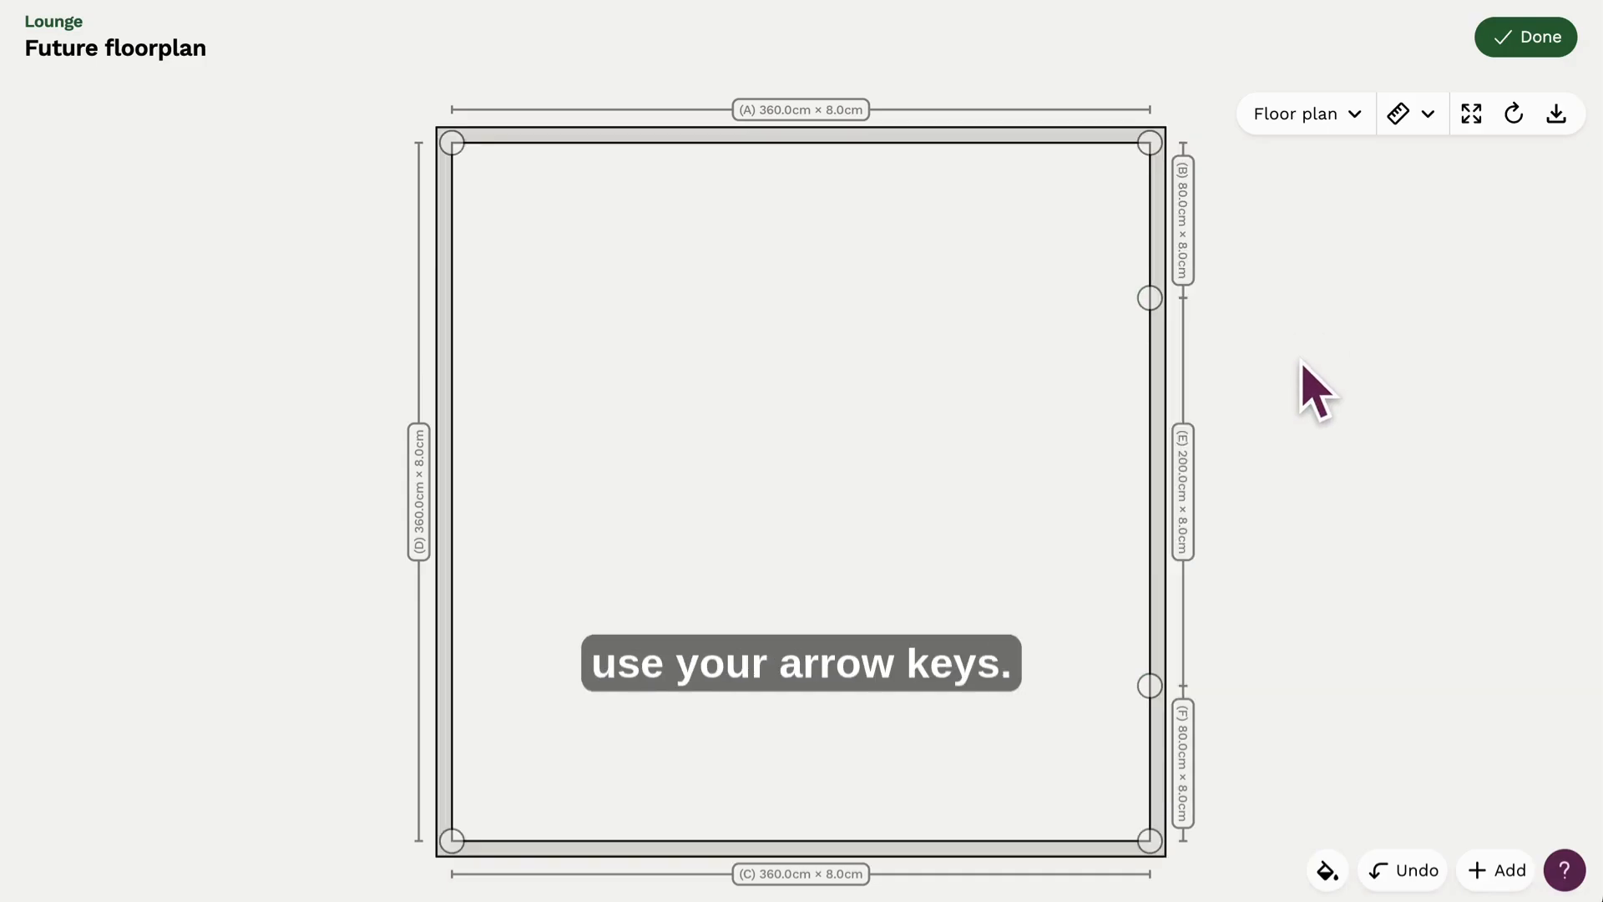
# - Add a corner to the 200 cm middle wall and move it inward level with the upper corner, making a 50.0 cm deep return
pyautogui.click(1152, 409)
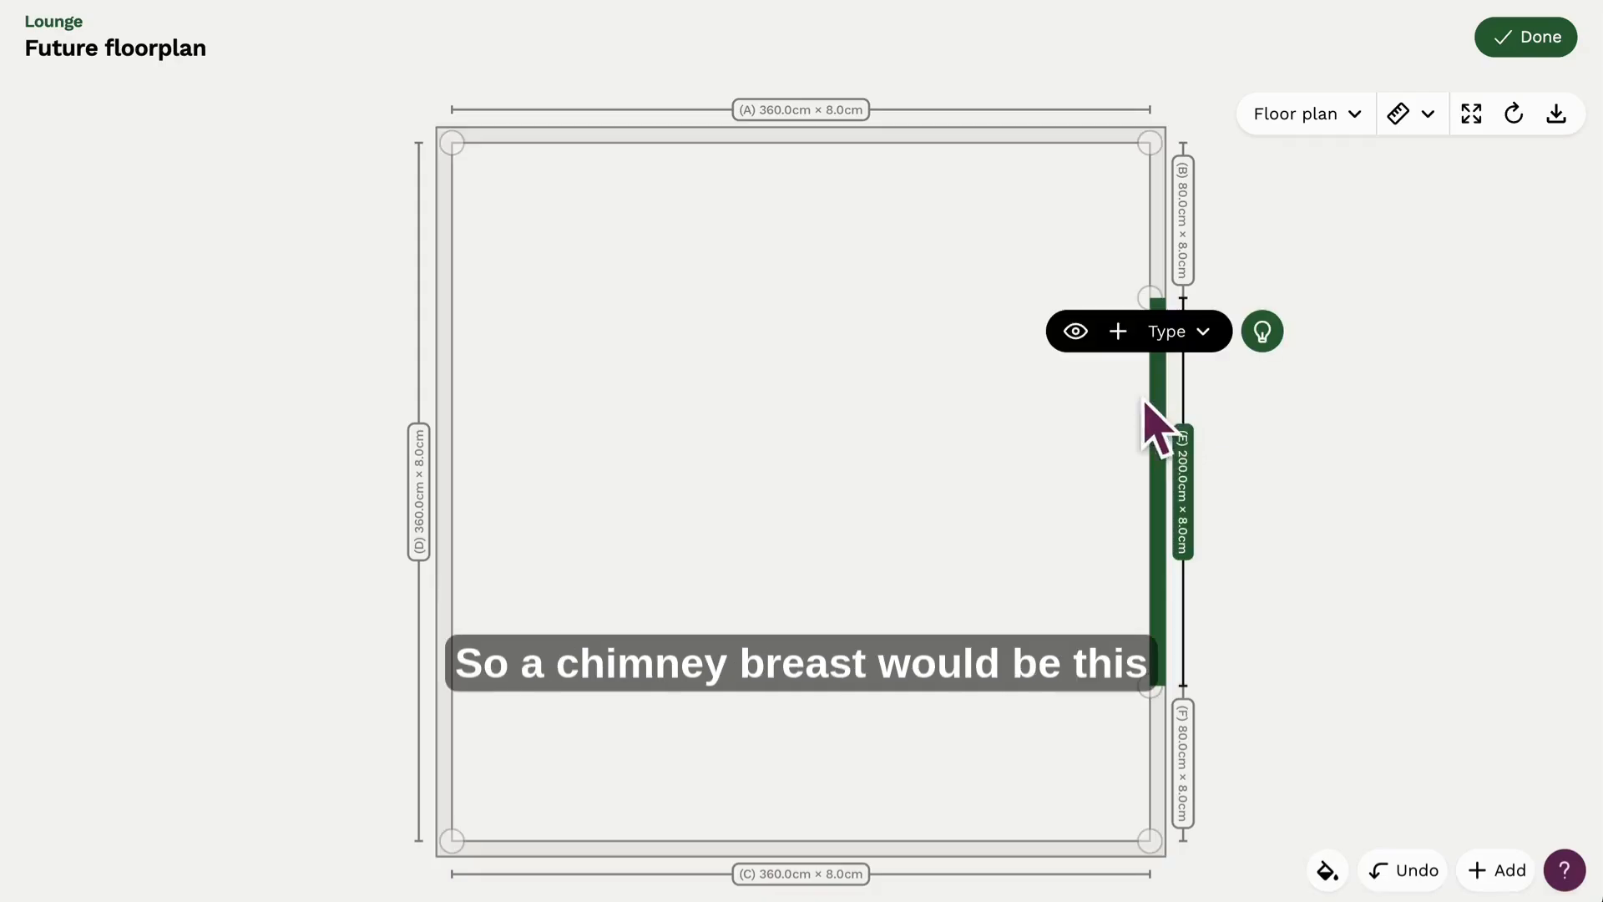
pyautogui.click(1117, 333)
pyautogui.click(1135, 396)
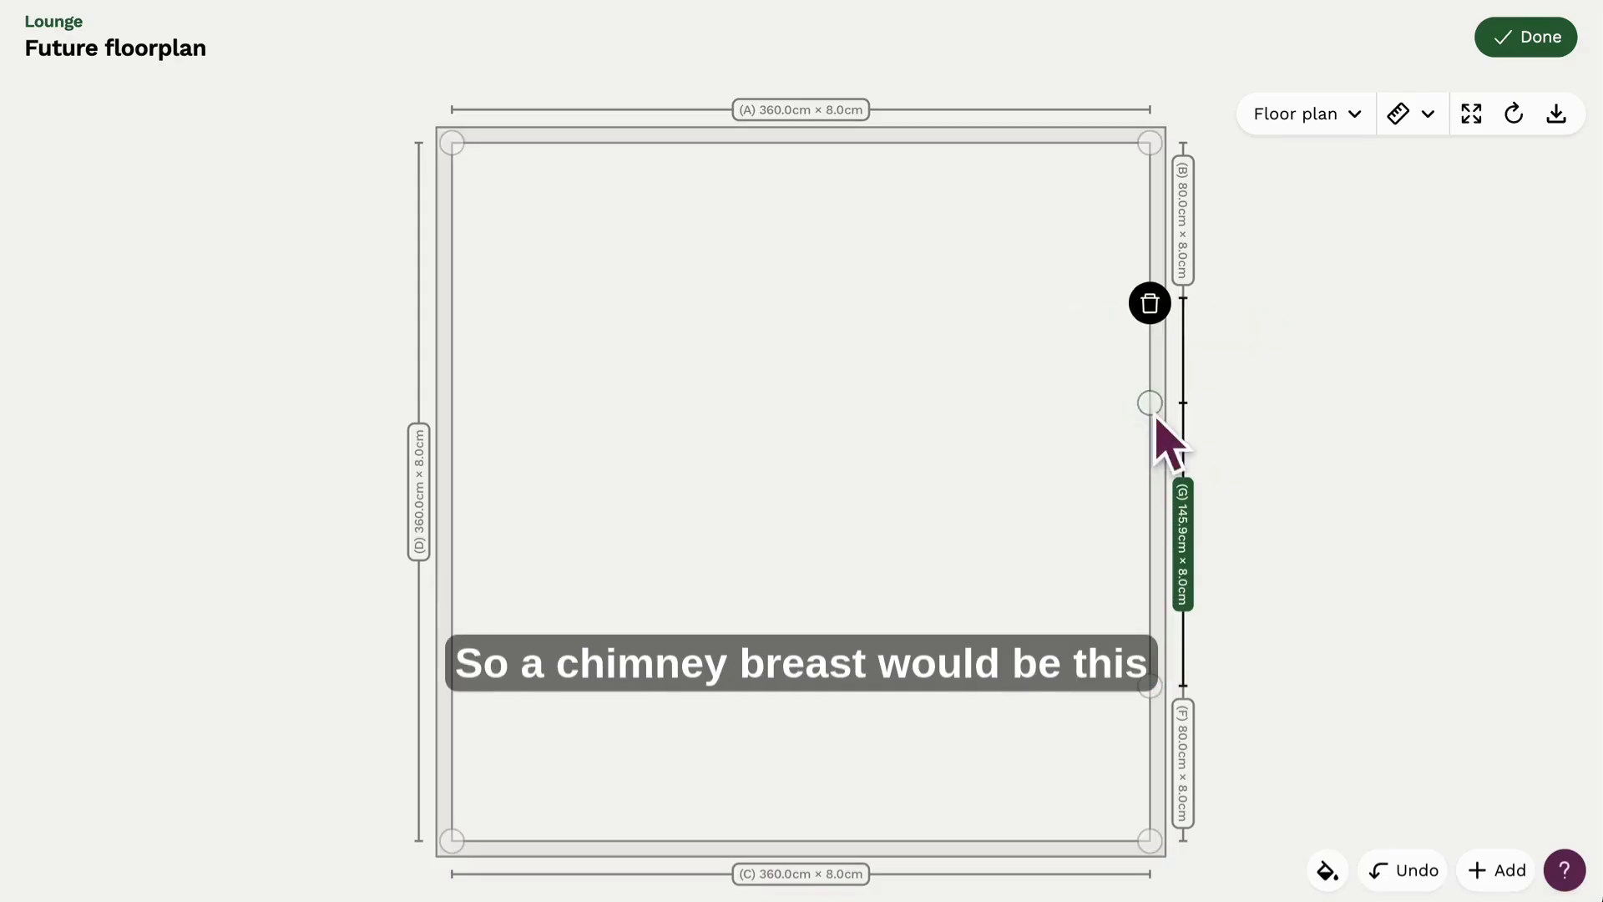
pyautogui.moveTo(1156, 417); pyautogui.dragTo(1057, 311)
pyautogui.scroll(5, 1085, 302)
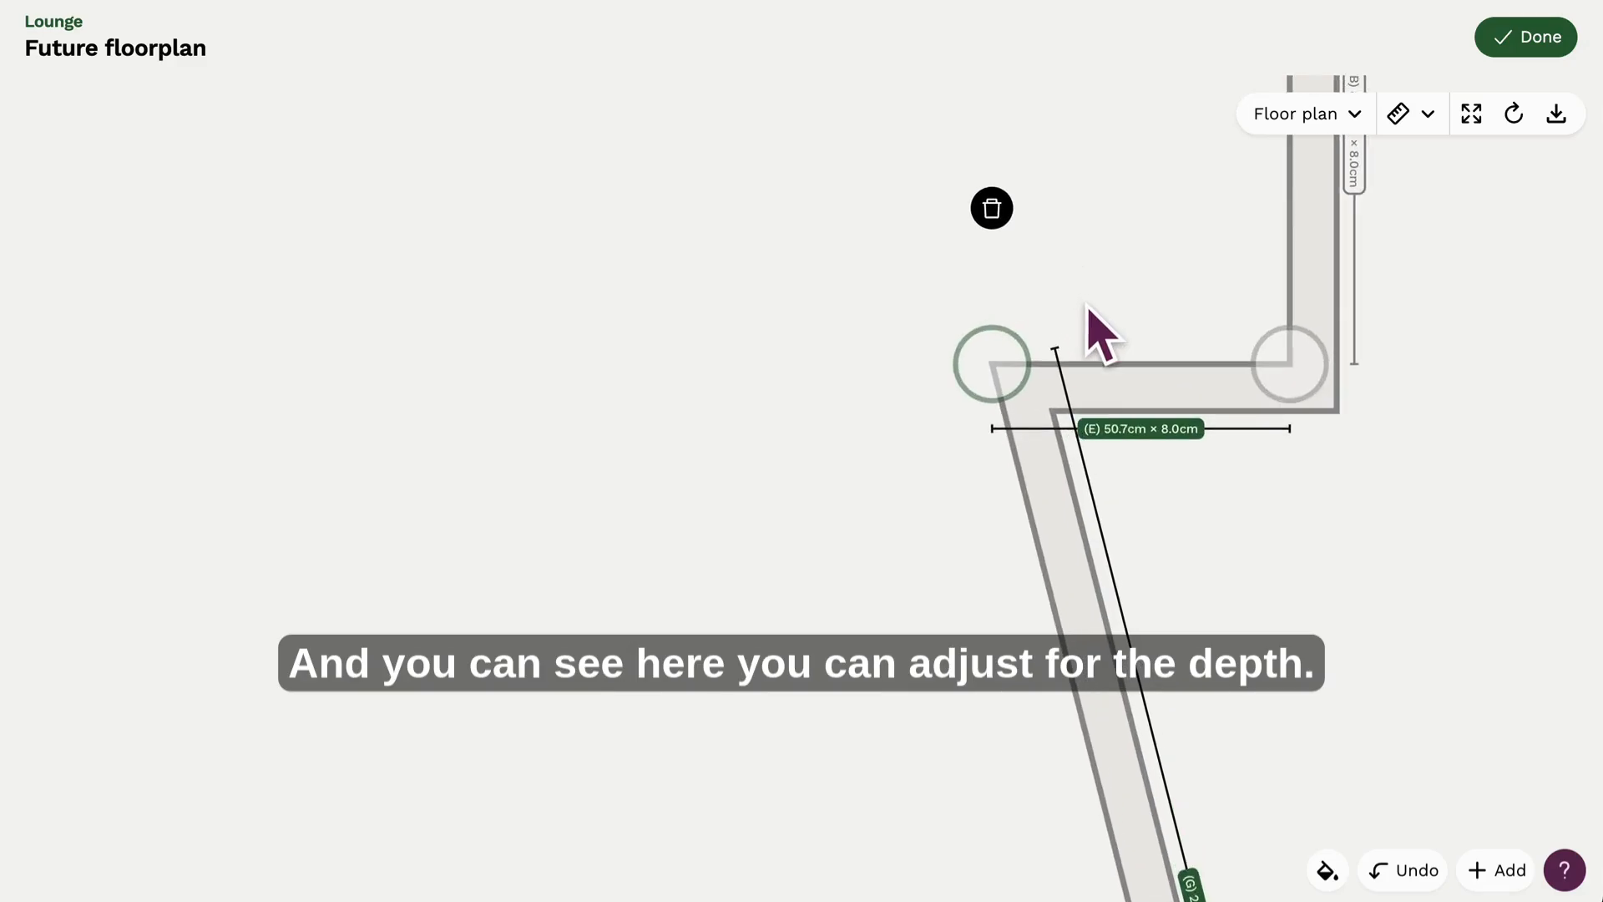
pyautogui.moveTo(1006, 386)
pyautogui.mouseDown()
pyautogui.moveTo(1041, 383)
pyautogui.moveTo(1009, 374)
pyautogui.mouseUp()
# - Add a corner to the slanted wall and move it level with the lower corner, forming a 200.0 cm chimney breast front and 50.0 cm return
pyautogui.scroll(-5, 1158, 505)
pyautogui.scroll(-4, 1305, 608)
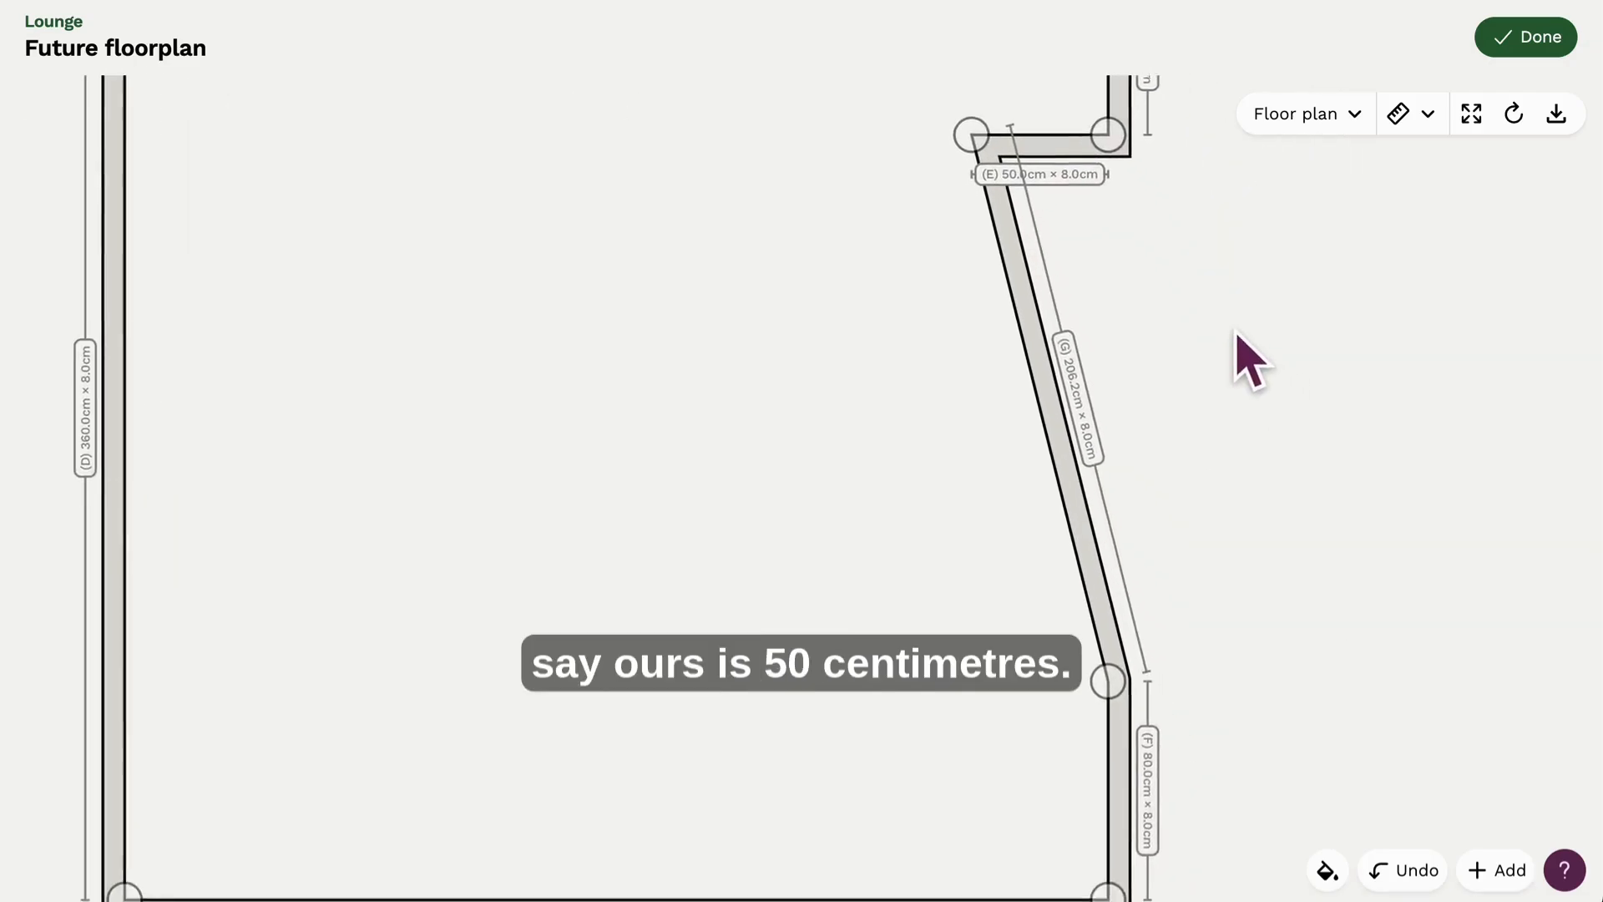
pyautogui.click(1047, 451)
pyautogui.click(1009, 377)
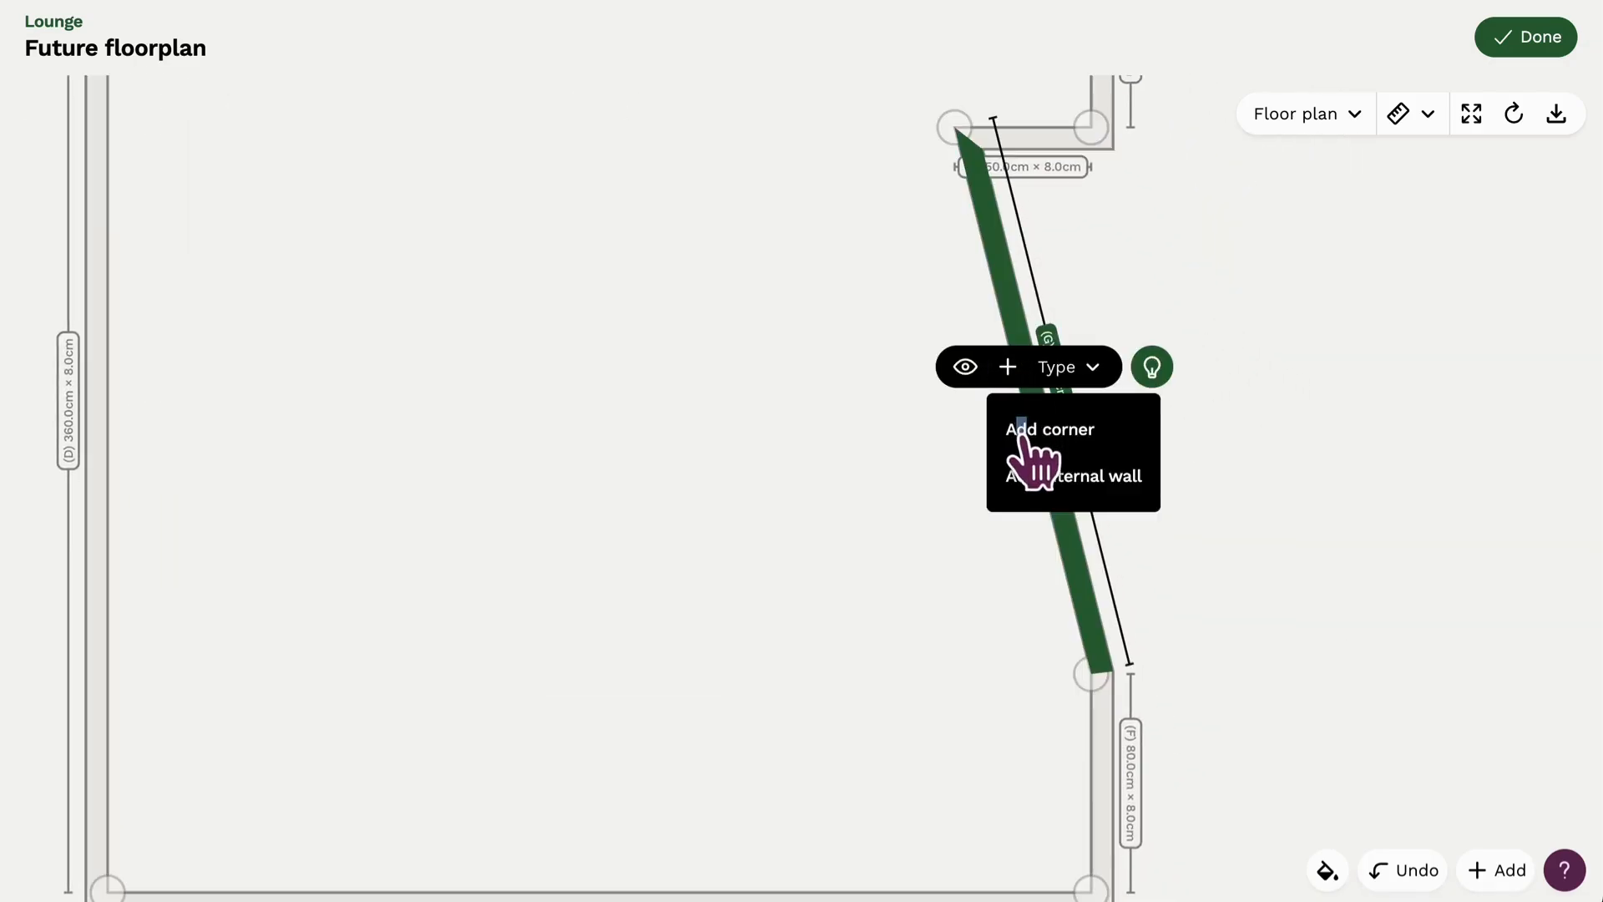
pyautogui.click(1039, 430)
pyautogui.moveTo(1037, 444); pyautogui.dragTo(950, 668)
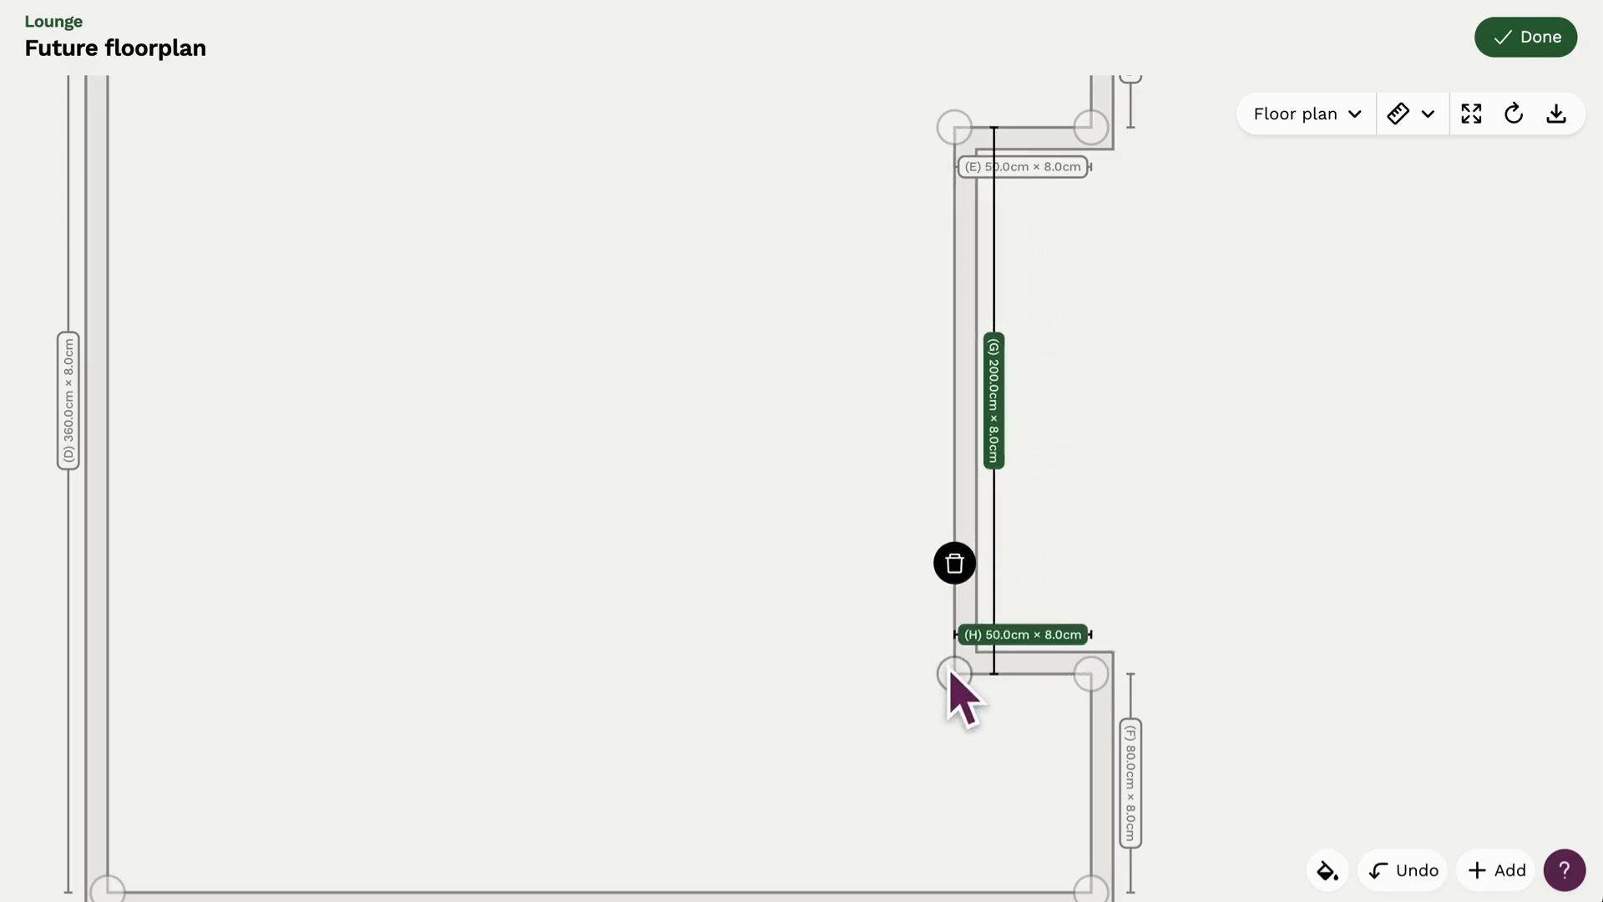
# - Add an "Aperture recessed into a wall" item from the Structure category
pyautogui.scroll(-3, 1153, 454)
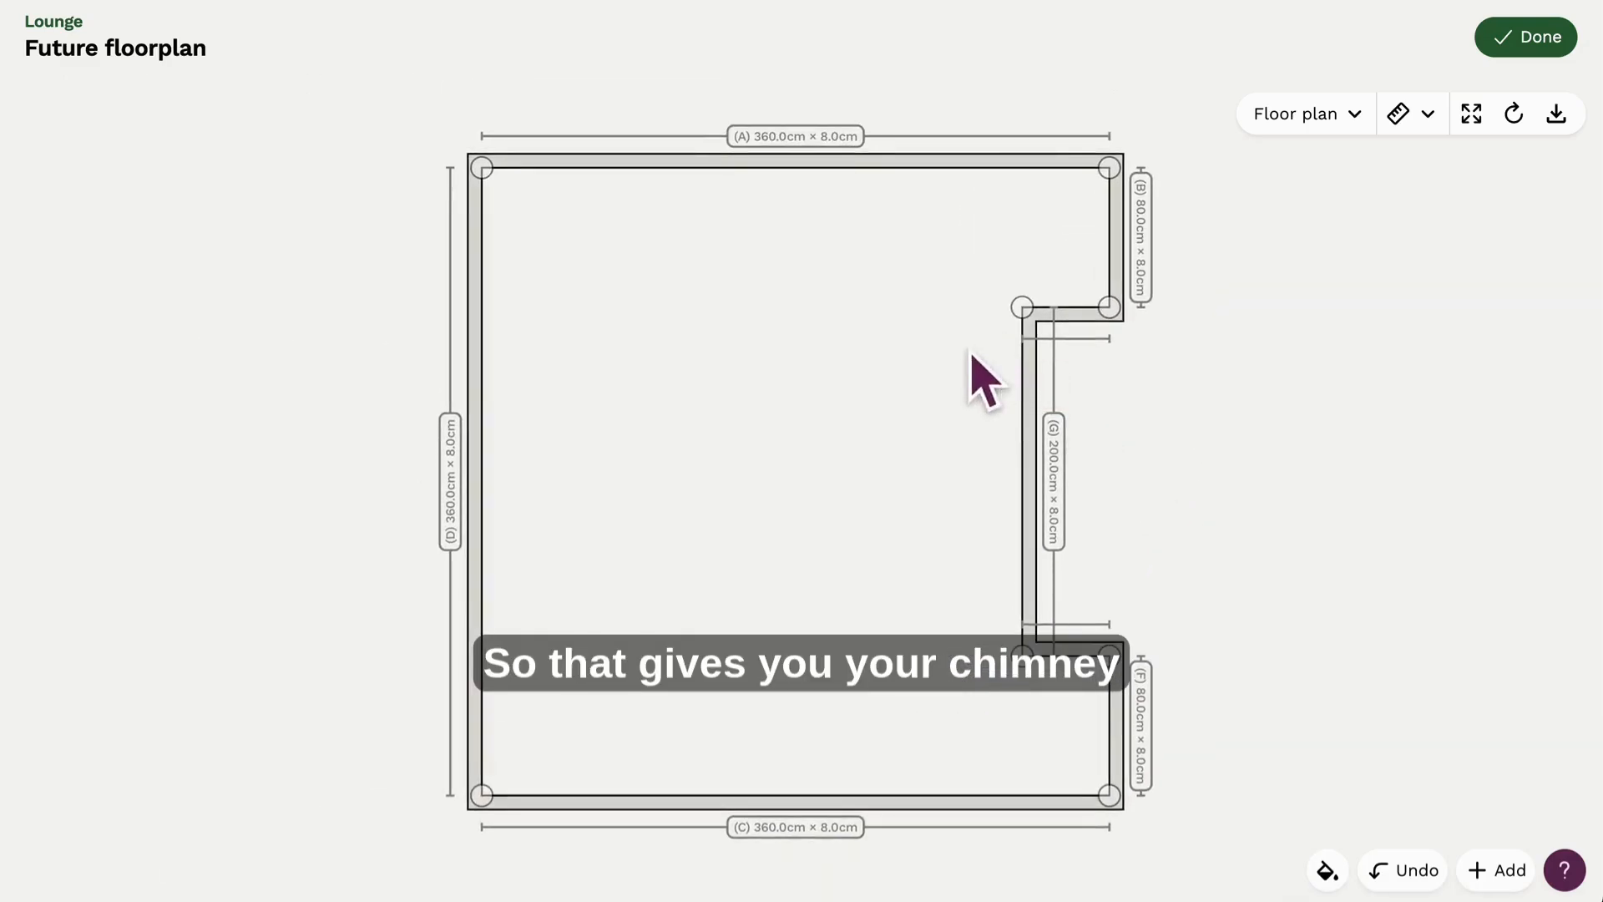
pyautogui.click(1496, 870)
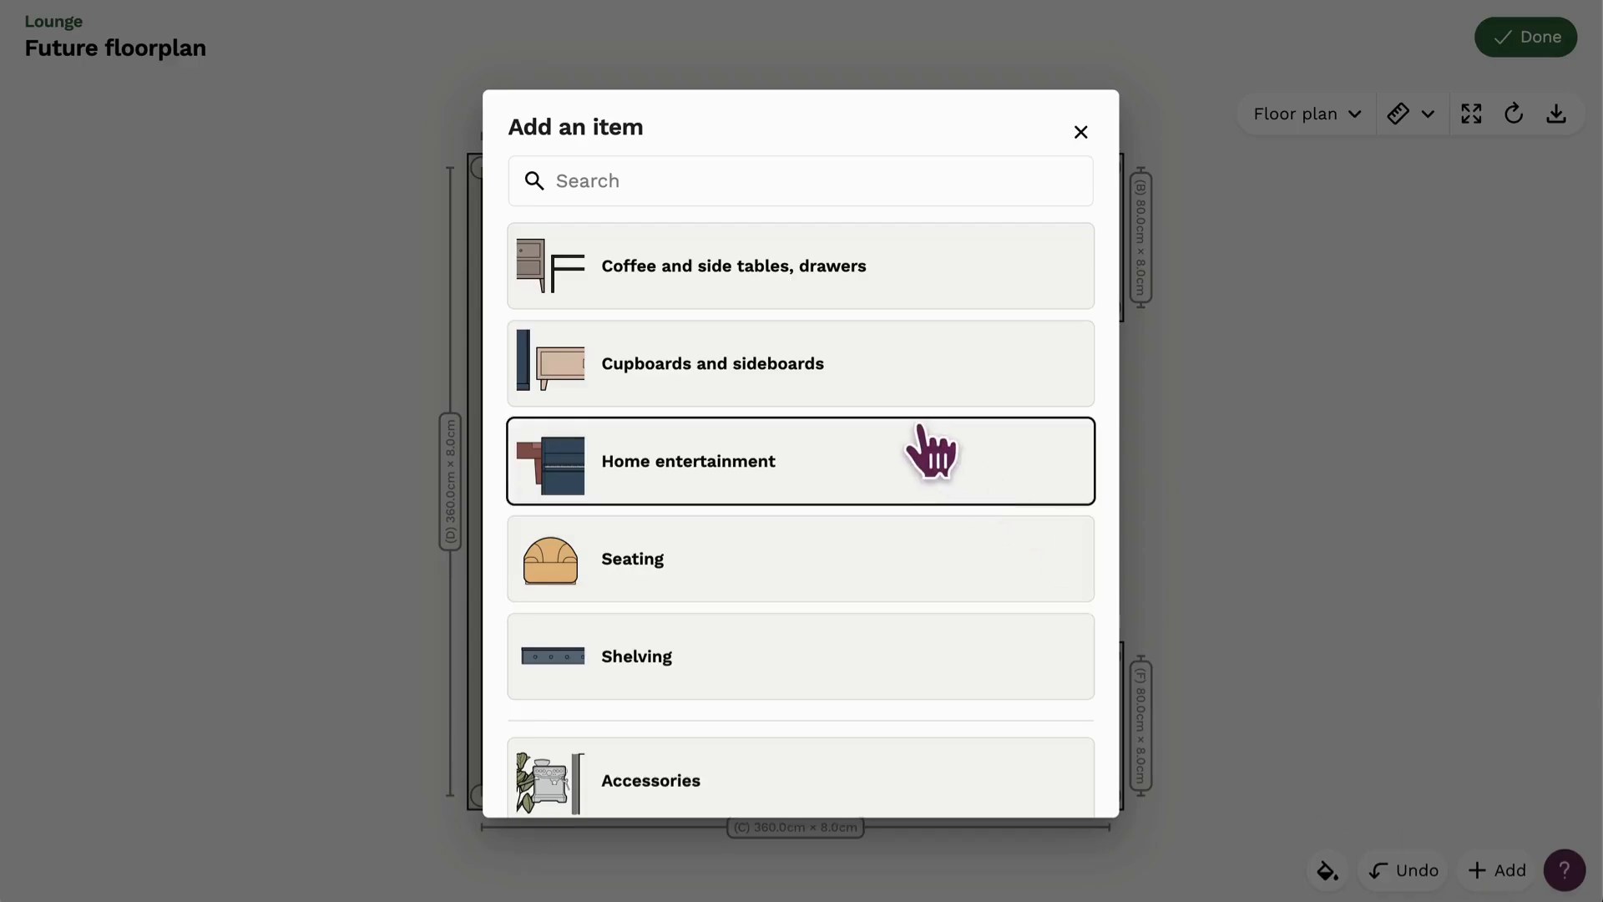
pyautogui.scroll(-3, 926, 451)
pyautogui.scroll(-15, 927, 451)
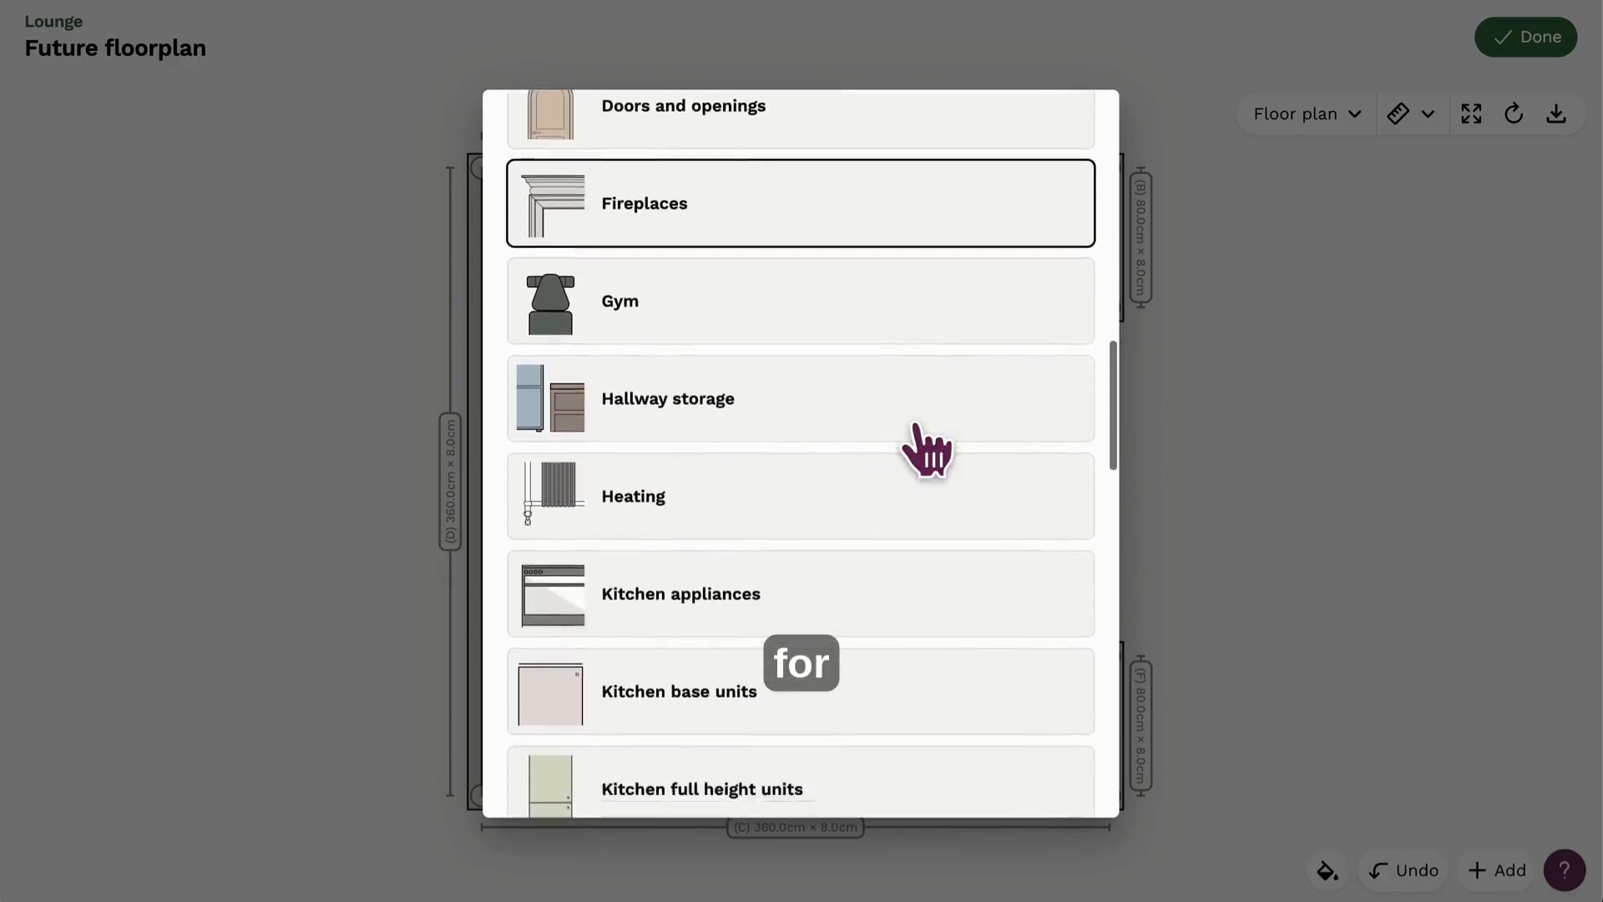
pyautogui.scroll(-10, 926, 451)
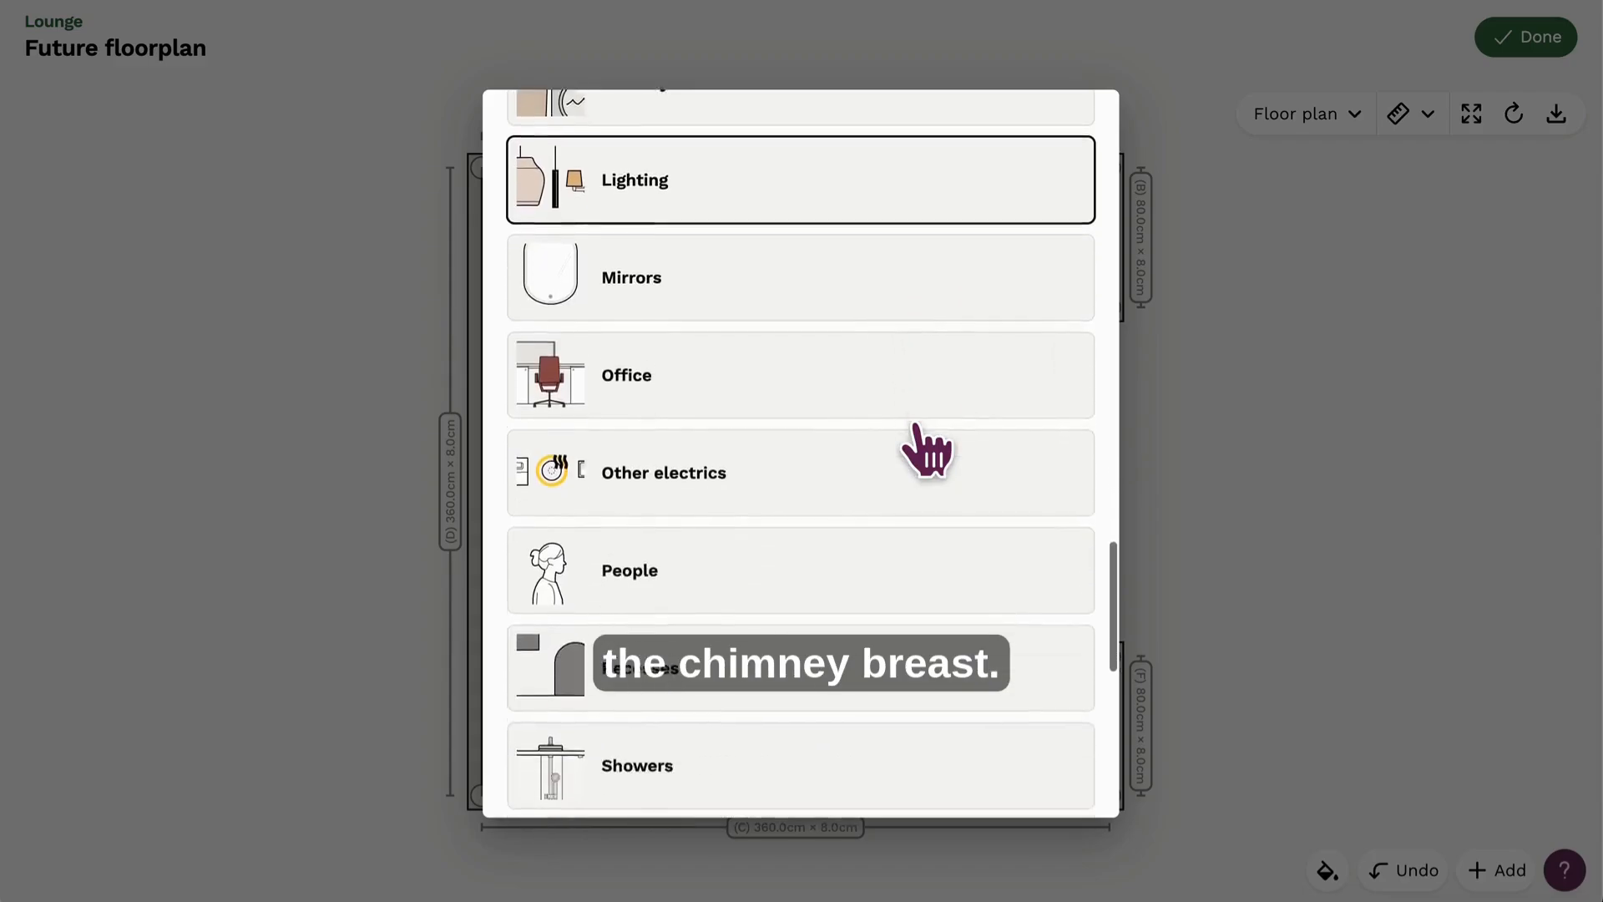
pyautogui.scroll(-2, 927, 451)
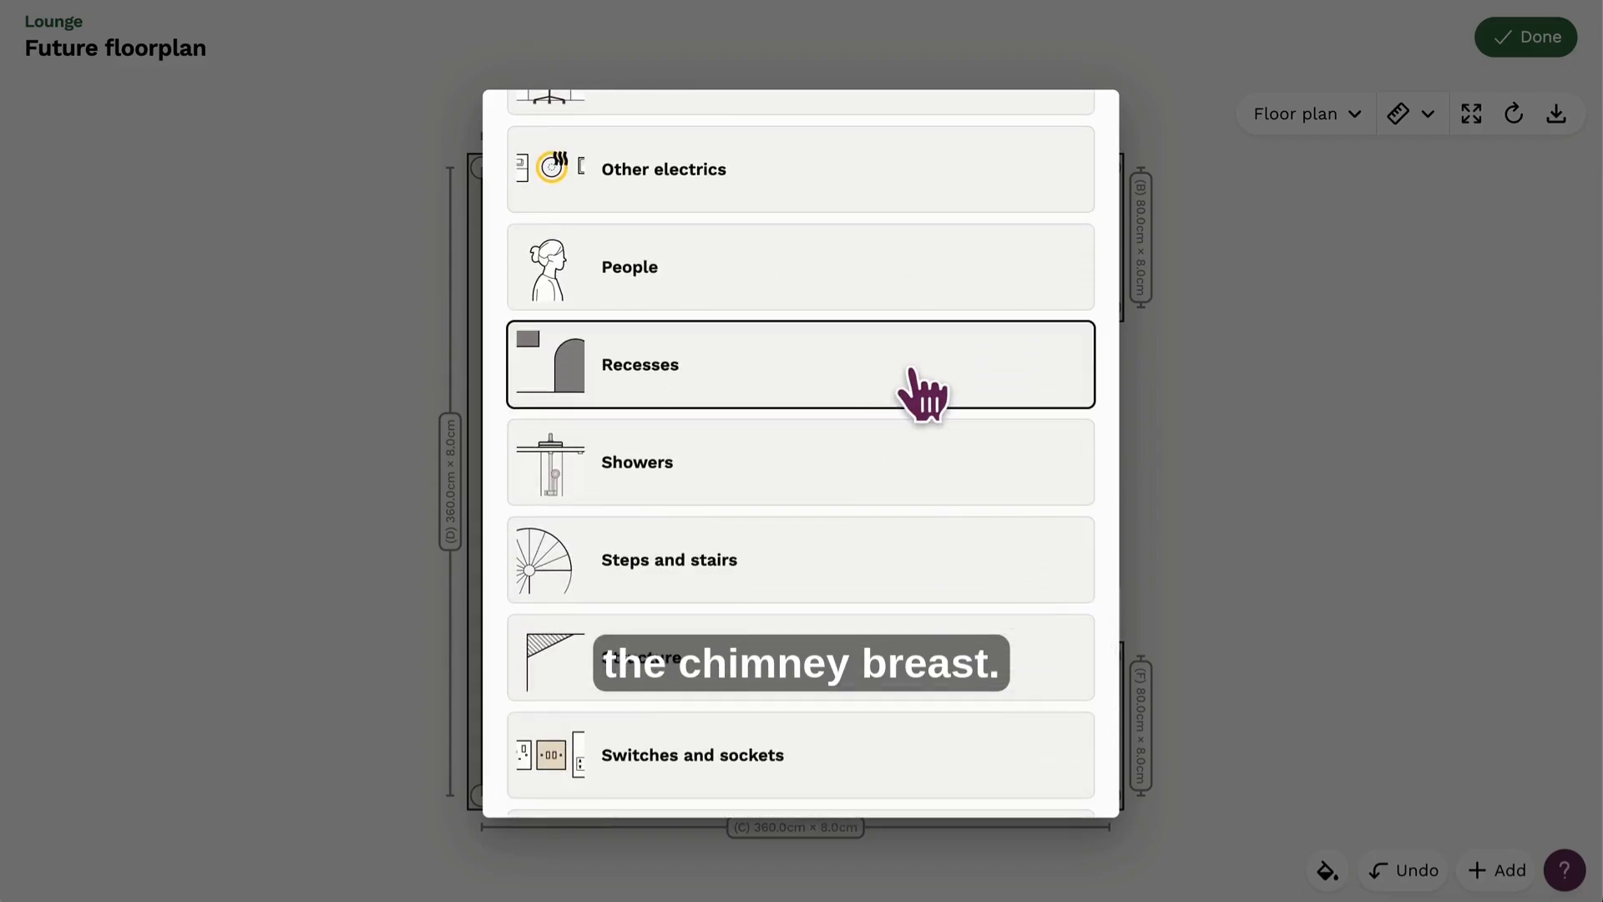
pyautogui.scroll(-4, 923, 393)
pyautogui.click(873, 376)
pyautogui.scroll(-3, 860, 361)
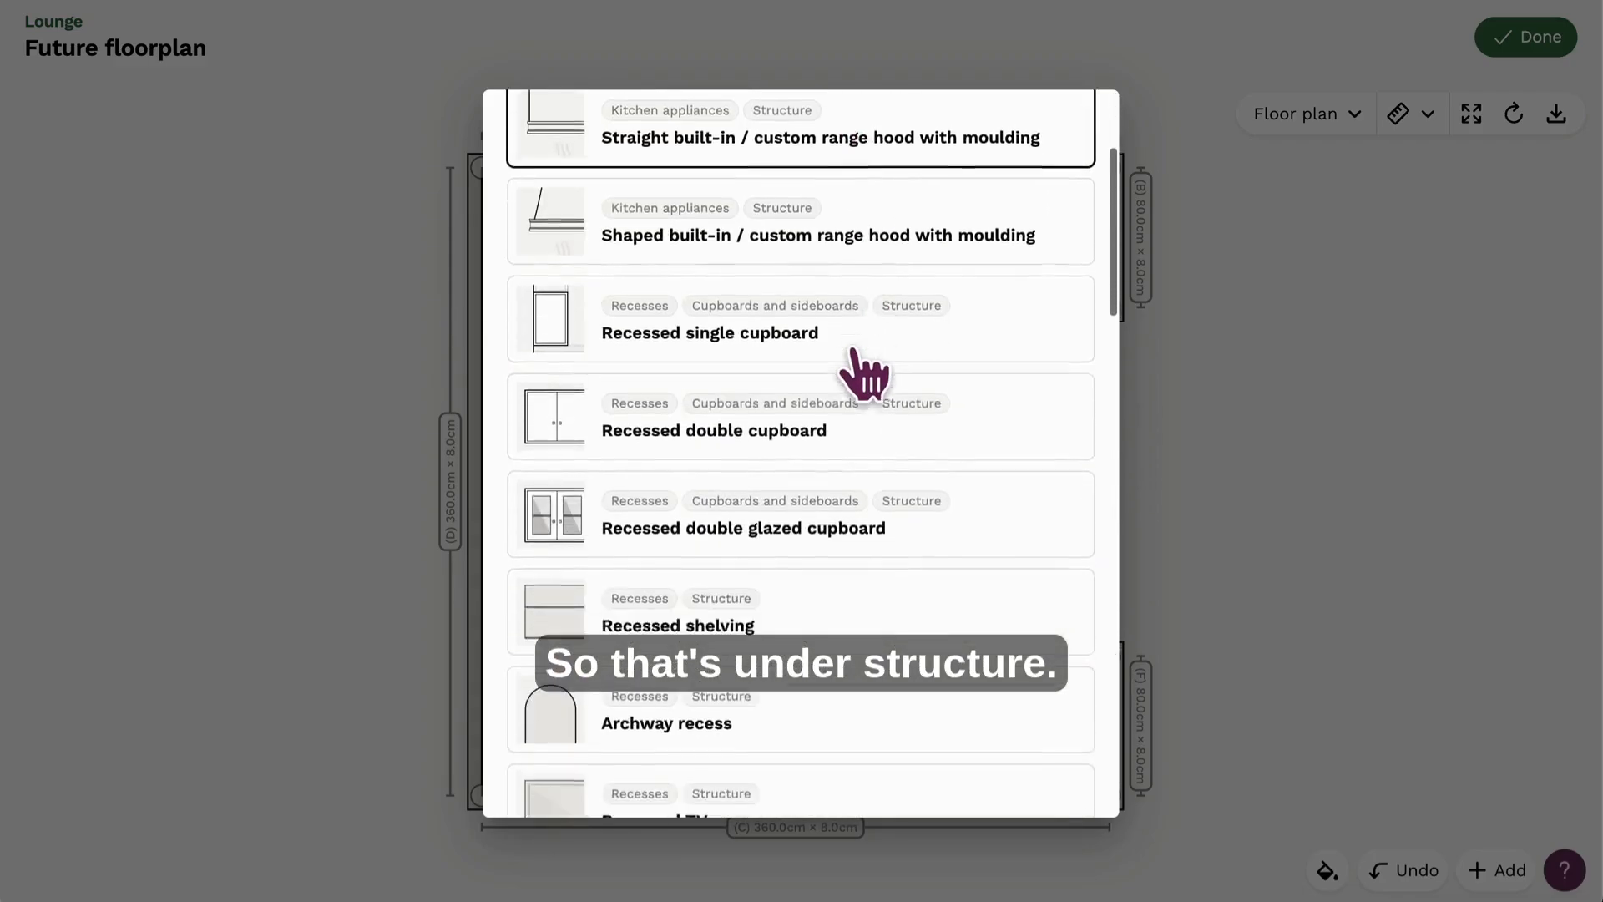
pyautogui.scroll(-10, 864, 374)
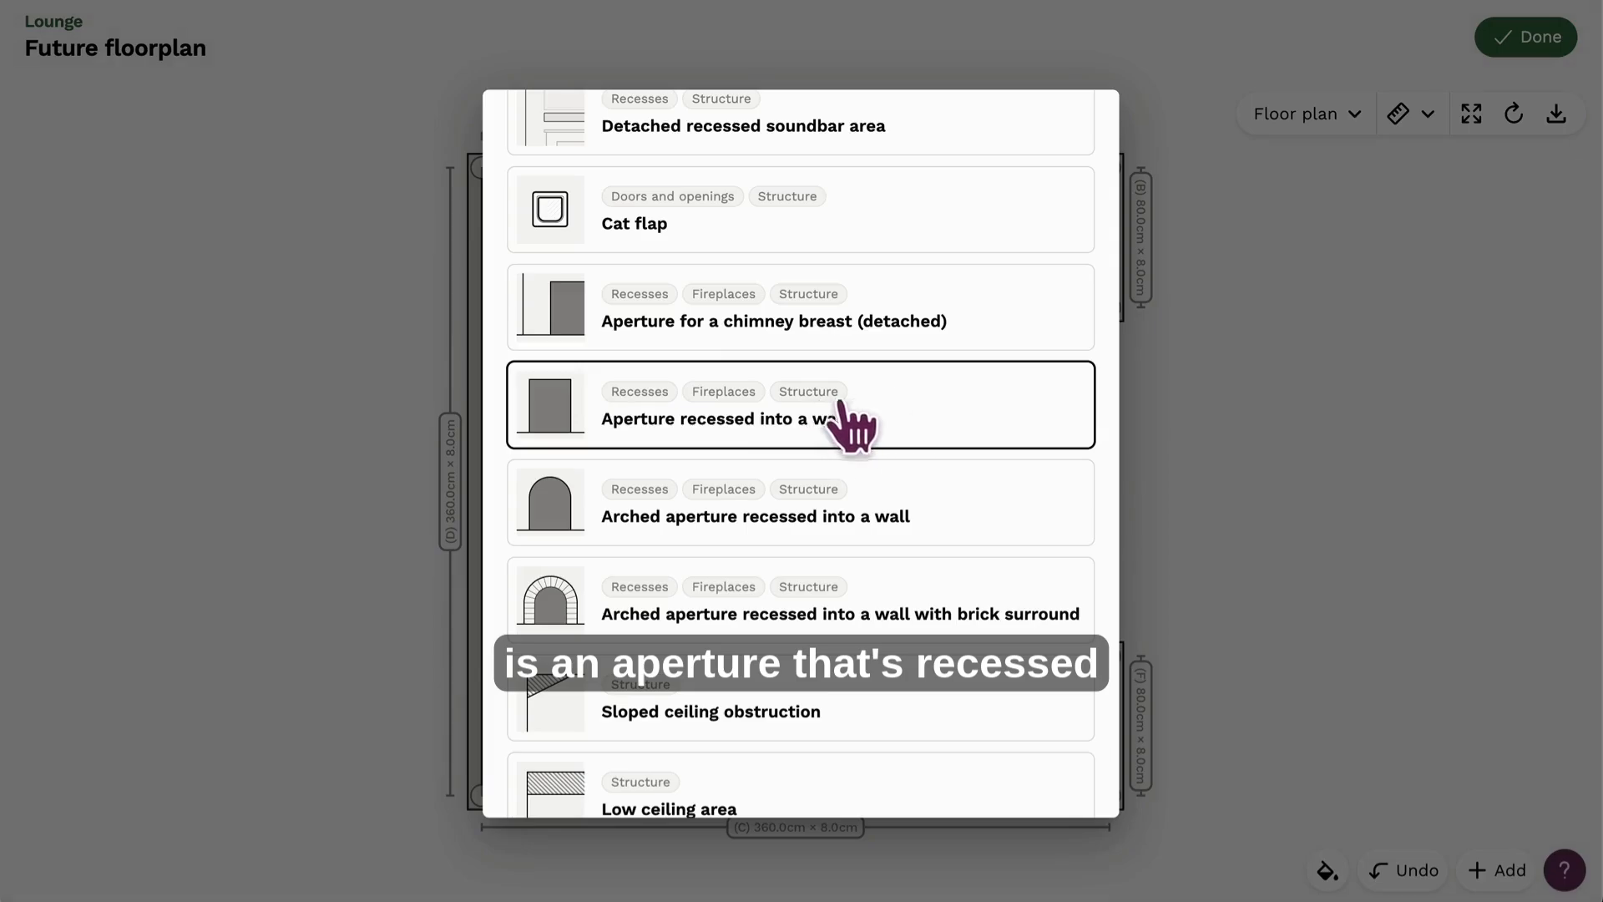
pyautogui.click(926, 432)
# - Place the aperture in the chimney breast front wall G, about 50 cm from each end and about 47 cm deep
pyautogui.moveTo(832, 818); pyautogui.dragTo(1123, 501)
pyautogui.click(1150, 499)
pyautogui.click(1054, 495)
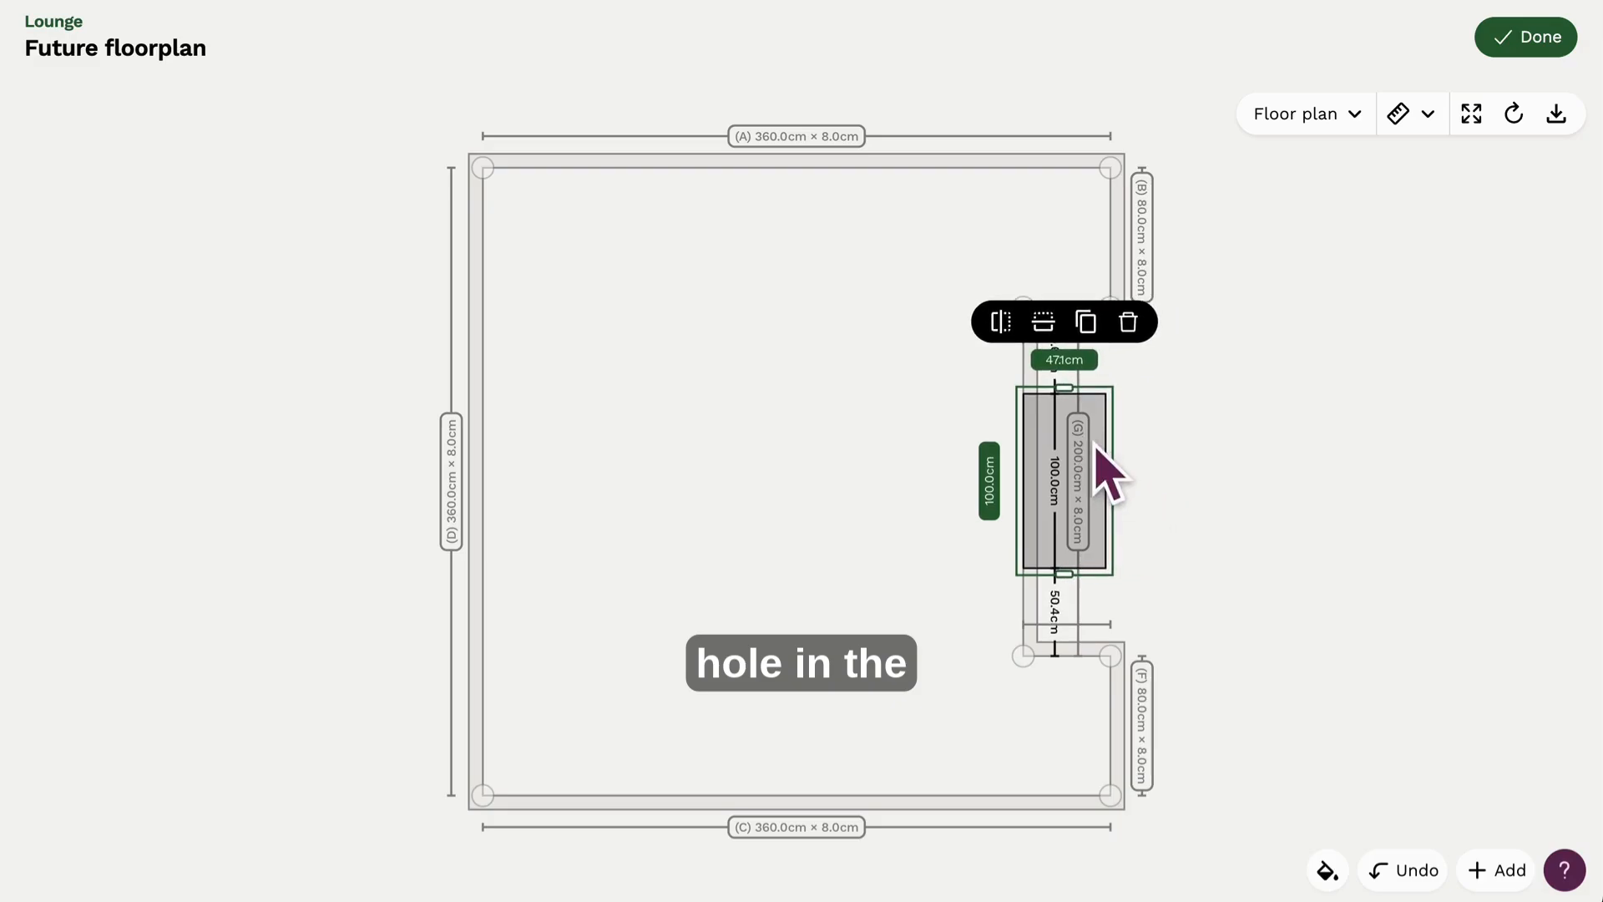
pyautogui.click(1223, 492)
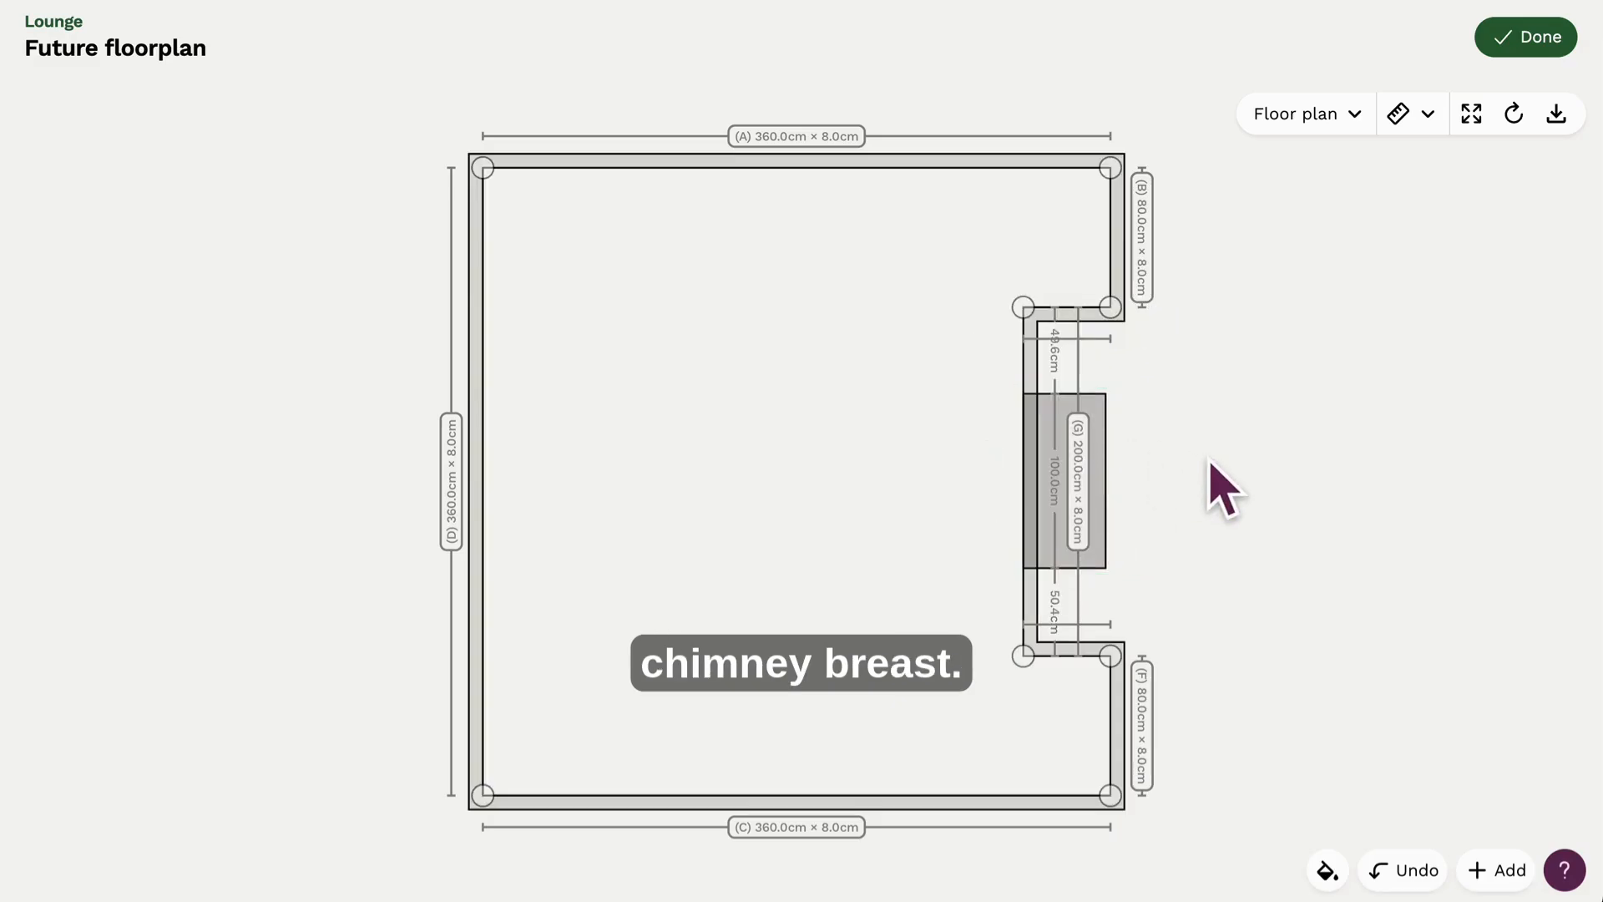
# - Add a stone fire surround from the Fireplaces category and place it against the chimney breast, centred on wall G
pyautogui.click(1500, 870)
pyautogui.scroll(-12, 787, 547)
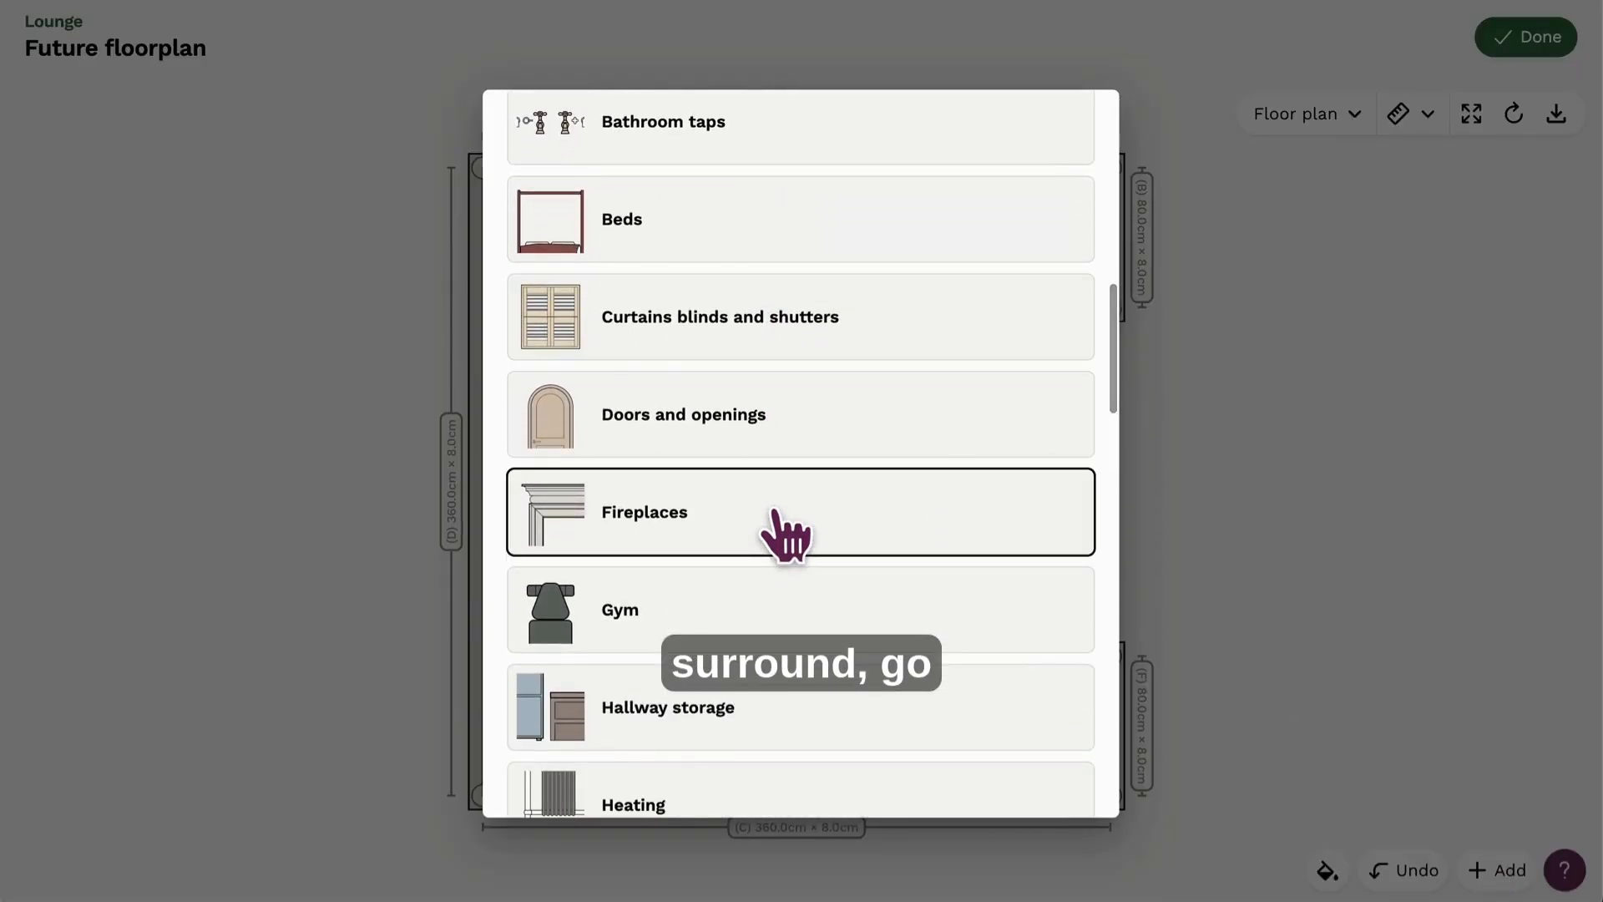
pyautogui.click(785, 535)
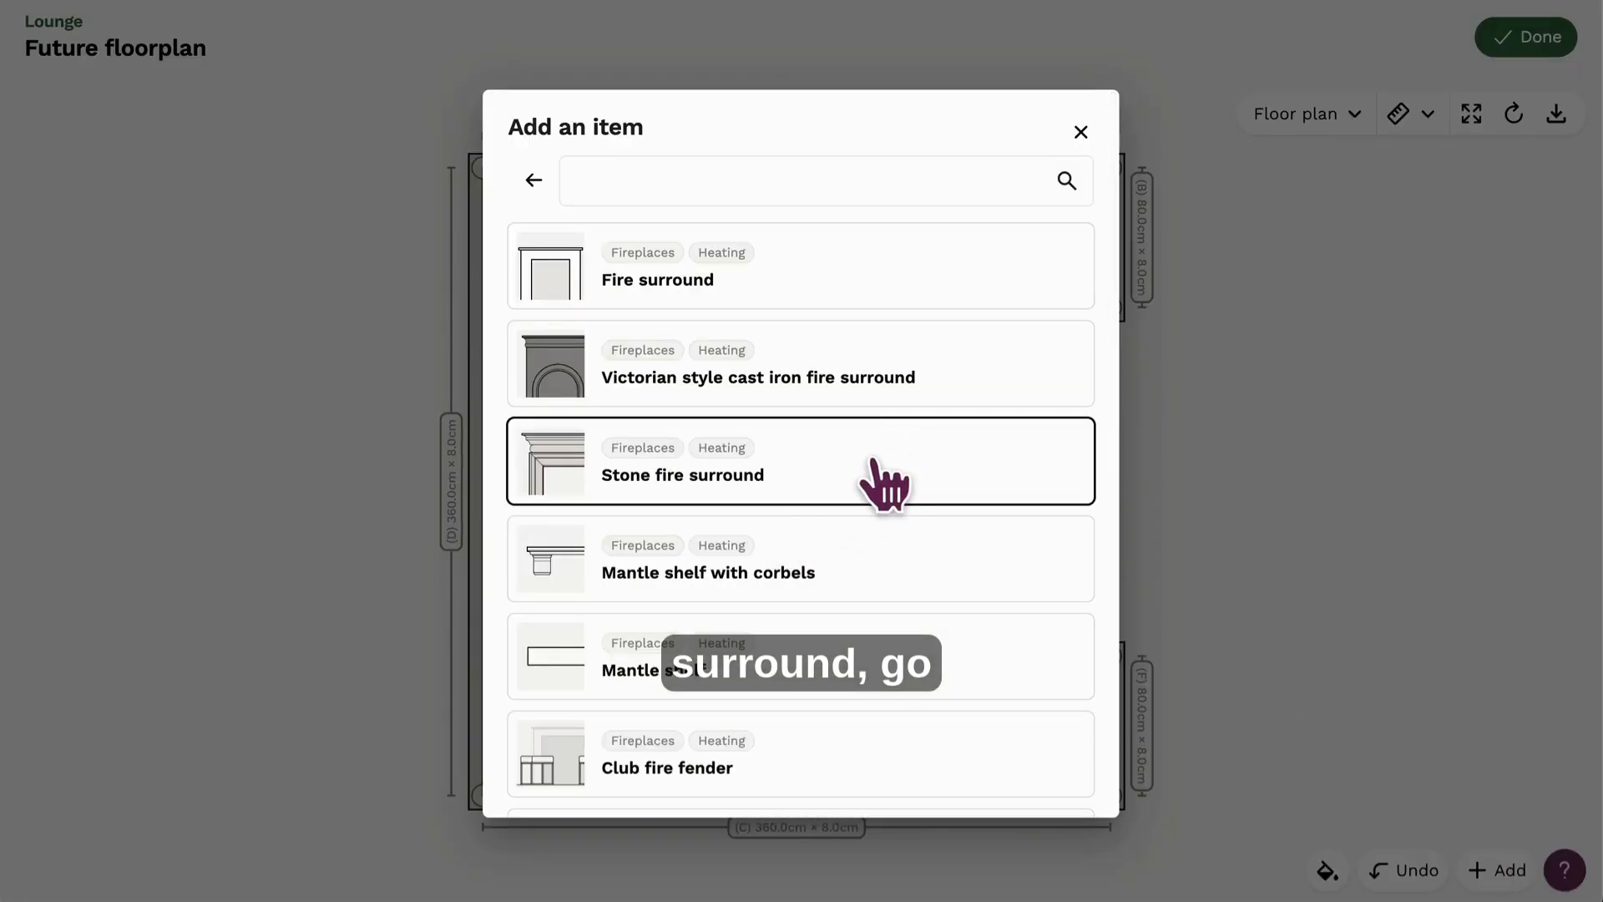
pyautogui.click(883, 484)
pyautogui.moveTo(767, 536); pyautogui.dragTo(885, 318)
pyautogui.moveTo(948, 455); pyautogui.dragTo(994, 429)
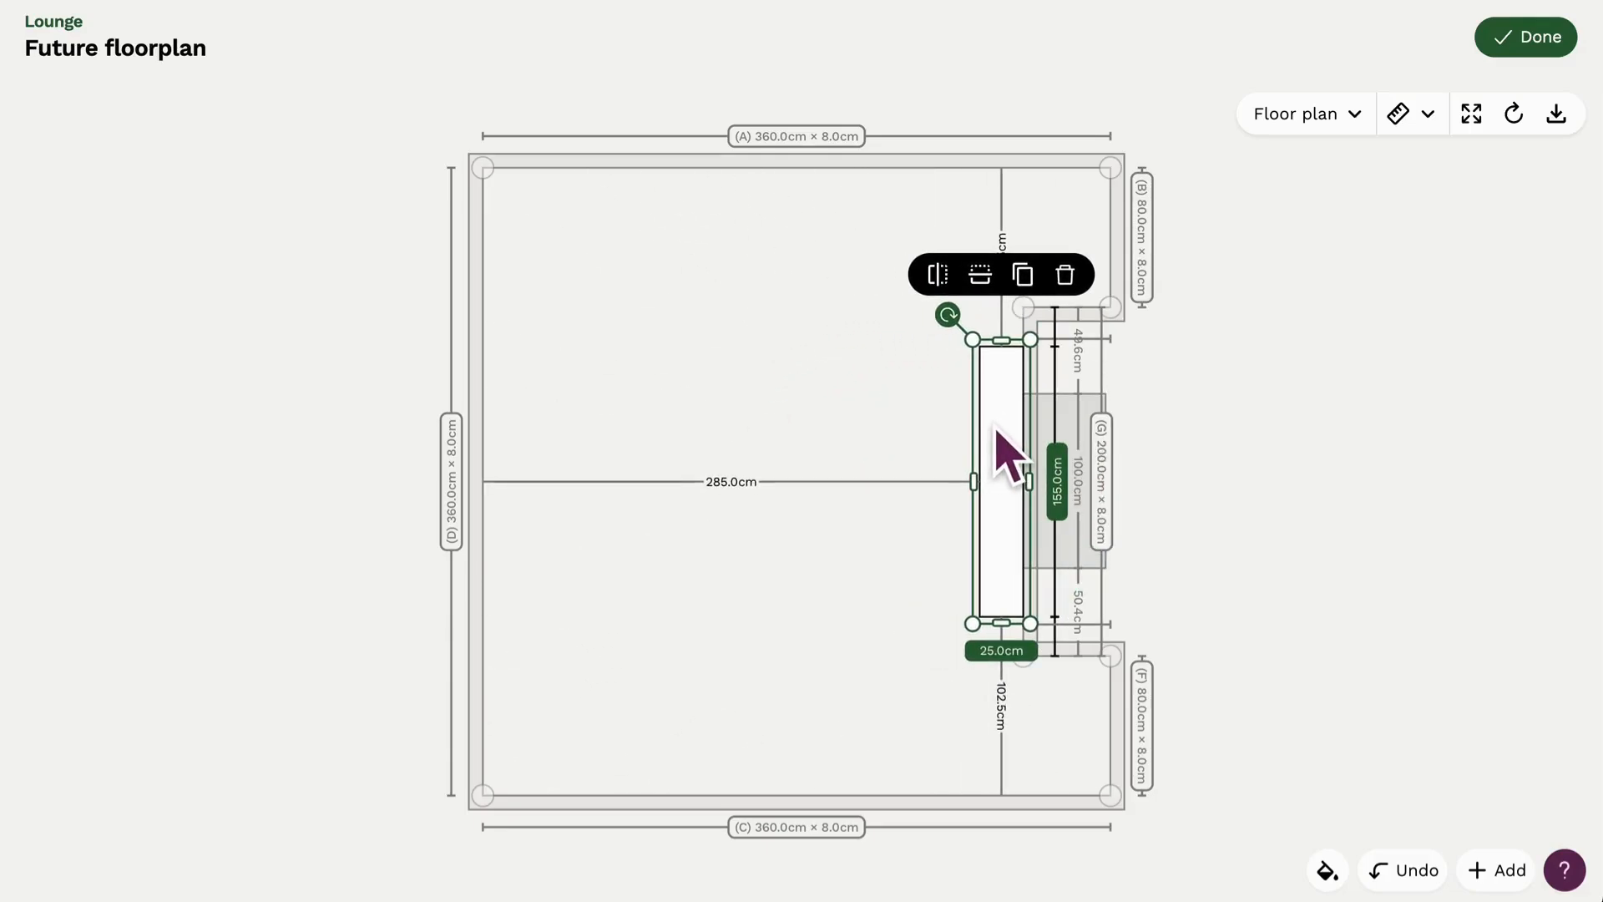
pyautogui.click(1138, 529)
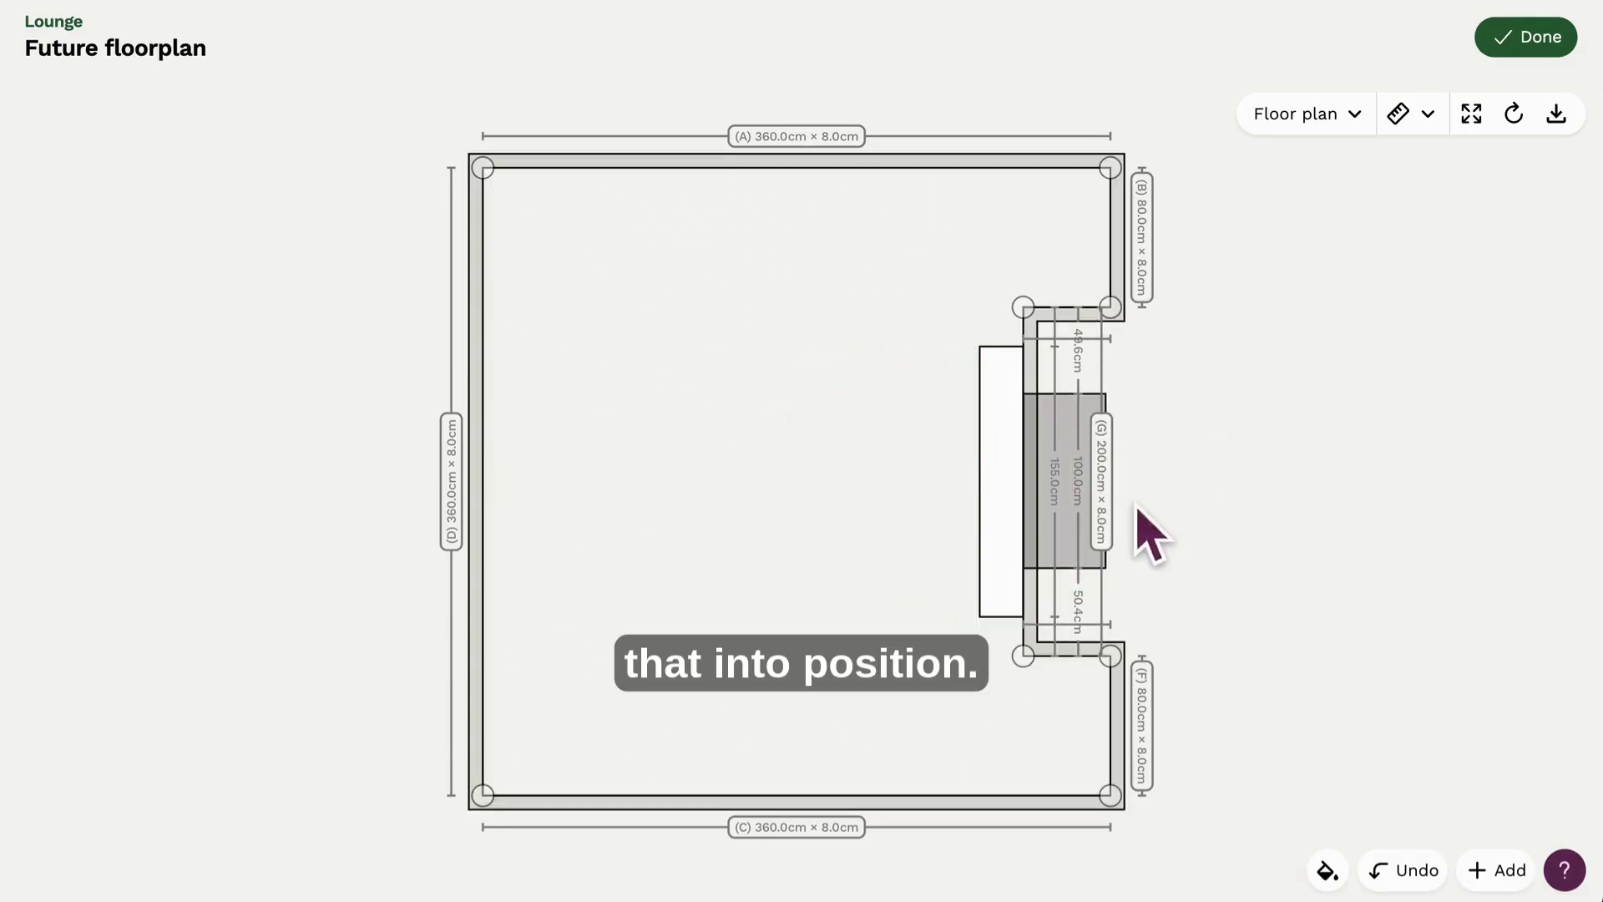
# - Show the elevation of wall G and stretch the aperture upward to a height of about 110 cm
pyautogui.click(1029, 598)
pyautogui.click(954, 533)
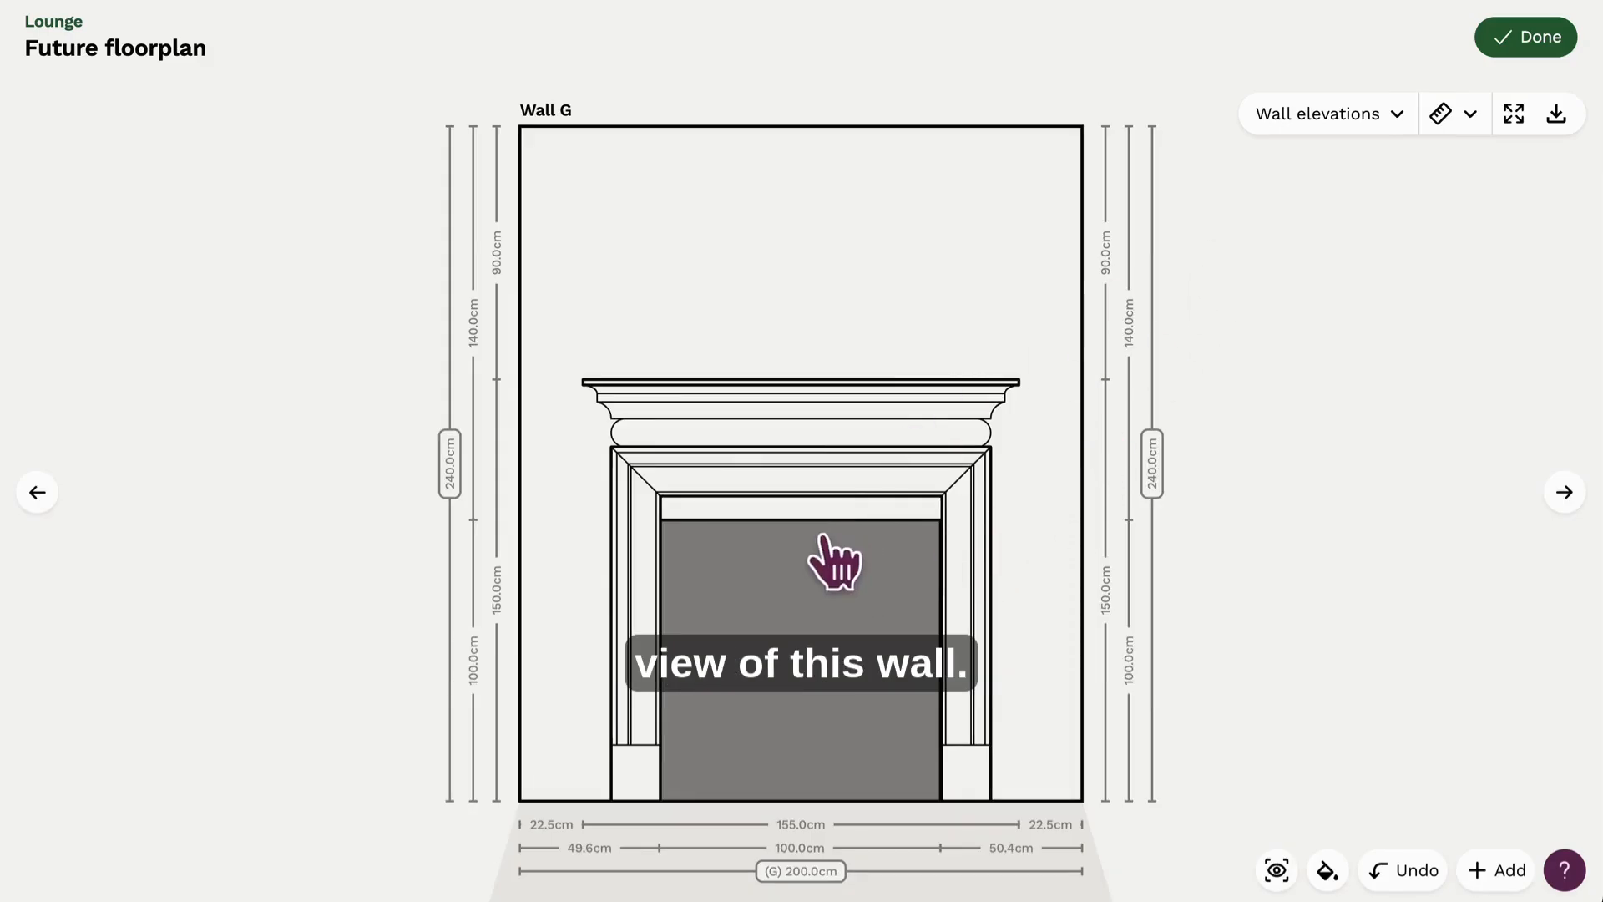
pyautogui.click(831, 563)
pyautogui.moveTo(808, 503); pyautogui.dragTo(813, 489)
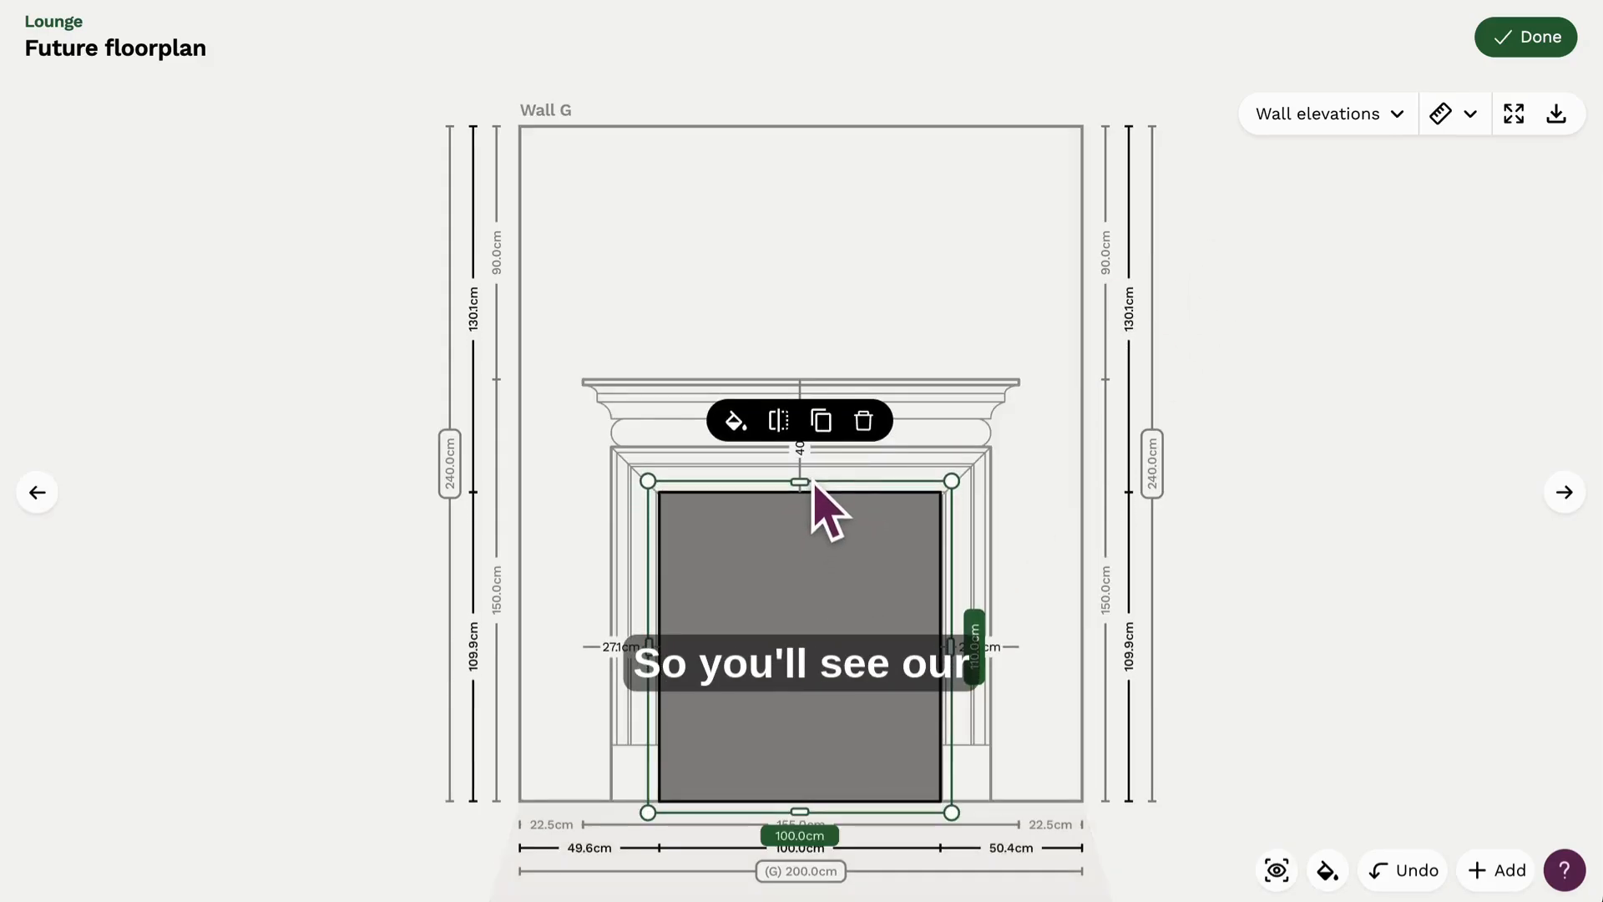
pyautogui.click(1296, 444)
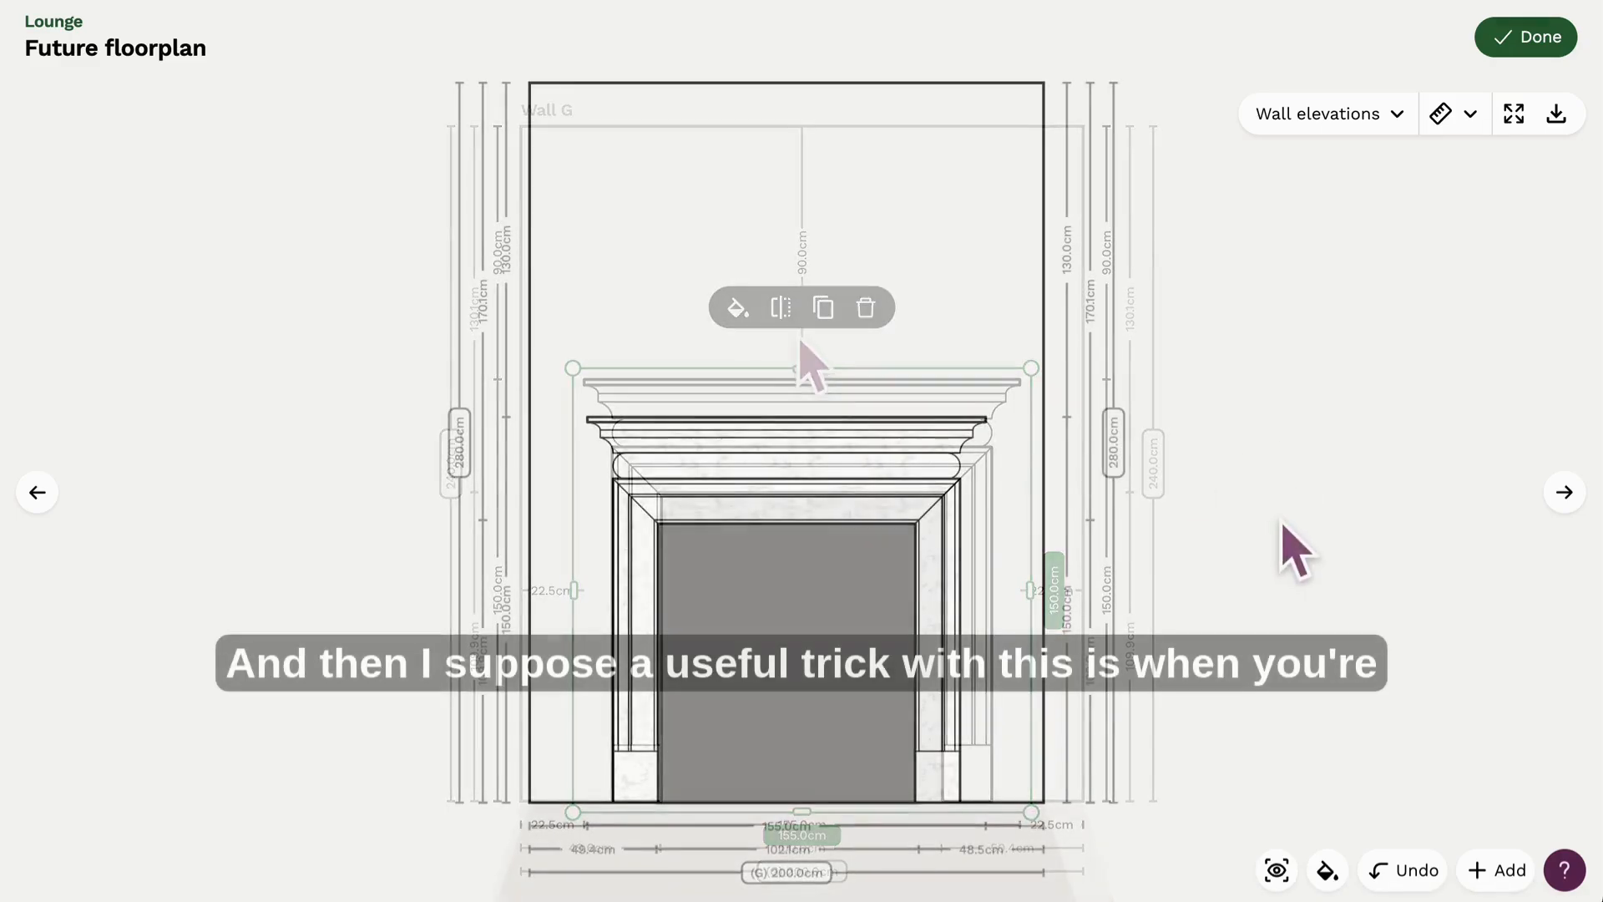
# - Add a skirting board from the Trim wall decor and stretch it across the full 200.0 cm width of wall G
pyautogui.click(1326, 870)
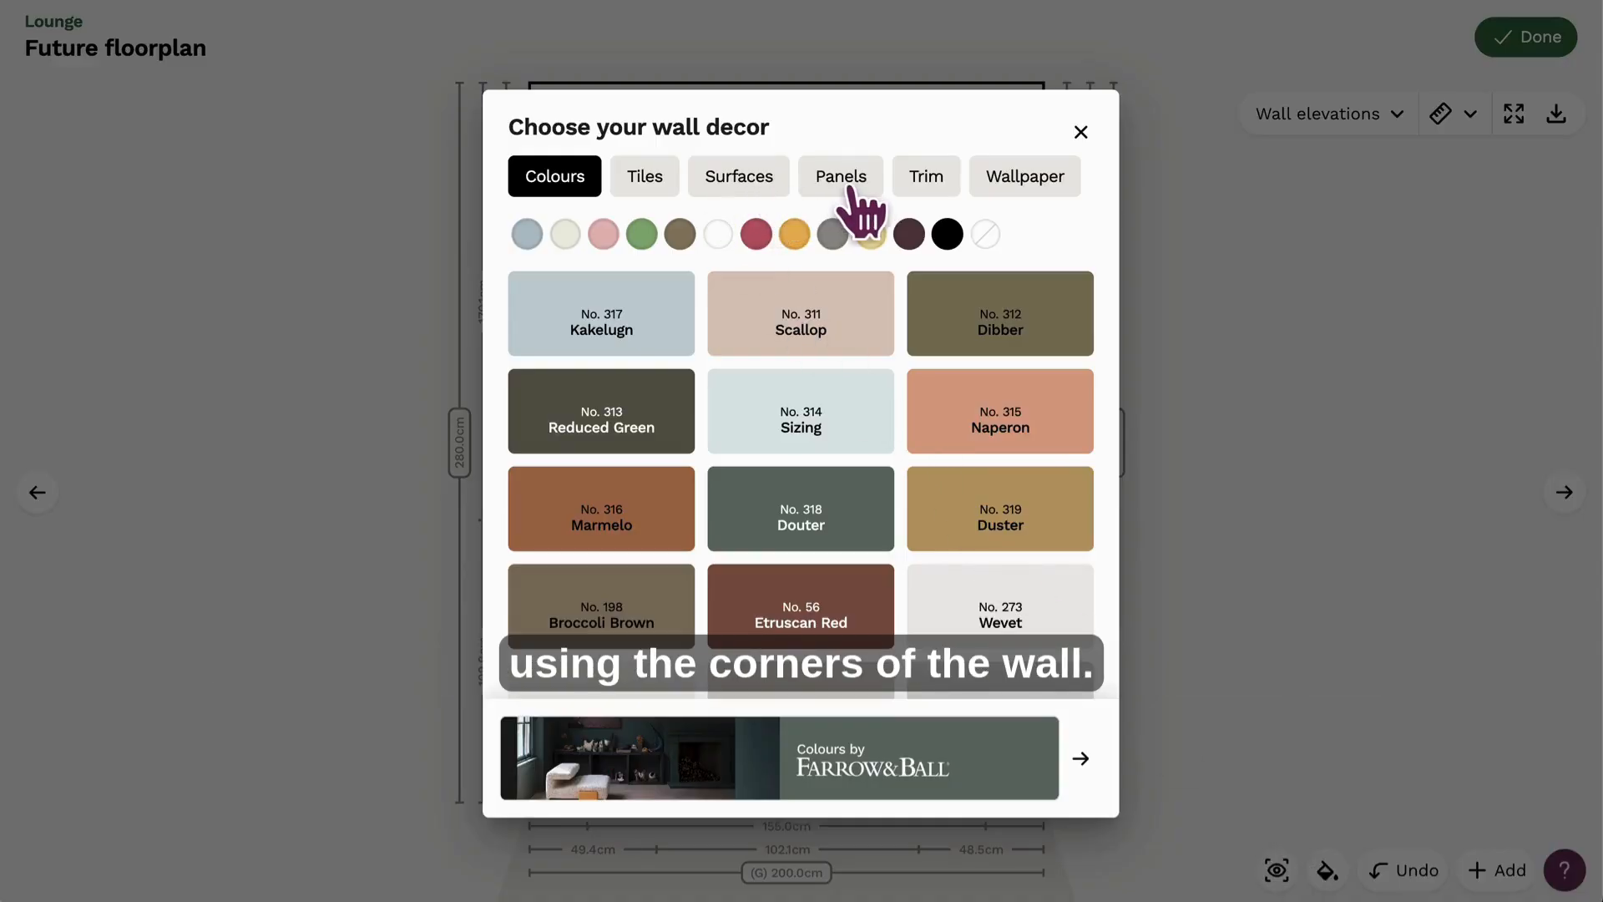
pyautogui.click(923, 177)
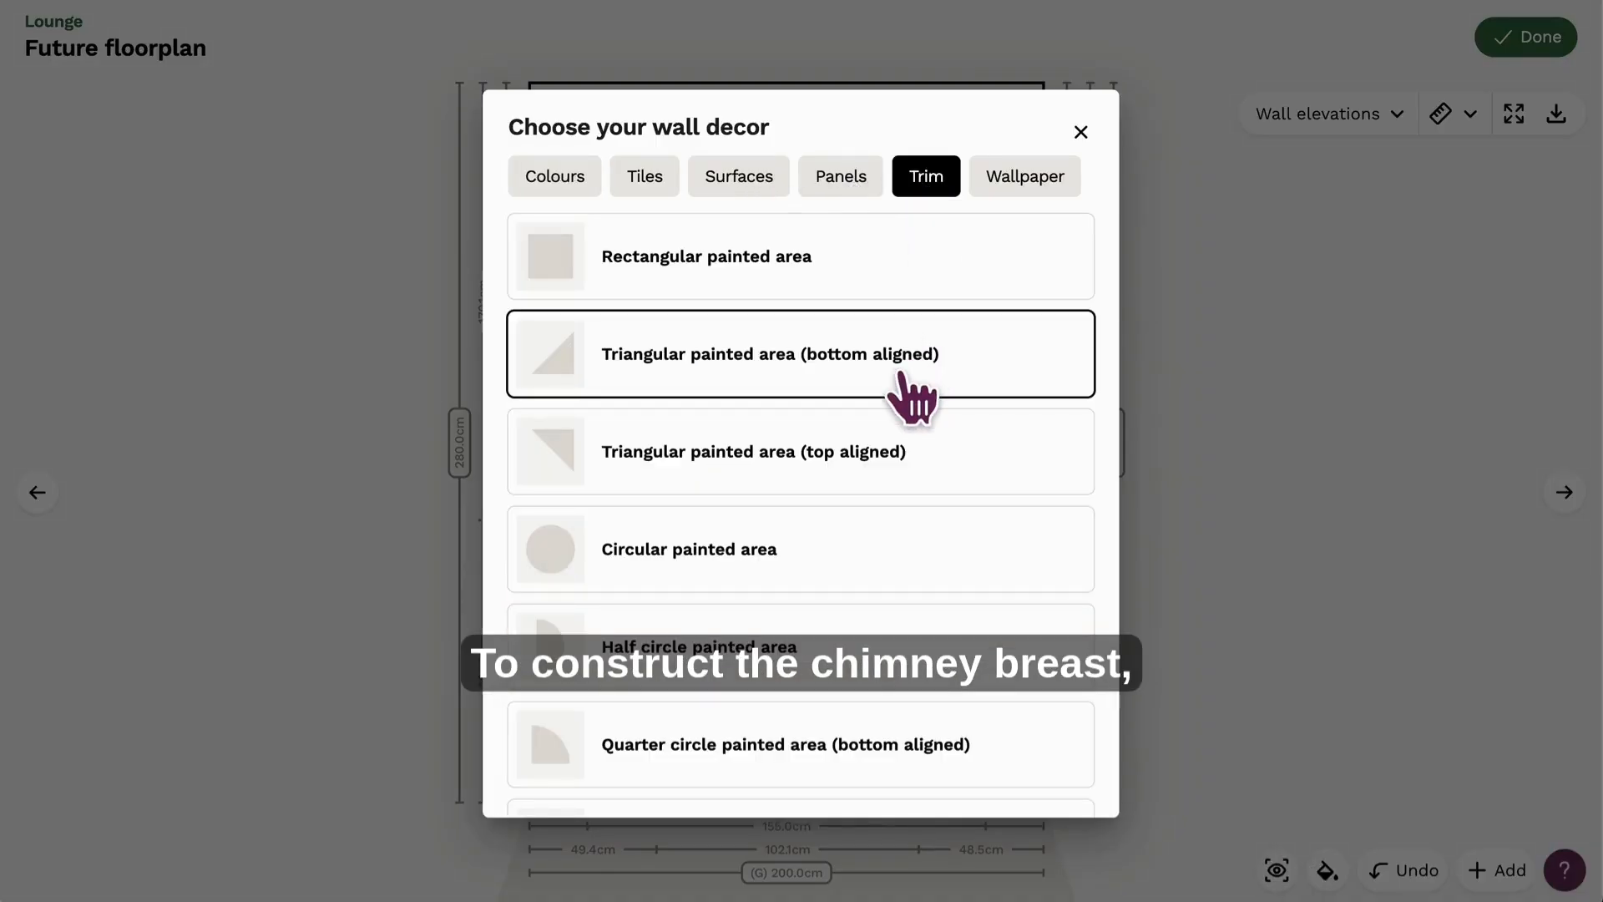
pyautogui.scroll(-10, 913, 393)
pyautogui.click(887, 576)
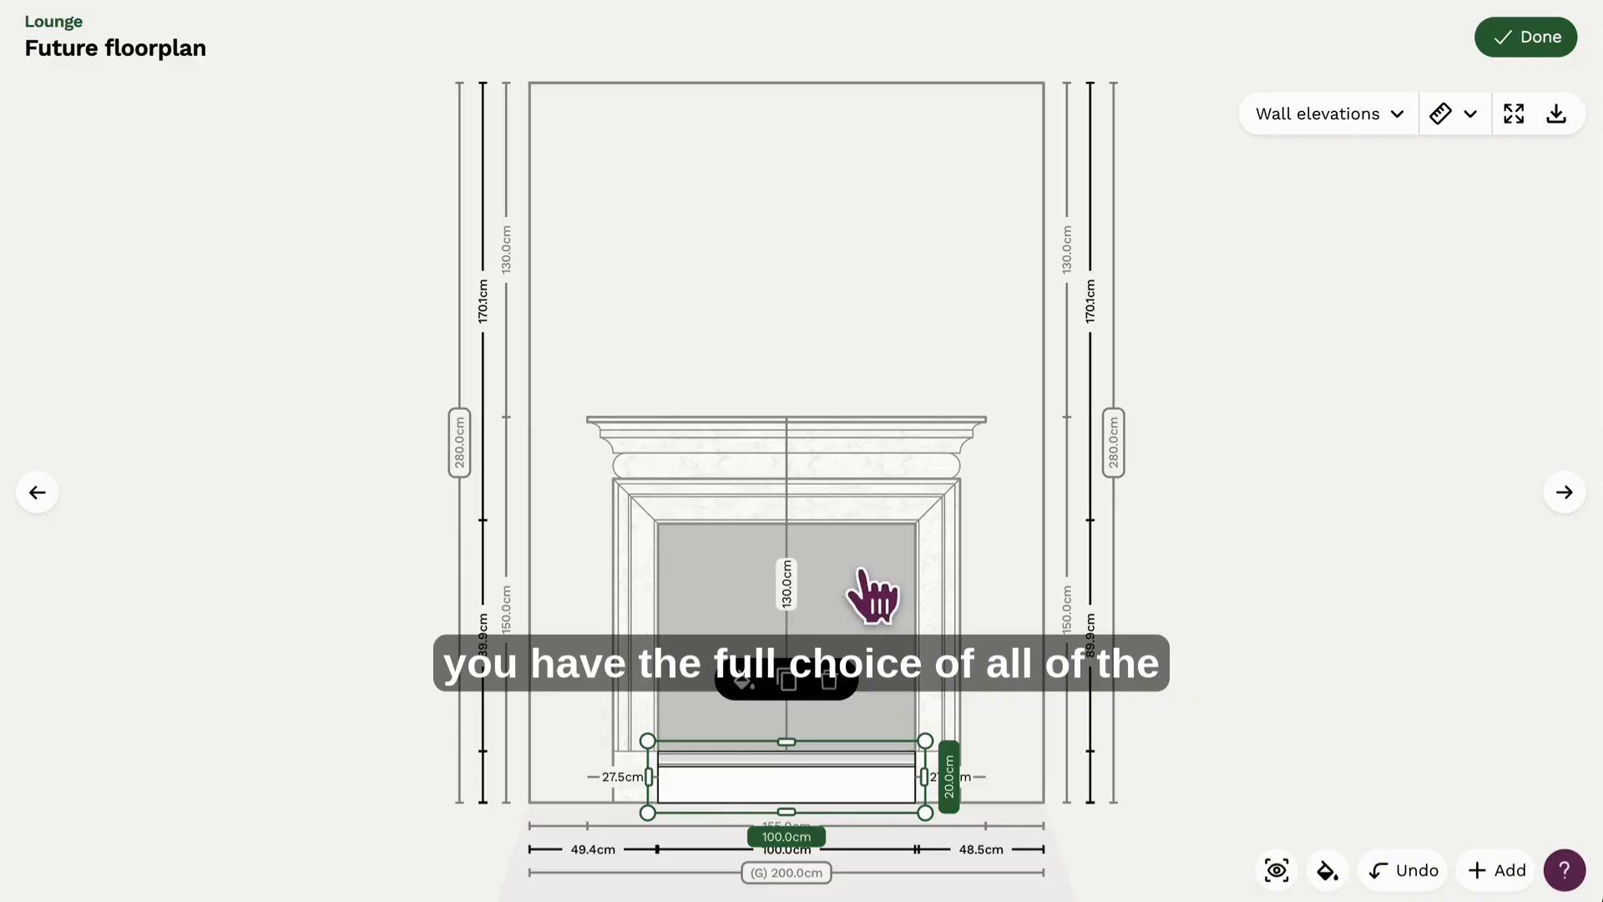
pyautogui.moveTo(660, 777); pyautogui.dragTo(528, 778)
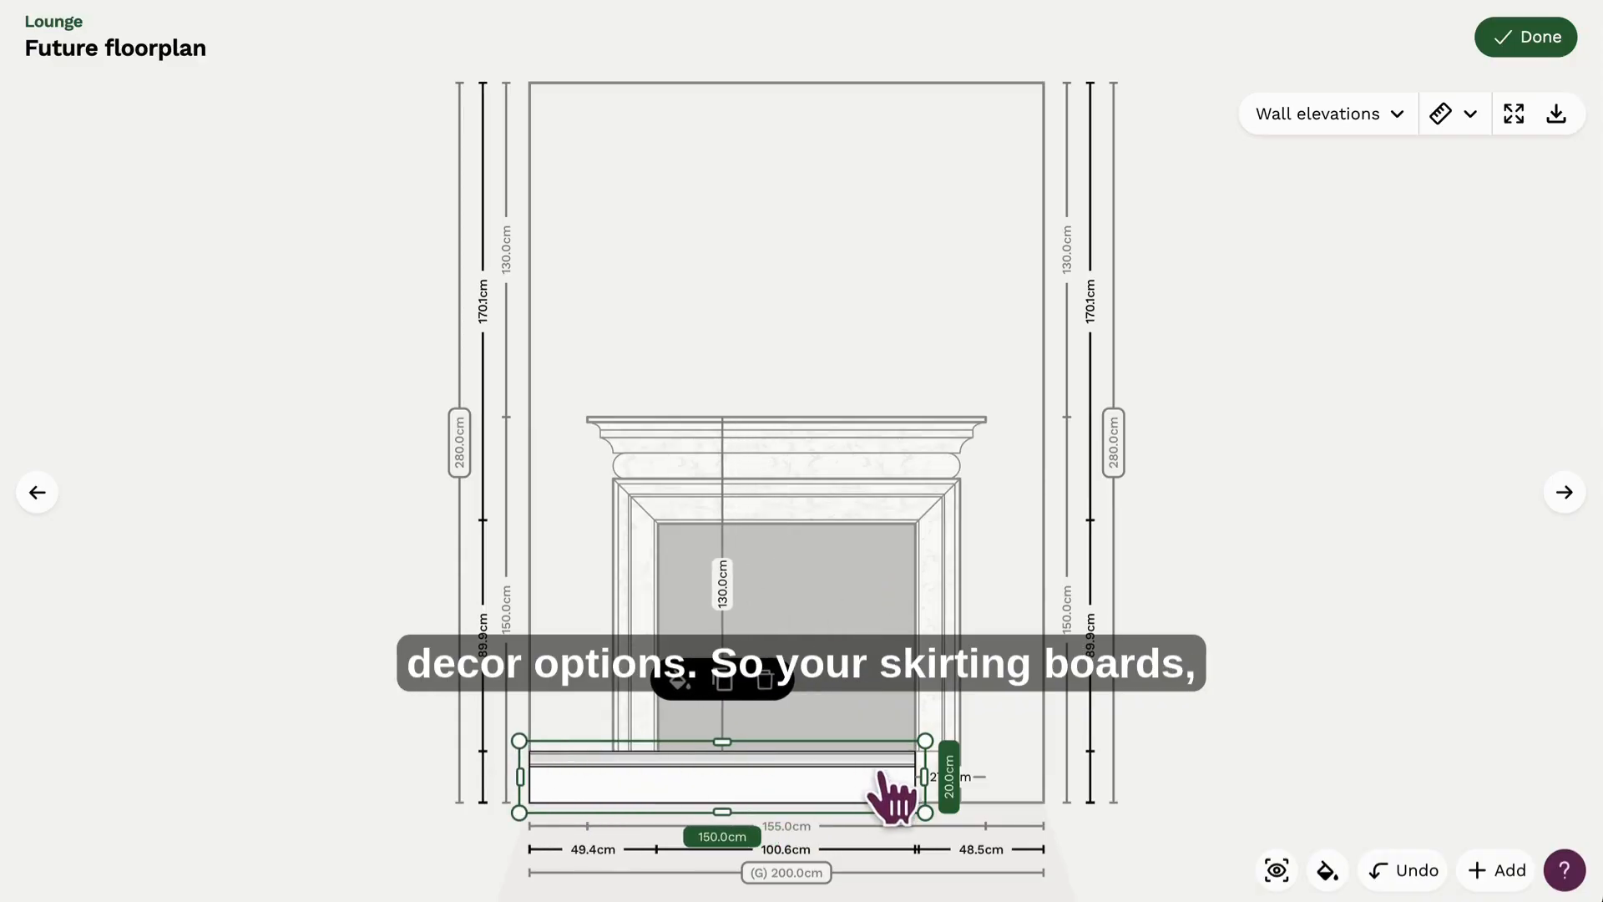
pyautogui.moveTo(911, 774); pyautogui.dragTo(1036, 800)
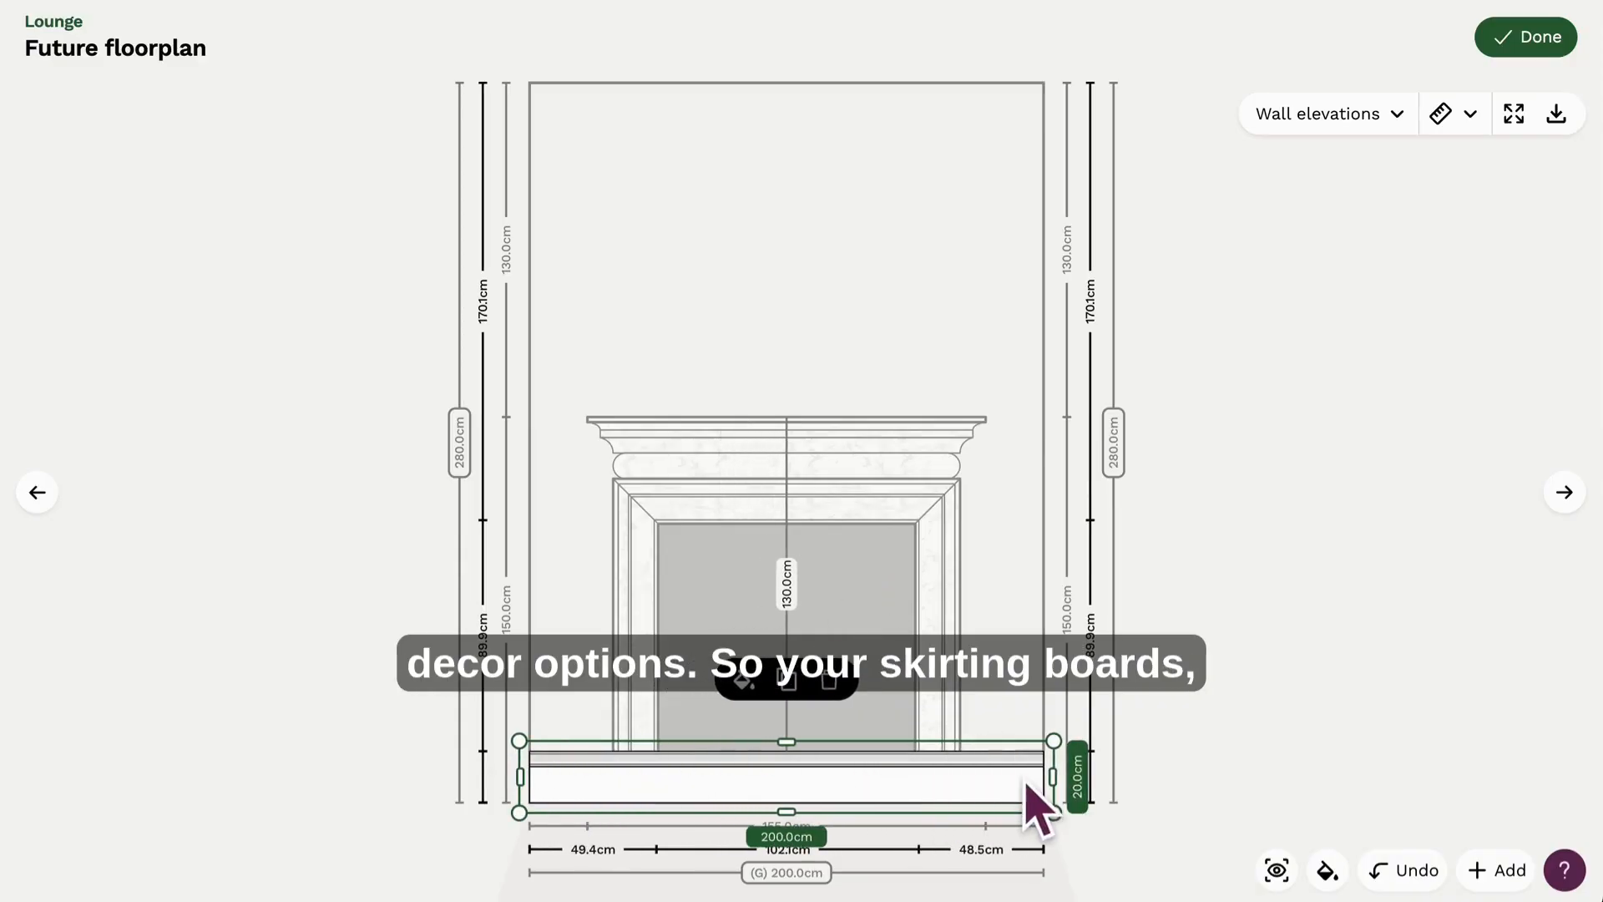
# - Add coving from the Trim wall decor and move it up to the ceiling edge of wall G
pyautogui.click(744, 683)
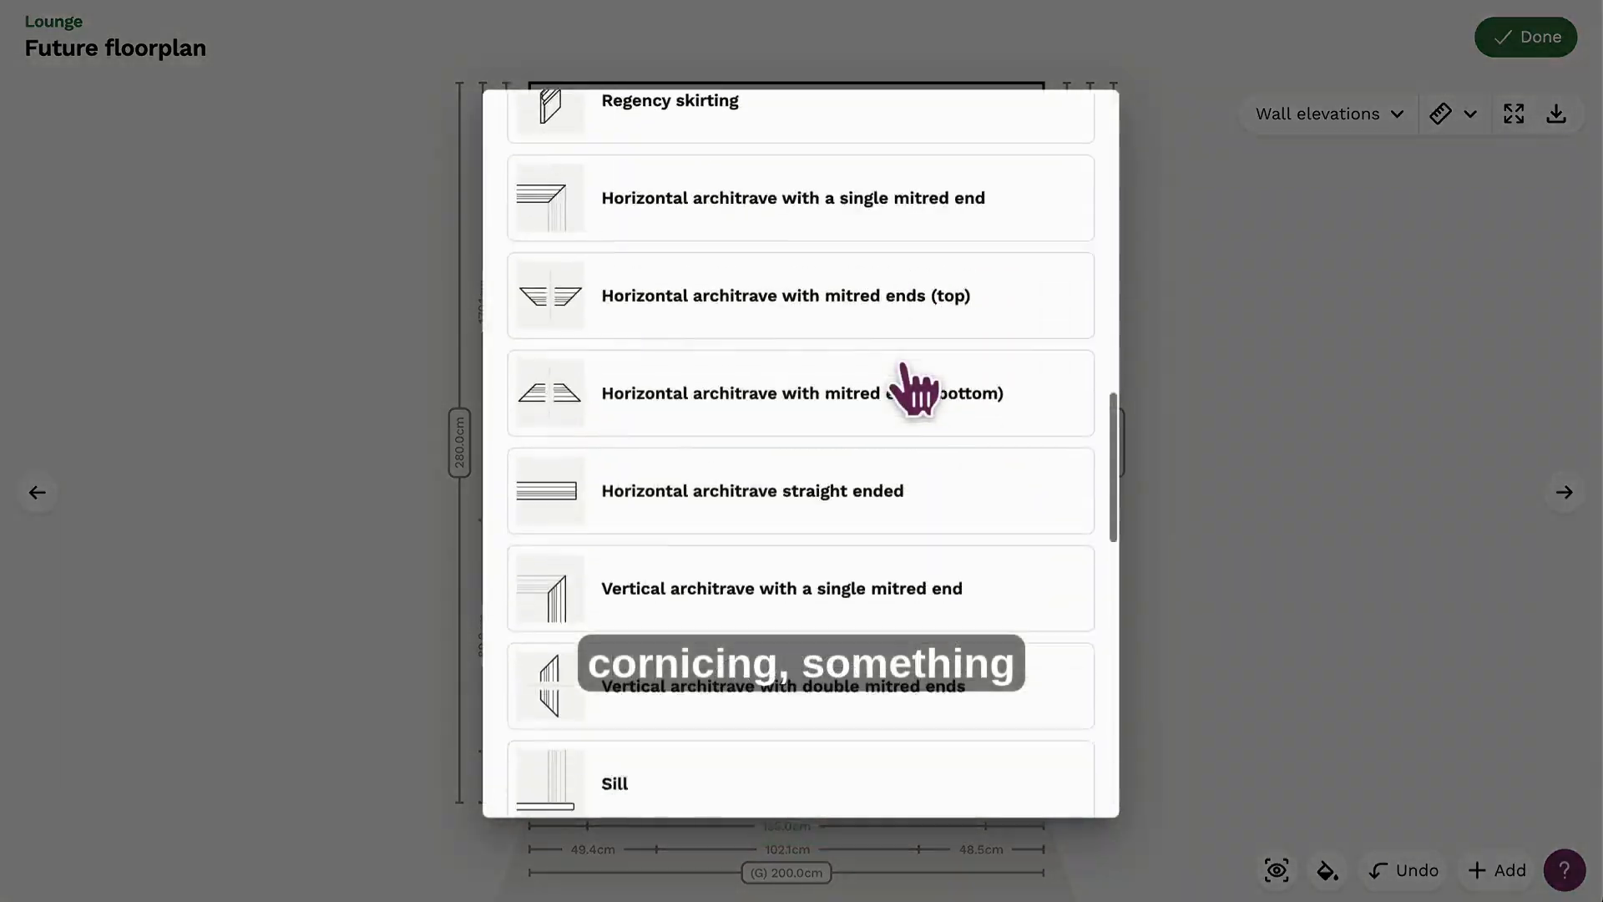
pyautogui.scroll(-9, 916, 387)
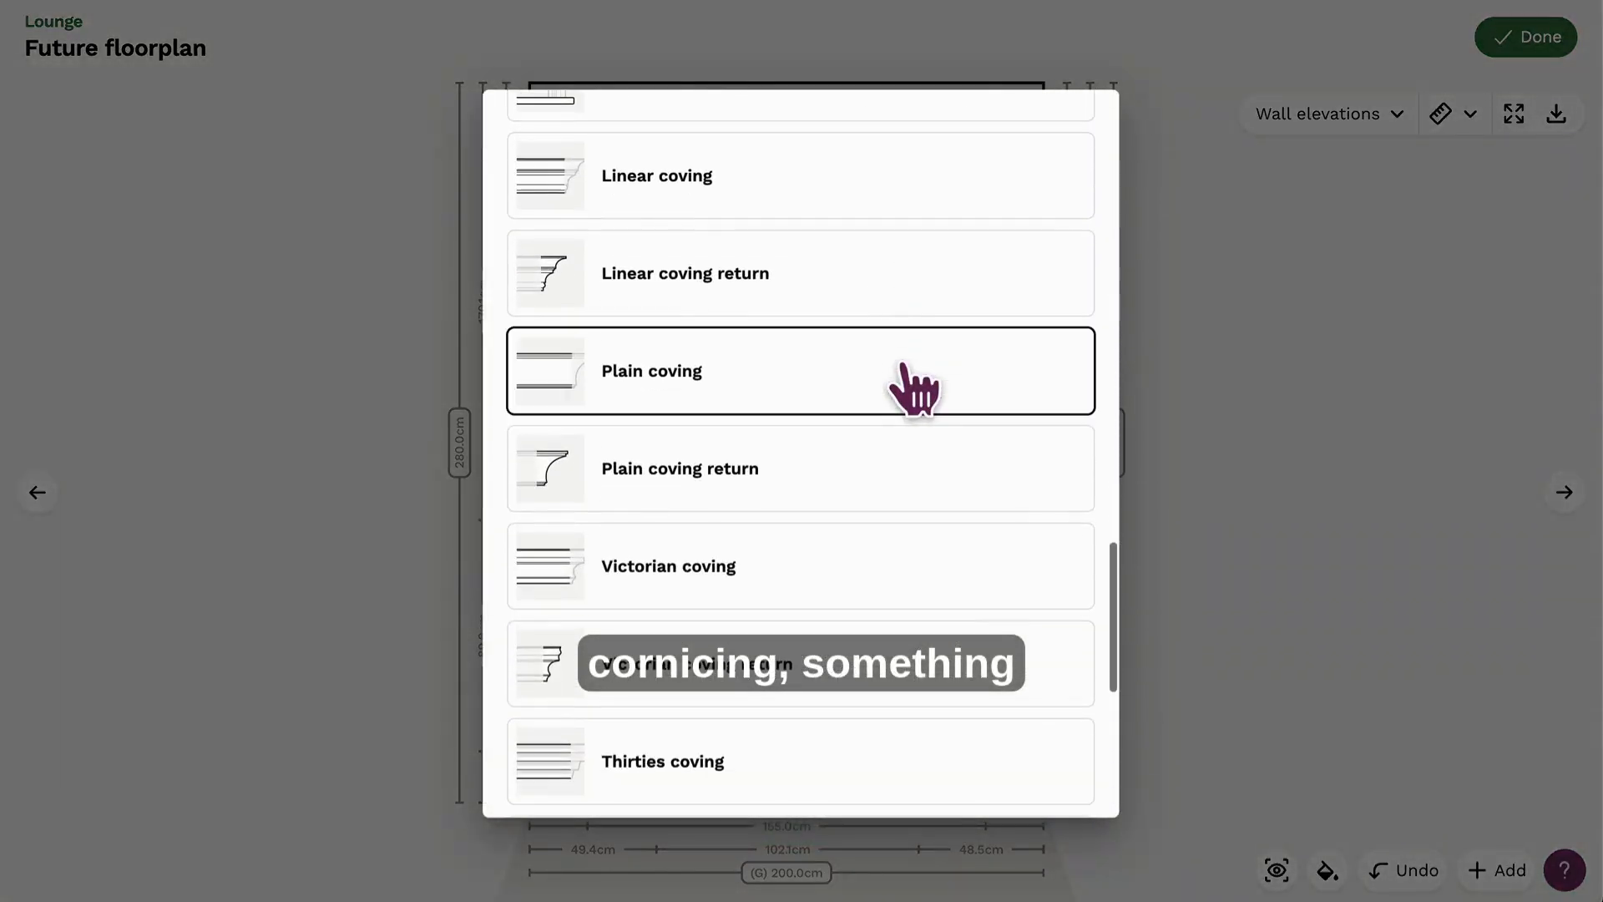
pyautogui.click(837, 502)
pyautogui.moveTo(789, 218); pyautogui.dragTo(802, 117)
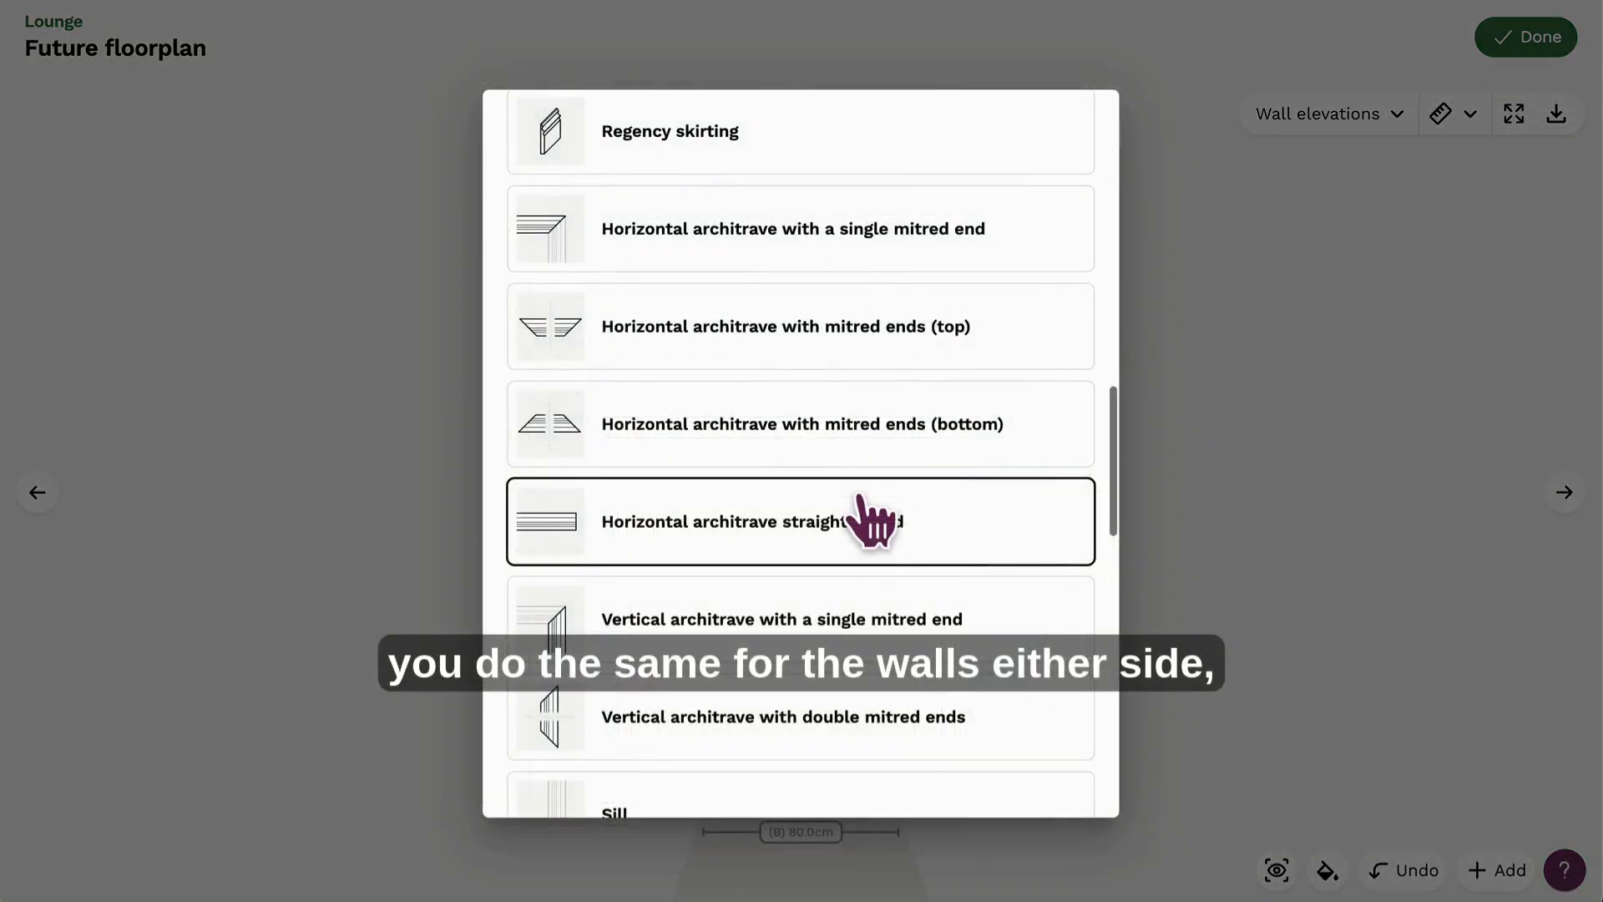
# - Add an 80.0 cm wide skirting board to wall B and colour it Kakelugn No. 317
pyautogui.scroll(3, 868, 521)
pyautogui.click(841, 409)
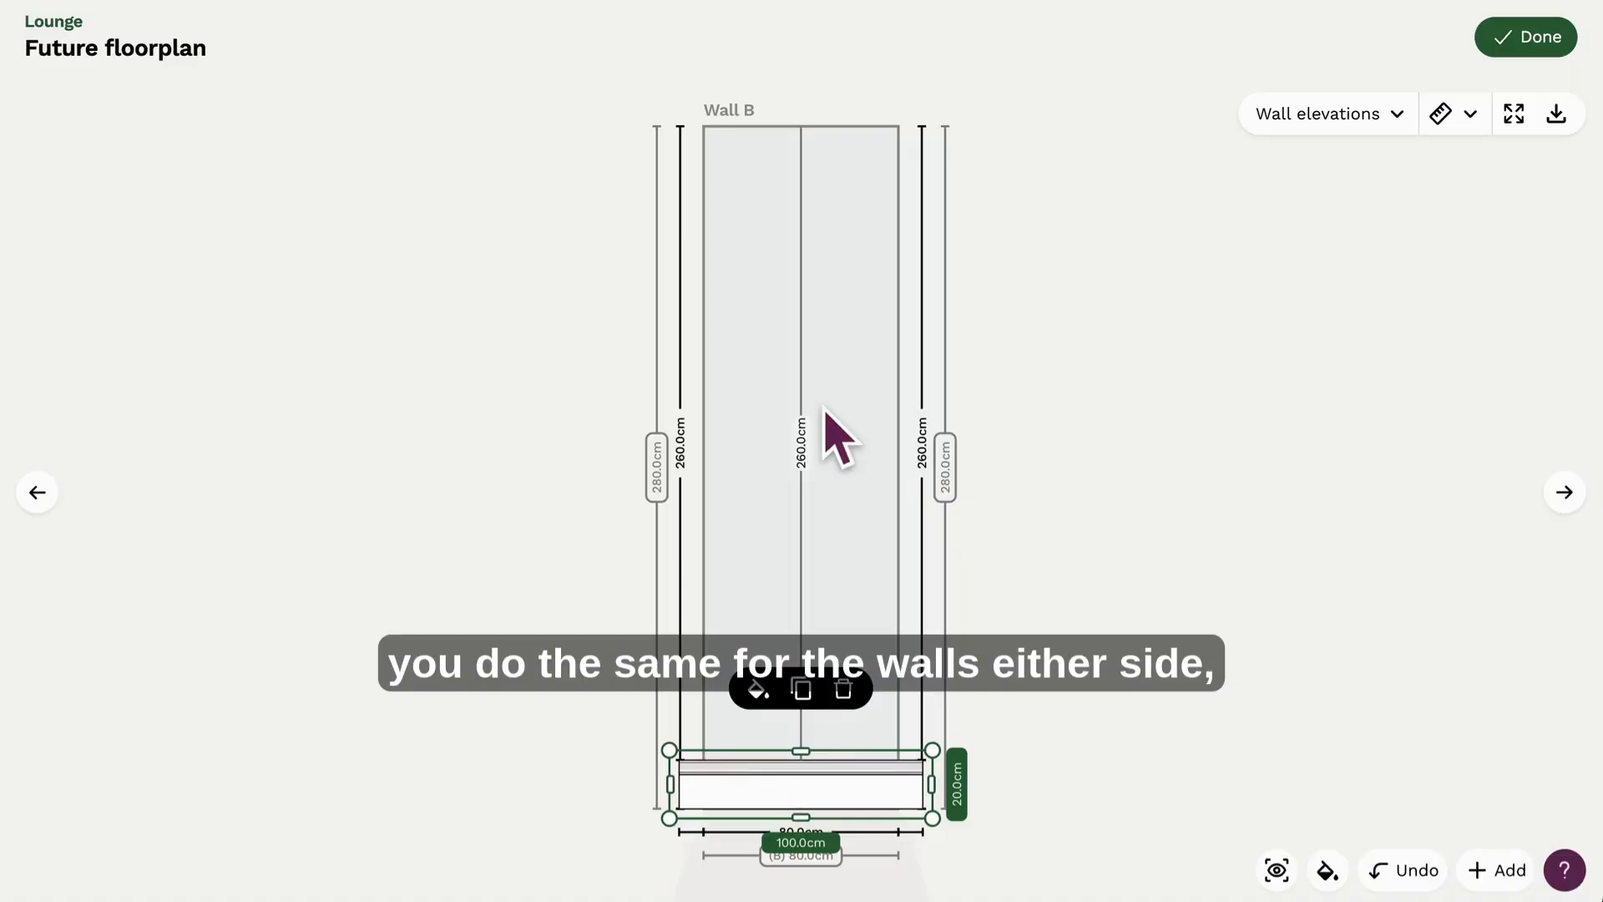
pyautogui.moveTo(673, 785); pyautogui.dragTo(700, 795)
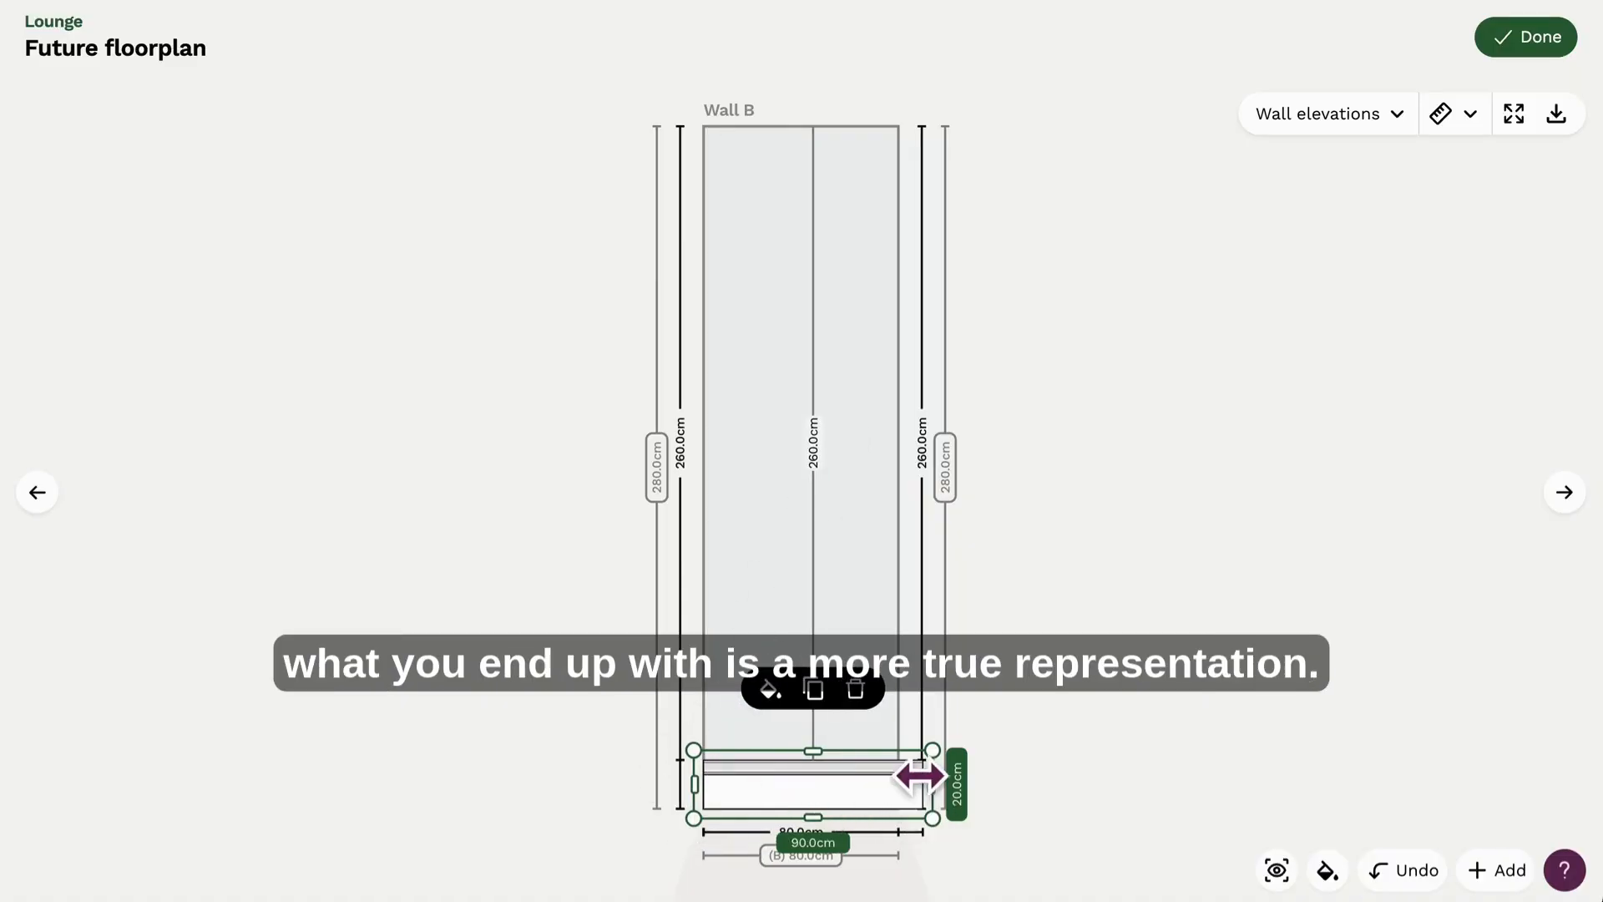
pyautogui.moveTo(919, 777); pyautogui.dragTo(909, 781)
pyautogui.click(757, 689)
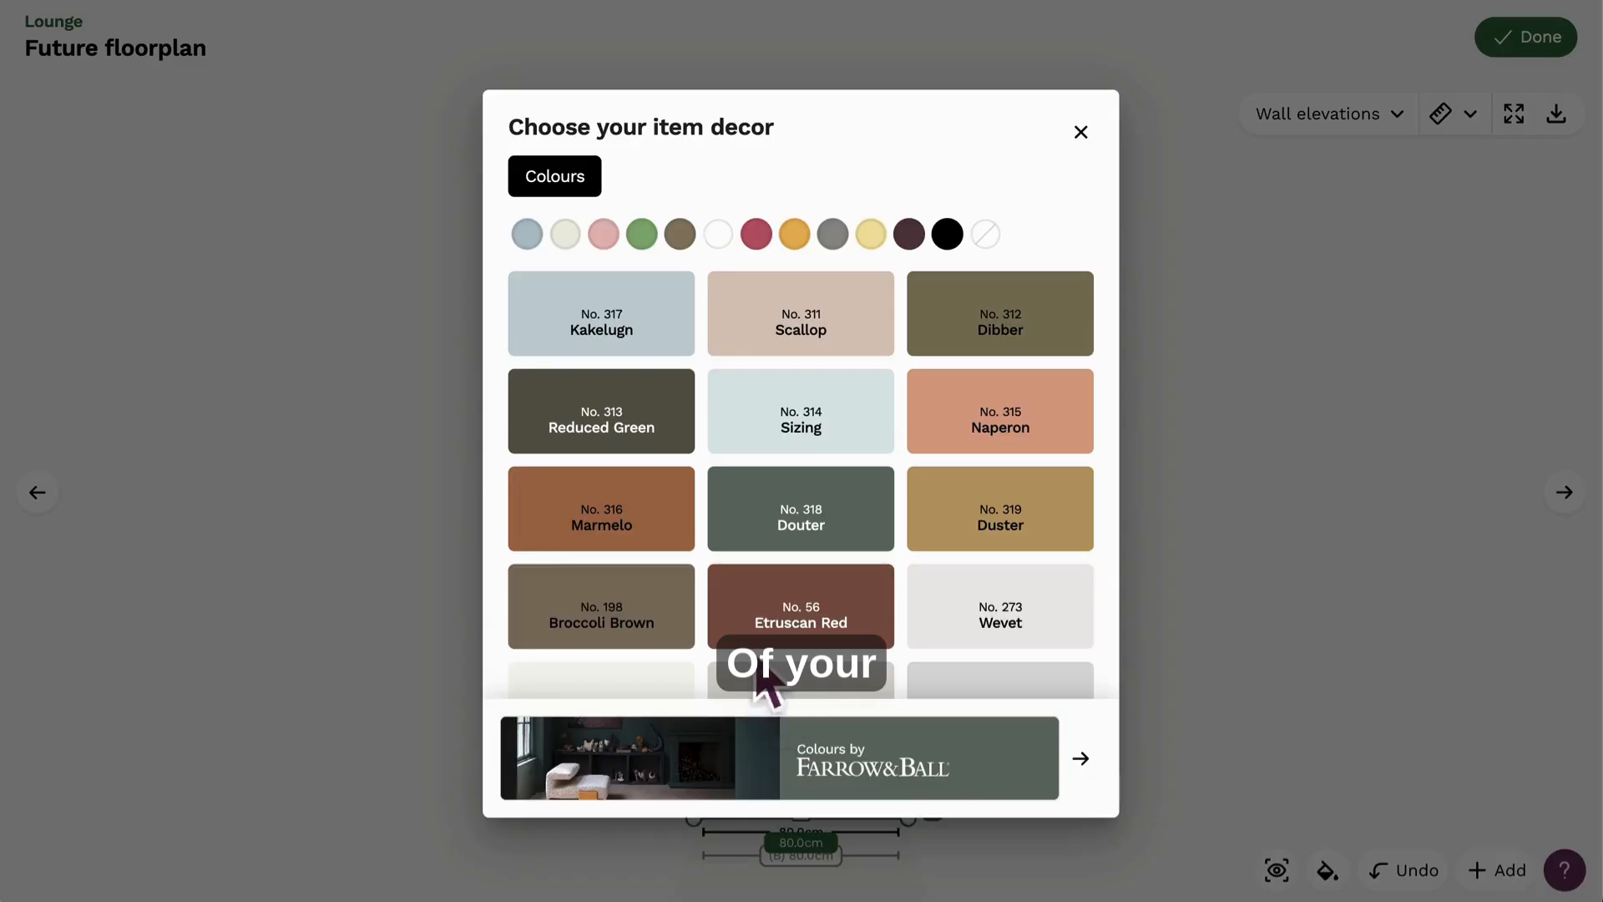
pyautogui.click(620, 309)
# - Add coving from the Trim wall decor to wall B
pyautogui.click(1326, 872)
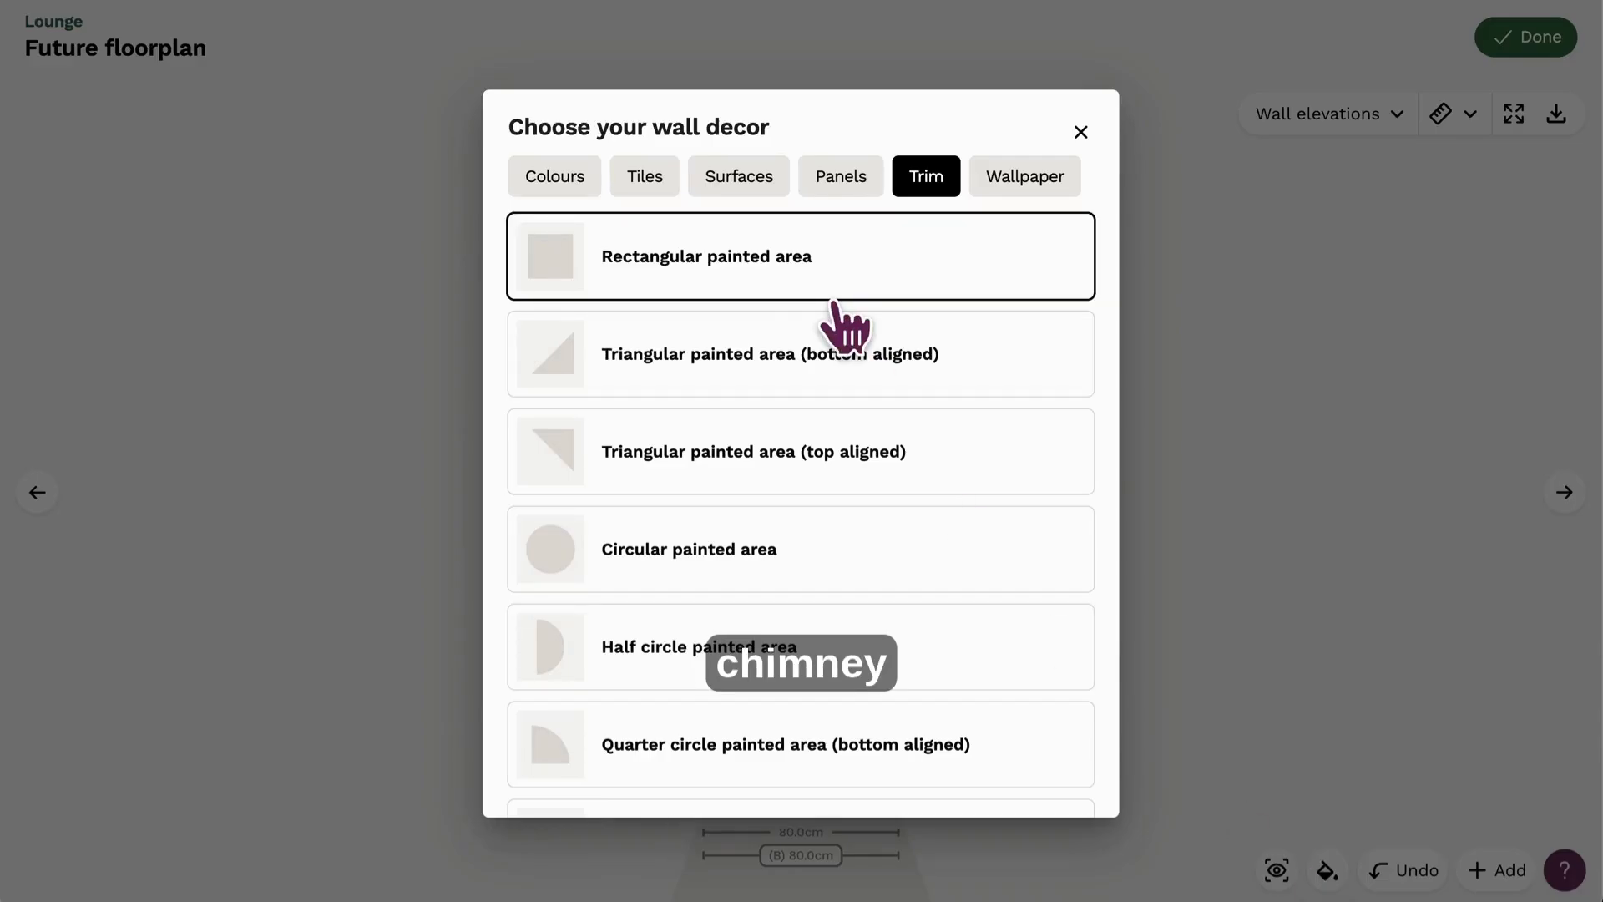
pyautogui.click(575, 185)
pyautogui.click(918, 182)
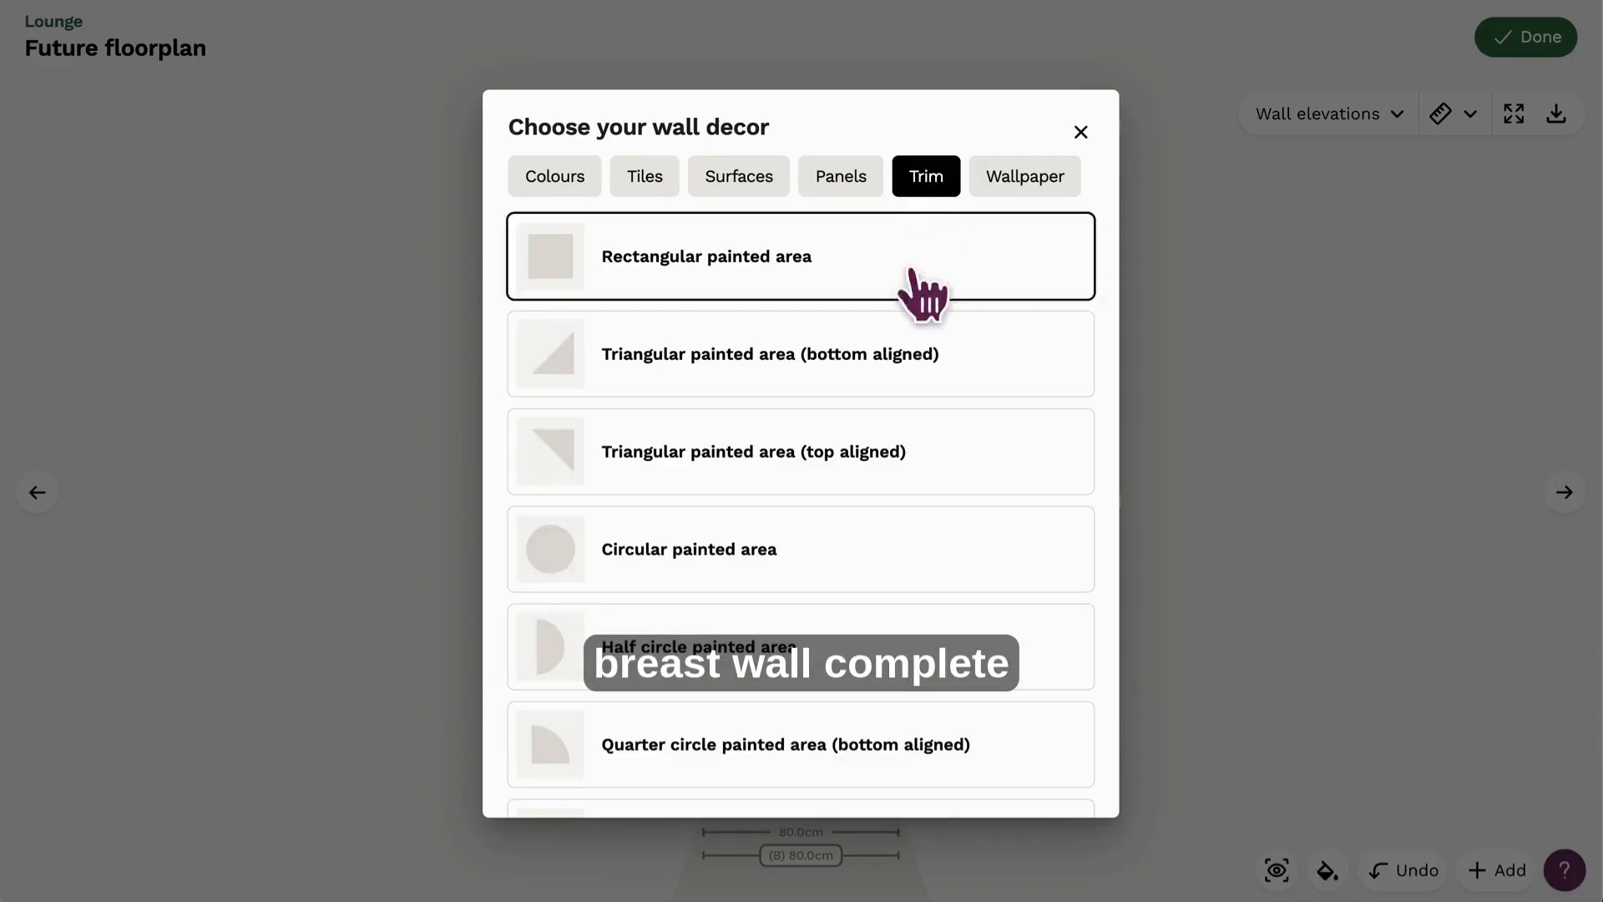
pyautogui.scroll(-10, 894, 476)
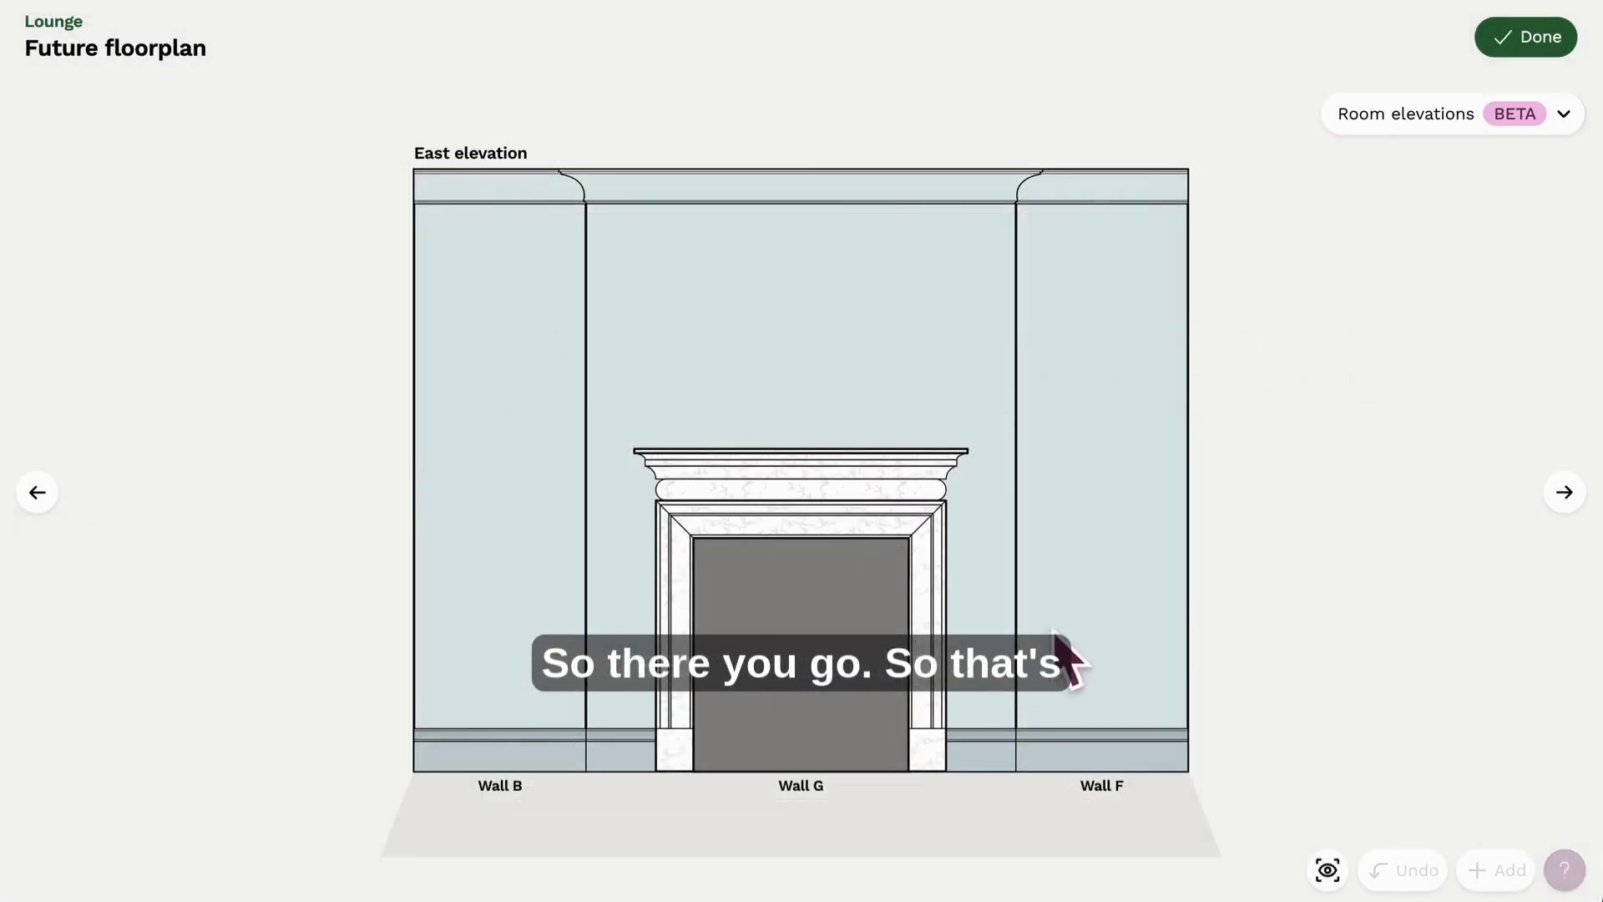
# - Check the chimney breast in the floor plan and again in the east room elevation
pyautogui.click(1425, 115)
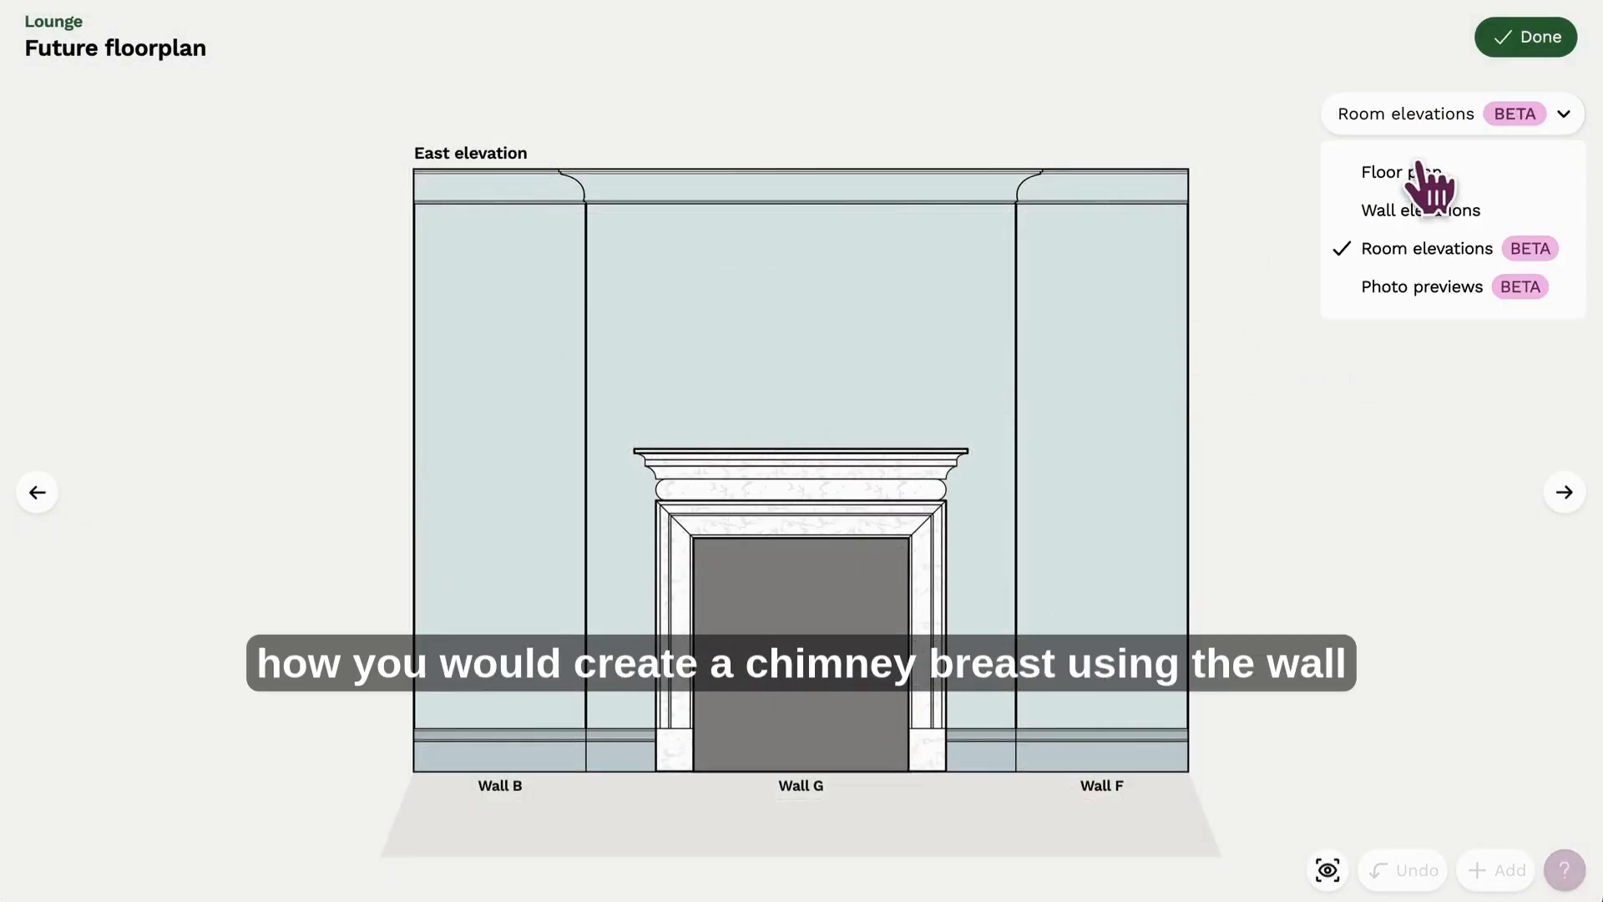
pyautogui.click(1422, 167)
pyautogui.click(1307, 113)
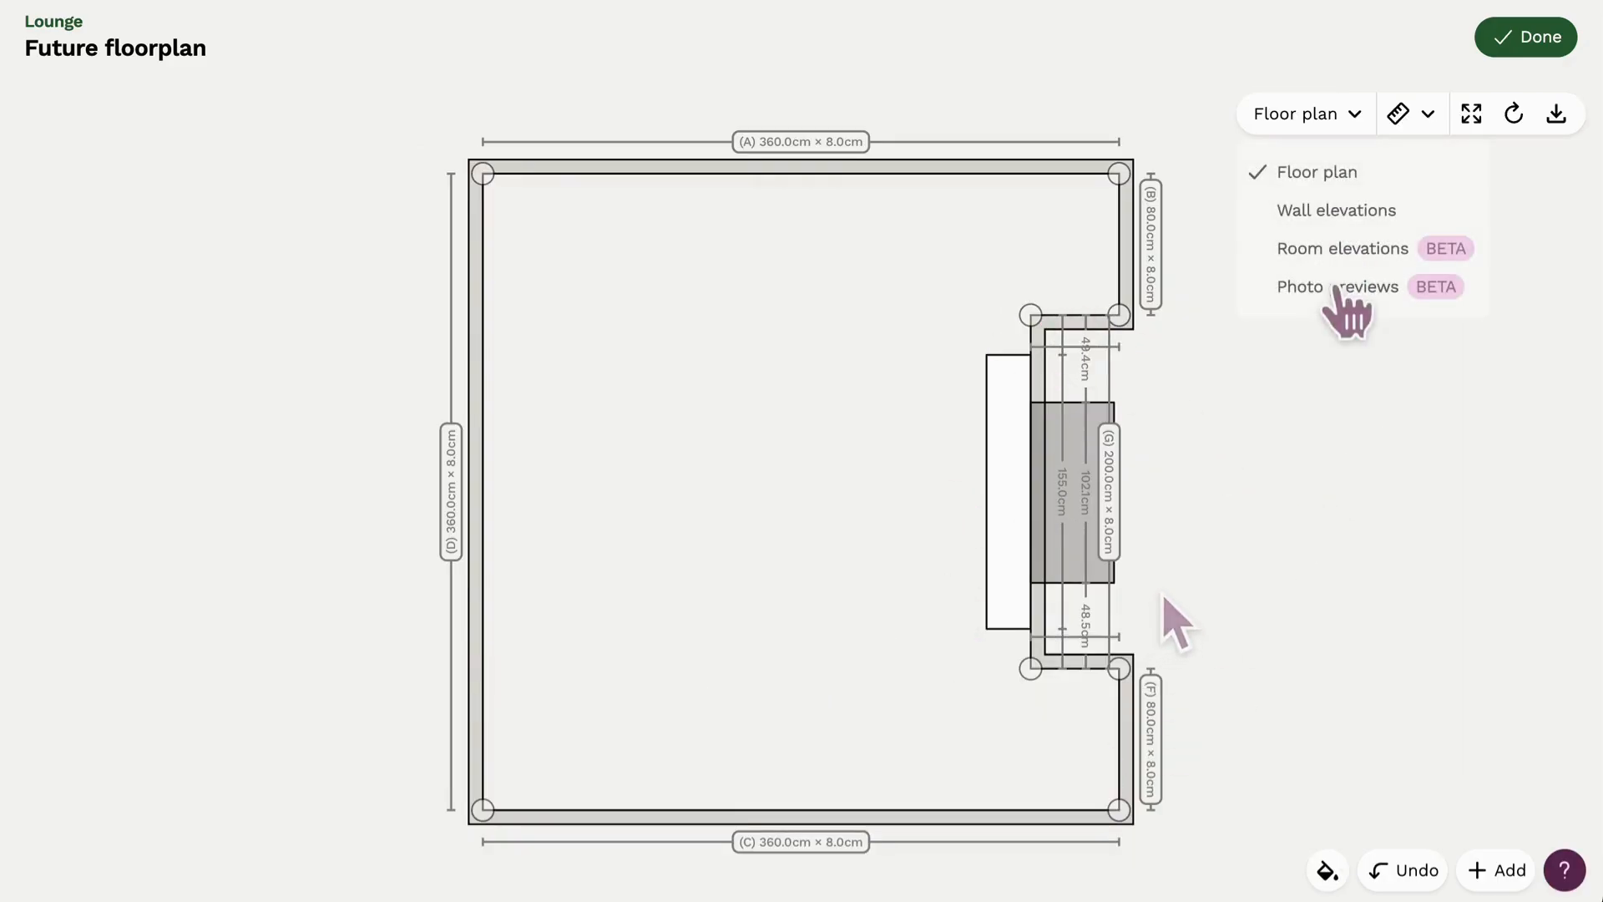
pyautogui.click(1339, 247)
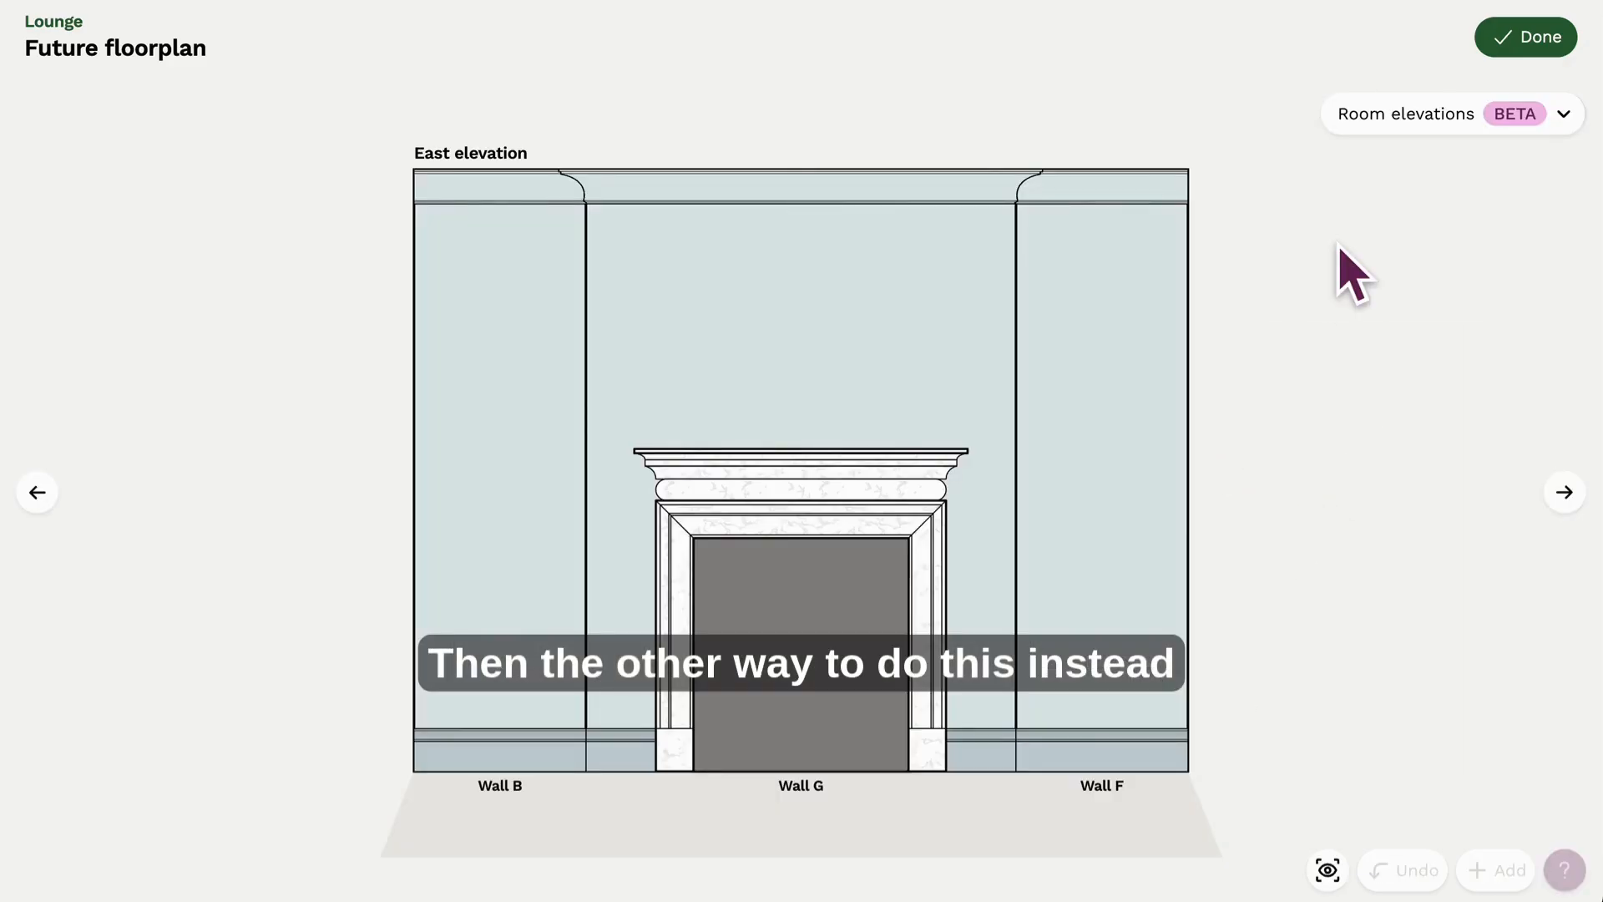
# - Return to the floor plan and rotate it a half turn to work on wall D
pyautogui.click(1379, 117)
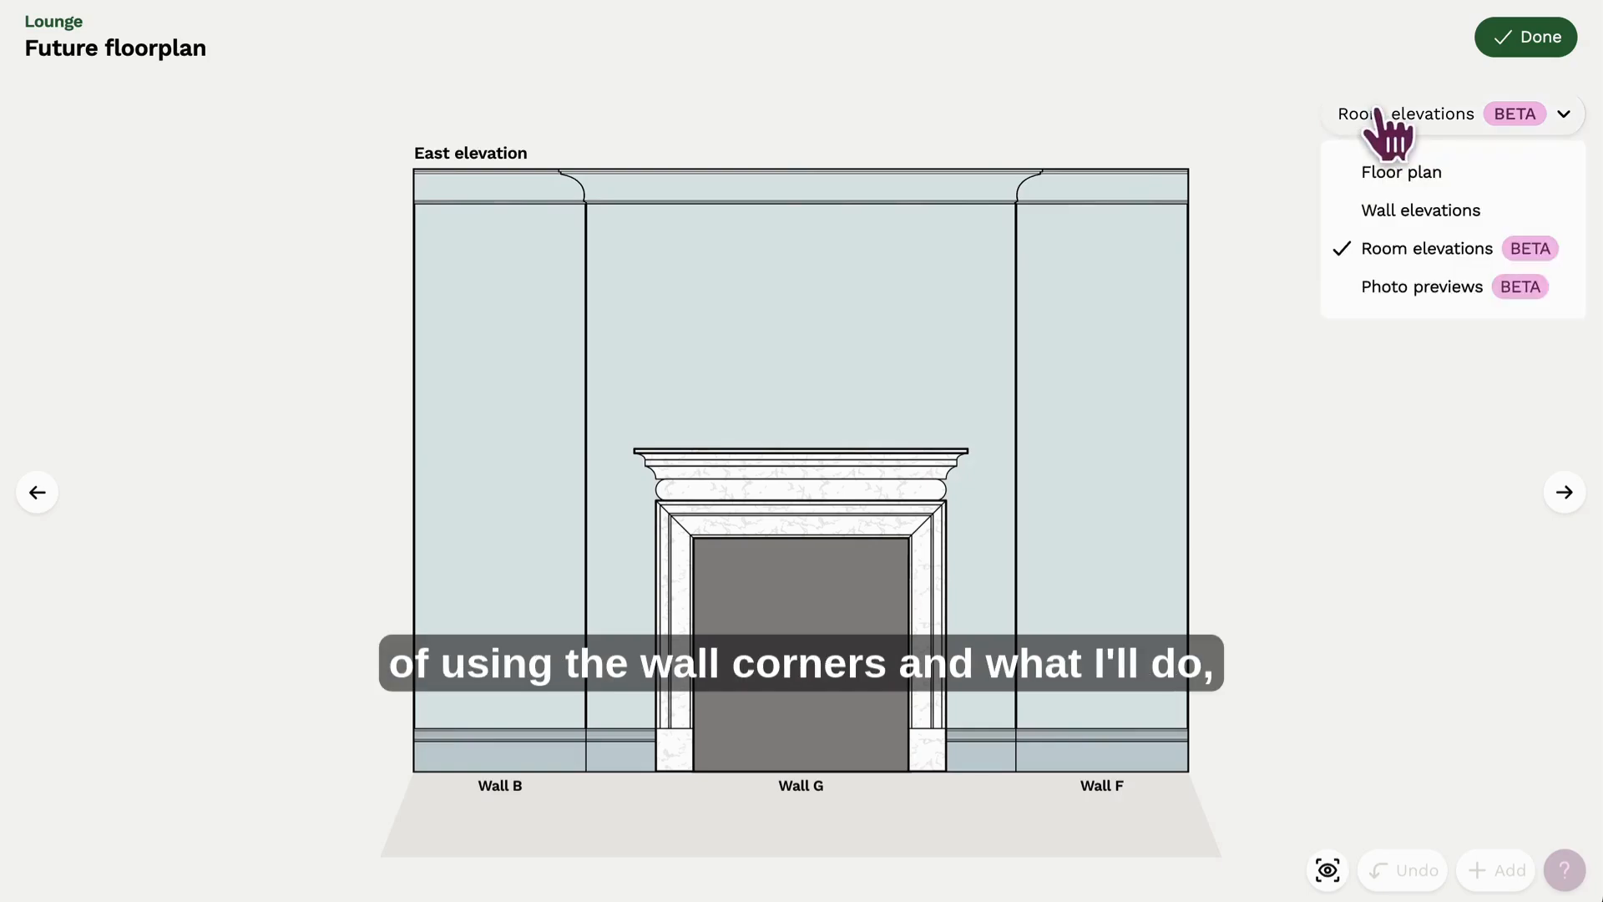
pyautogui.click(1376, 171)
pyautogui.click(1513, 119)
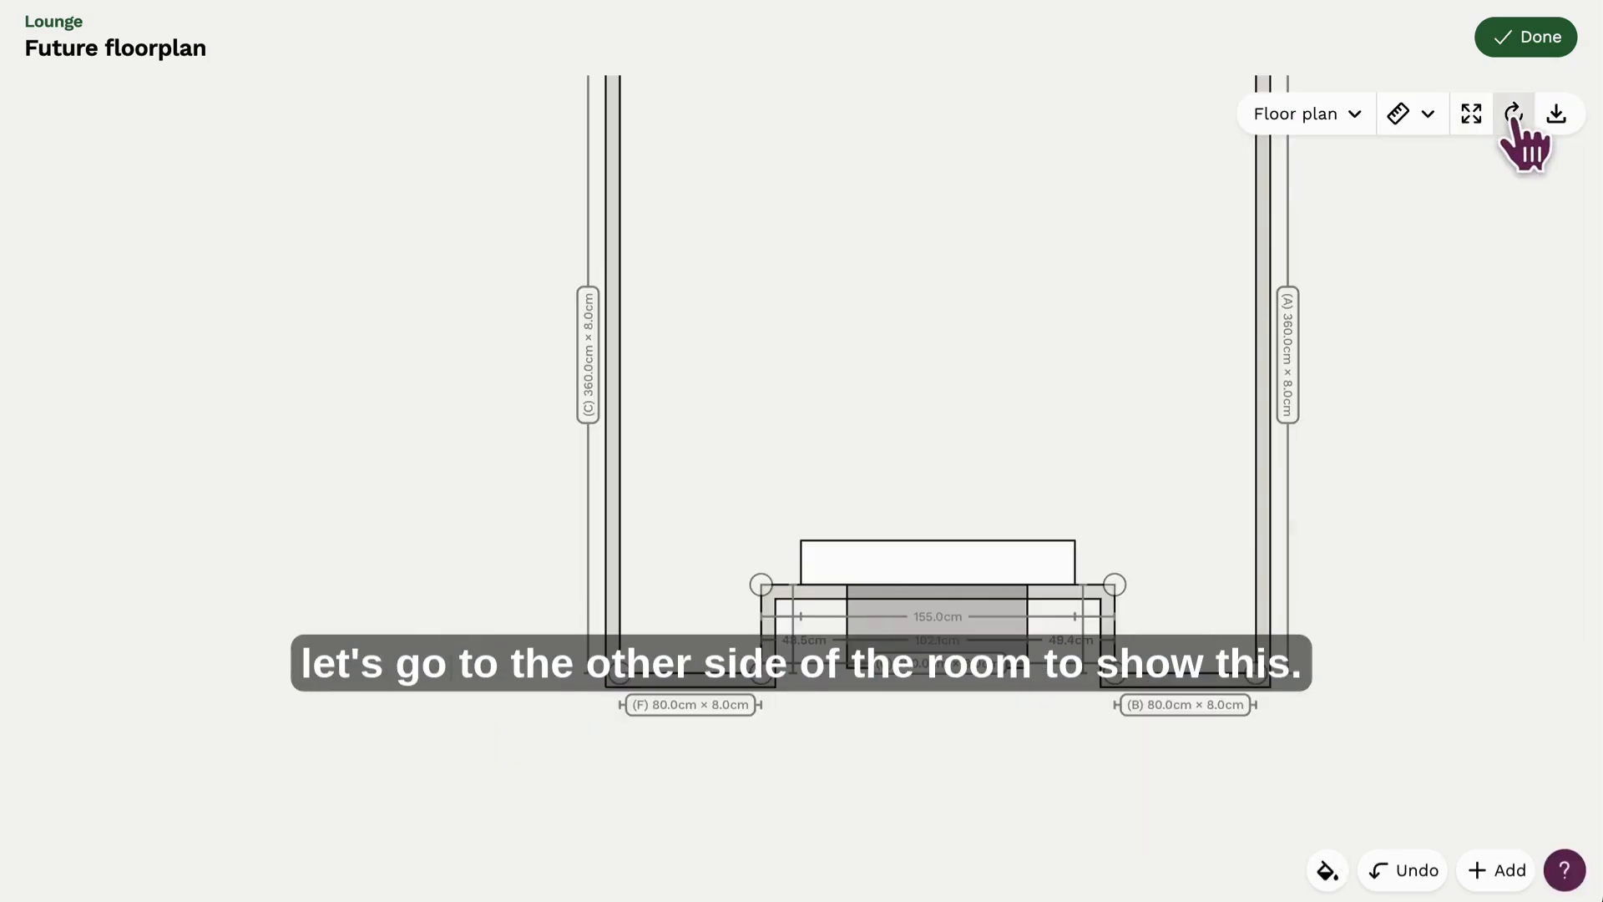
pyautogui.click(1514, 119)
pyautogui.moveTo(1521, 432); pyautogui.dragTo(1213, 431)
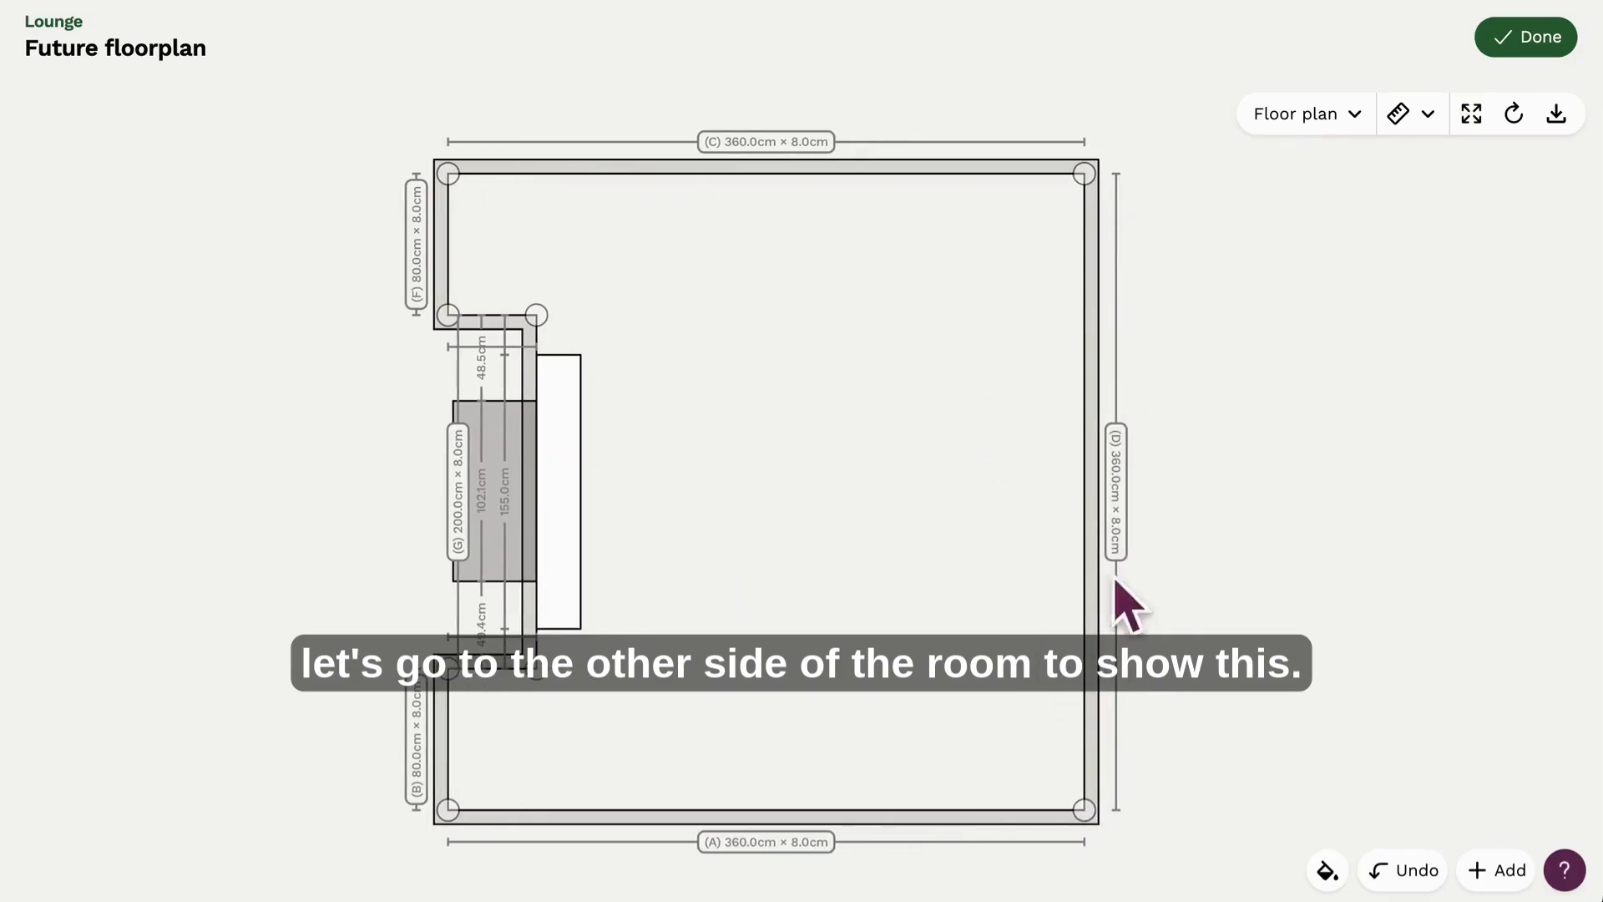
# - Add a Chimney breast item, turned parallel and placed against wall D, and colour it Sizing No. 314
pyautogui.click(1498, 870)
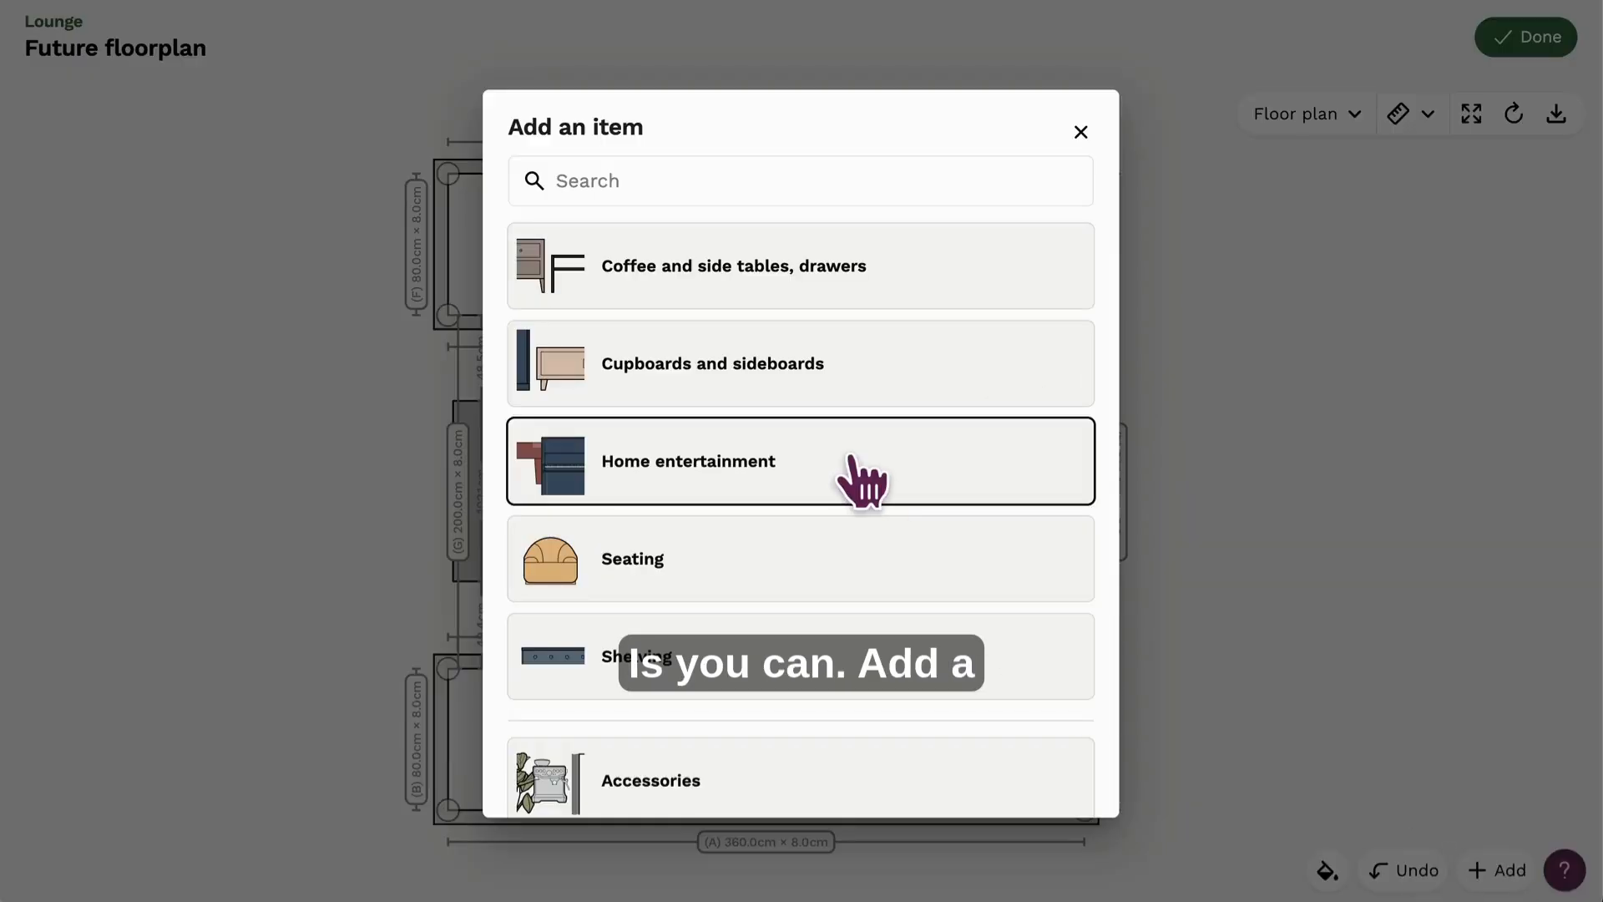
pyautogui.click(725, 185)
pyautogui.write('chimn')
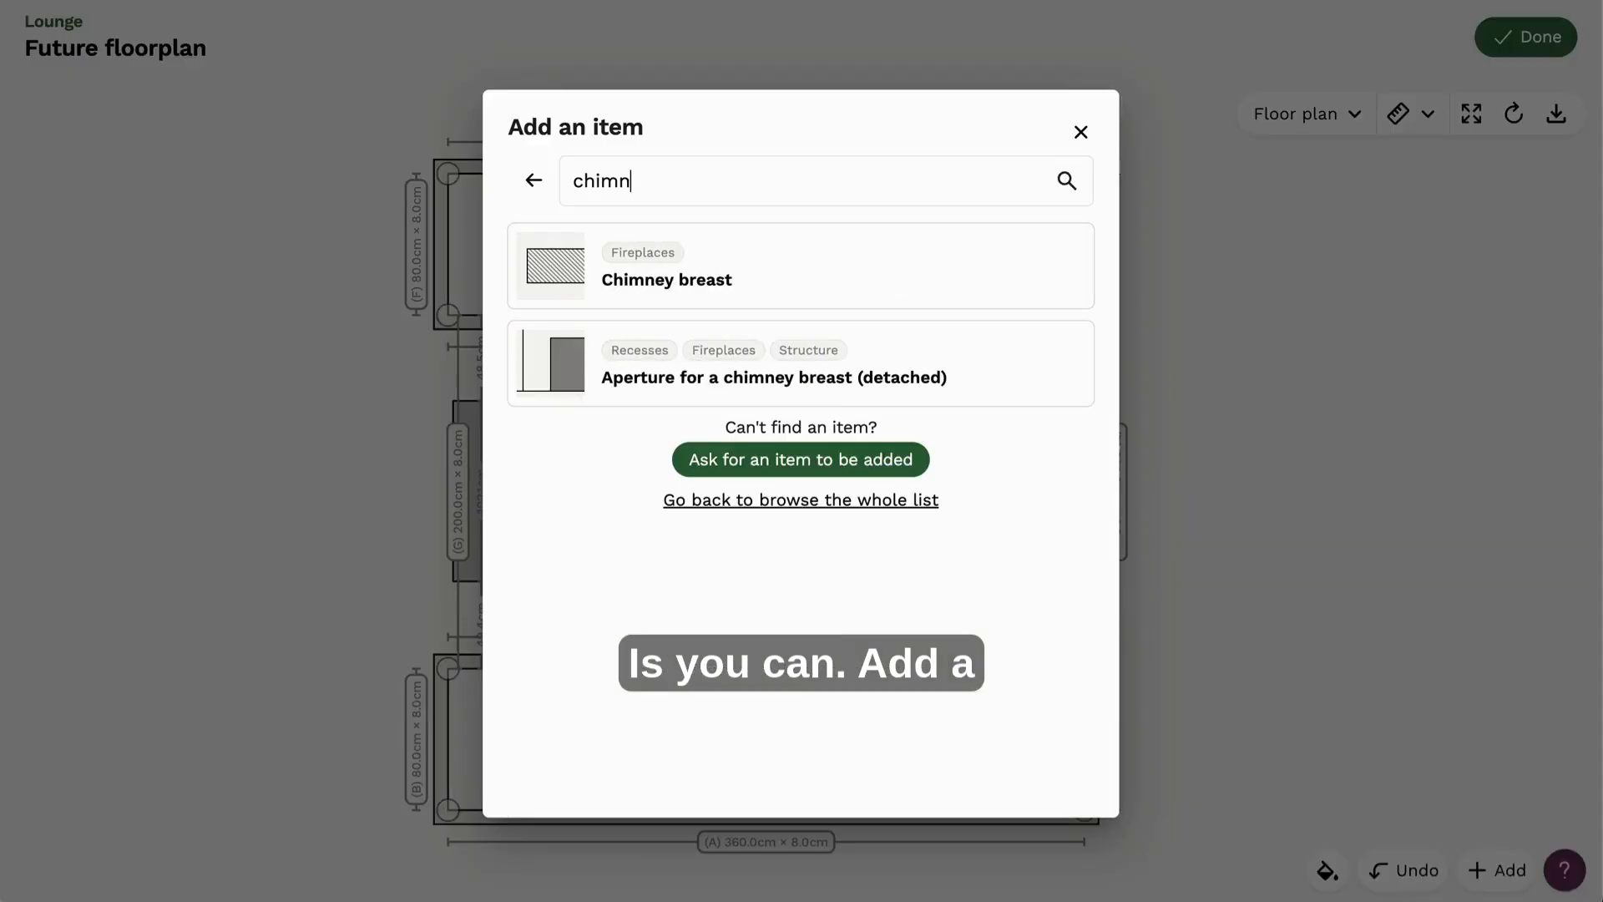
pyautogui.write('ey')
pyautogui.click(706, 266)
pyautogui.moveTo(613, 459); pyautogui.dragTo(884, 470)
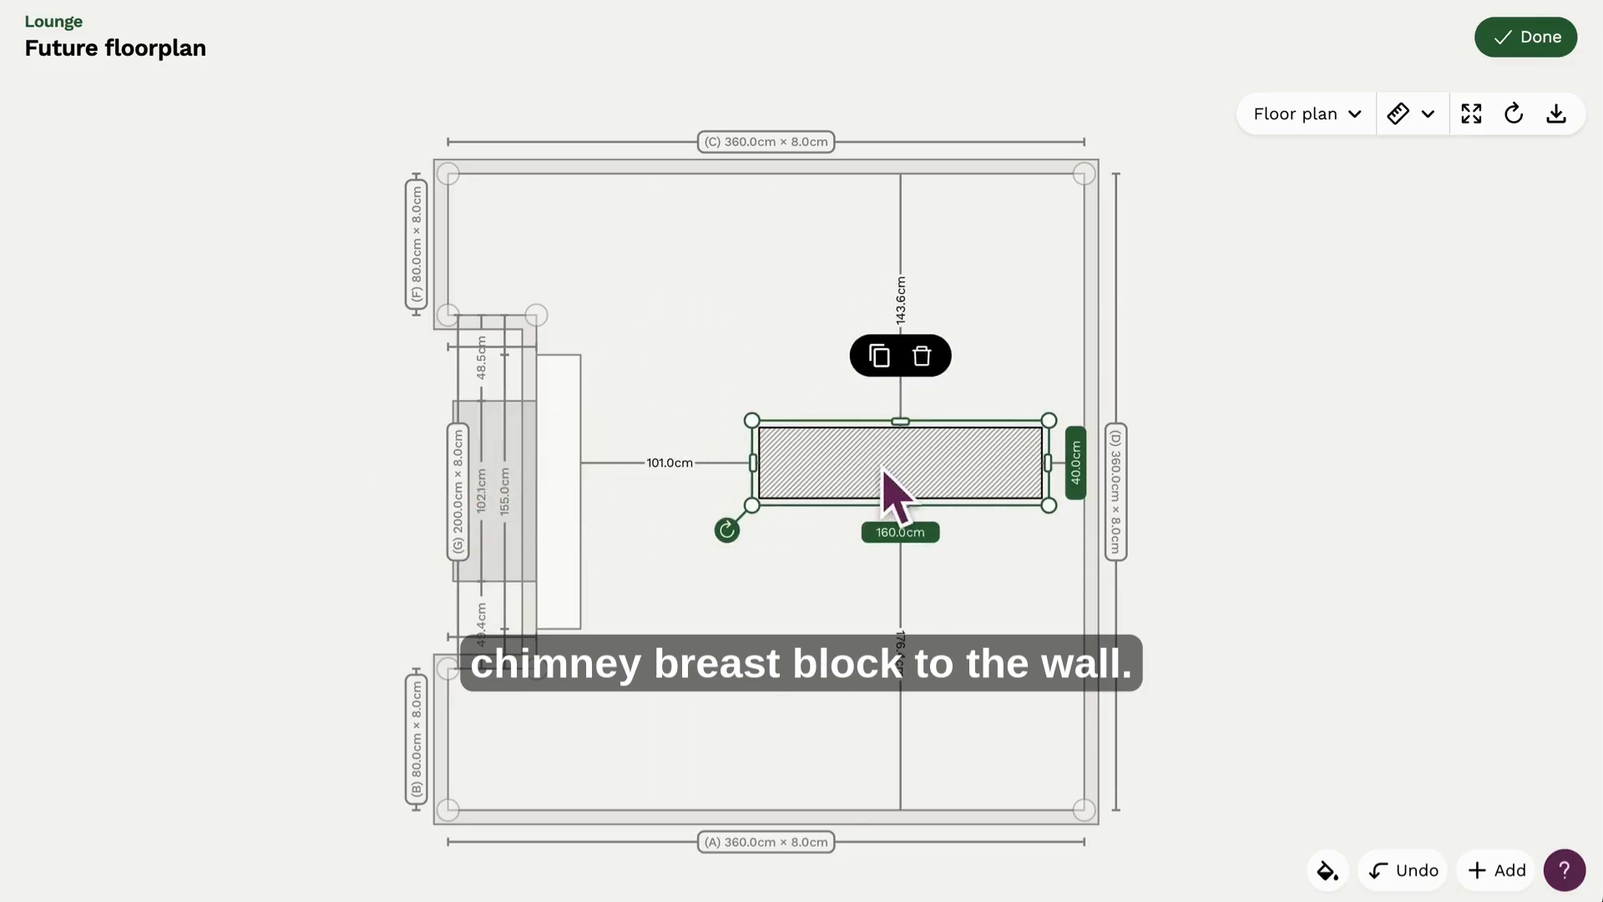
pyautogui.moveTo(756, 559); pyautogui.dragTo(808, 316)
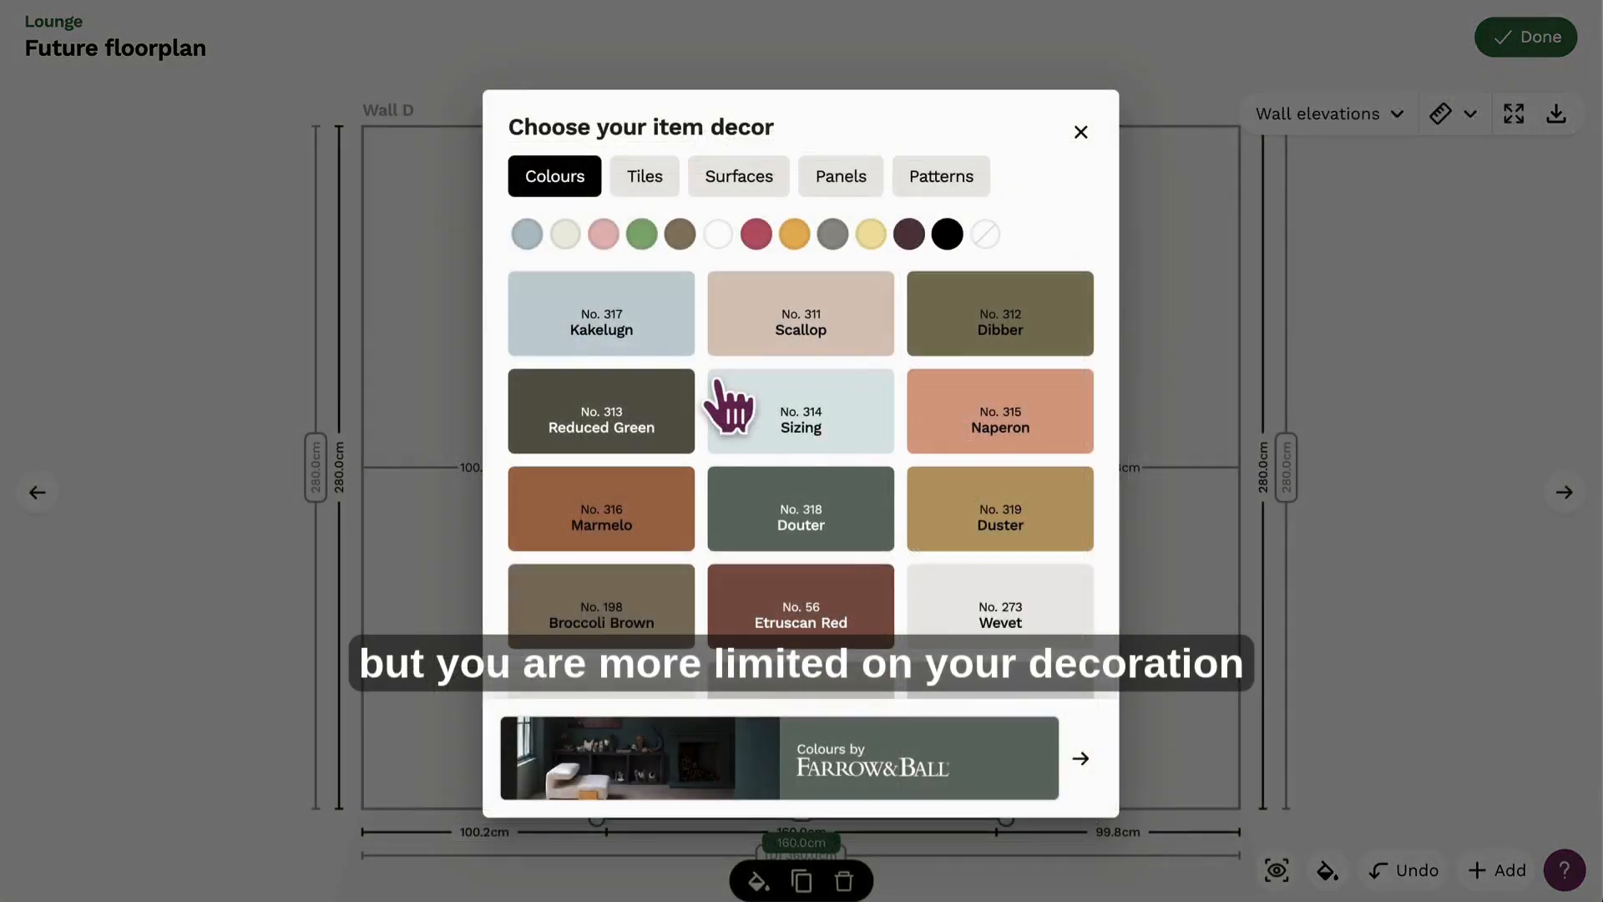
pyautogui.click(785, 426)
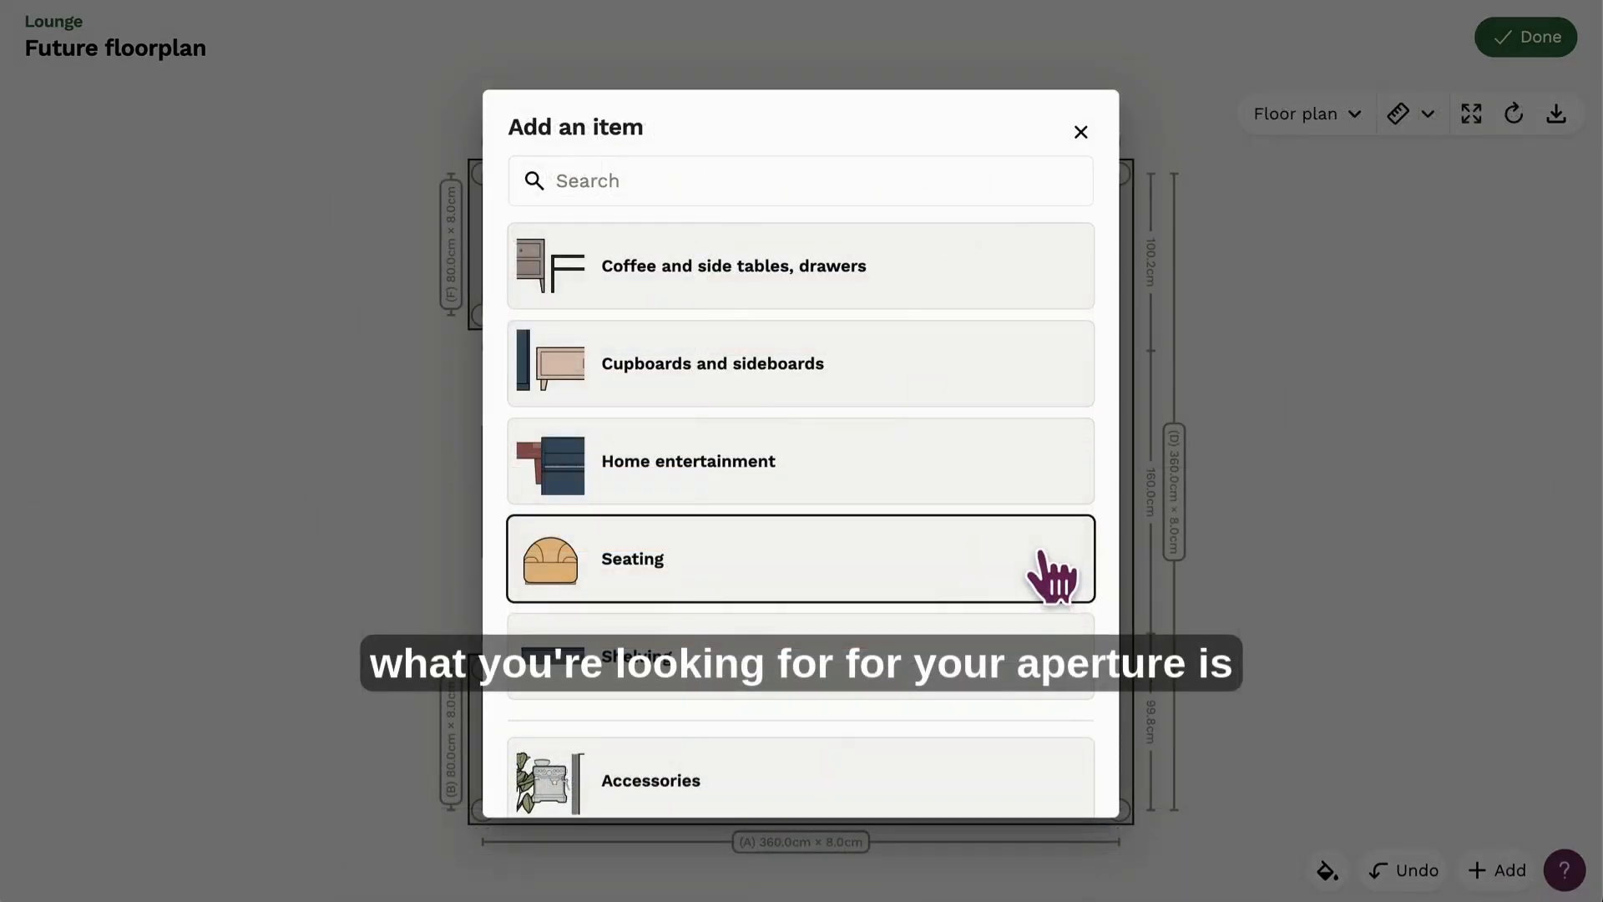
# - Try to place an Aperture recessed into a wall from the Structure category on wall D, and delete it
pyautogui.scroll(-10, 814, 322)
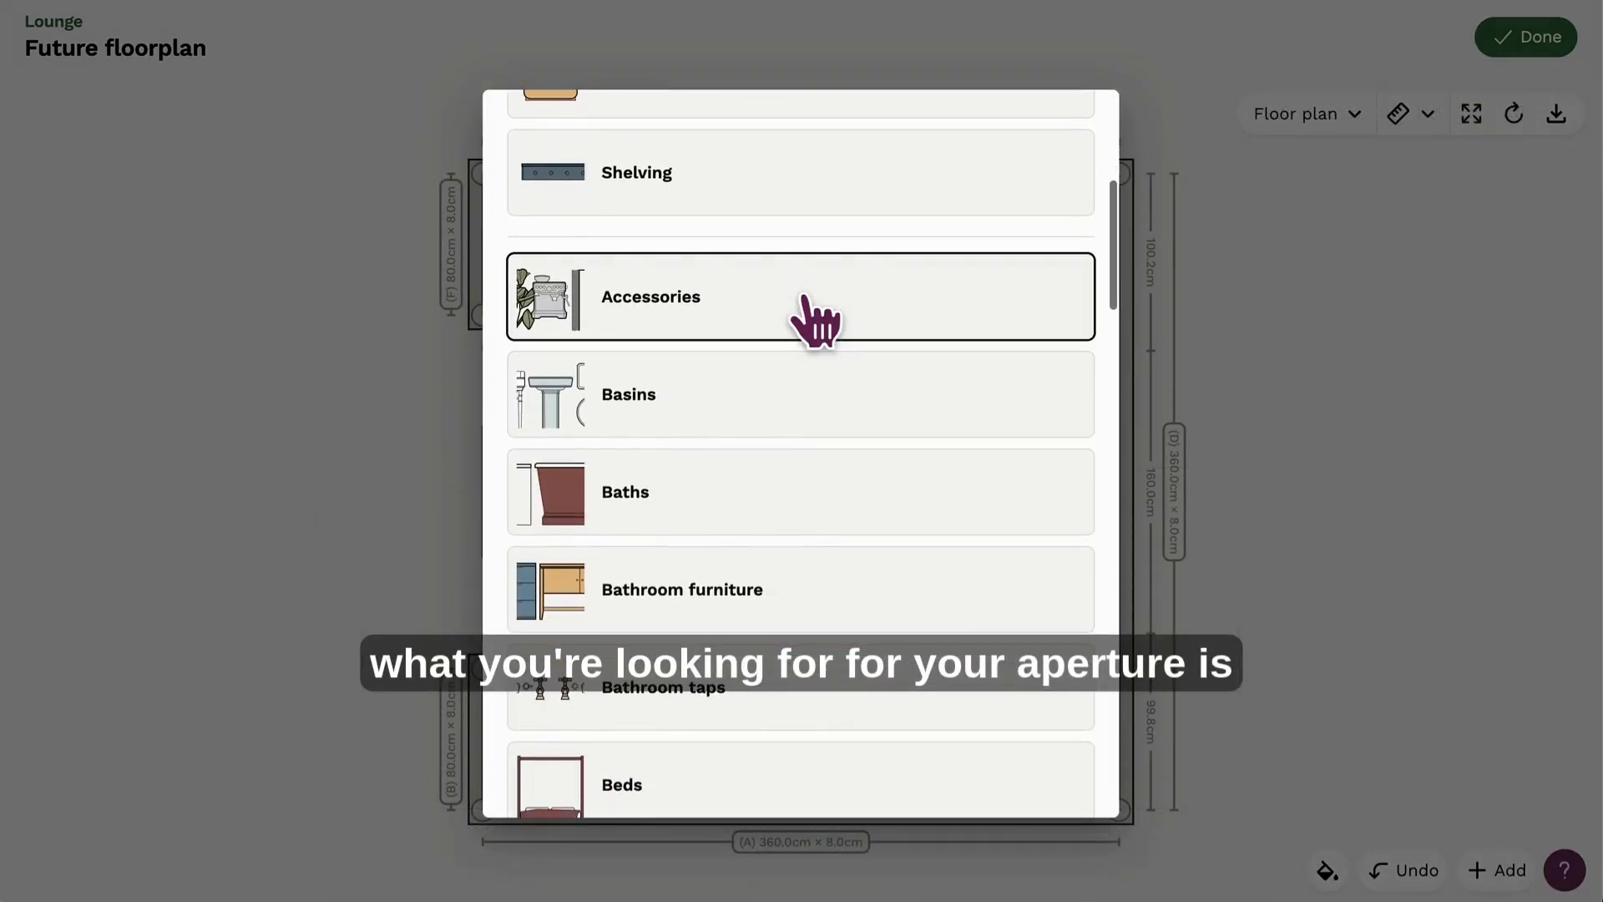
pyautogui.scroll(-15, 814, 321)
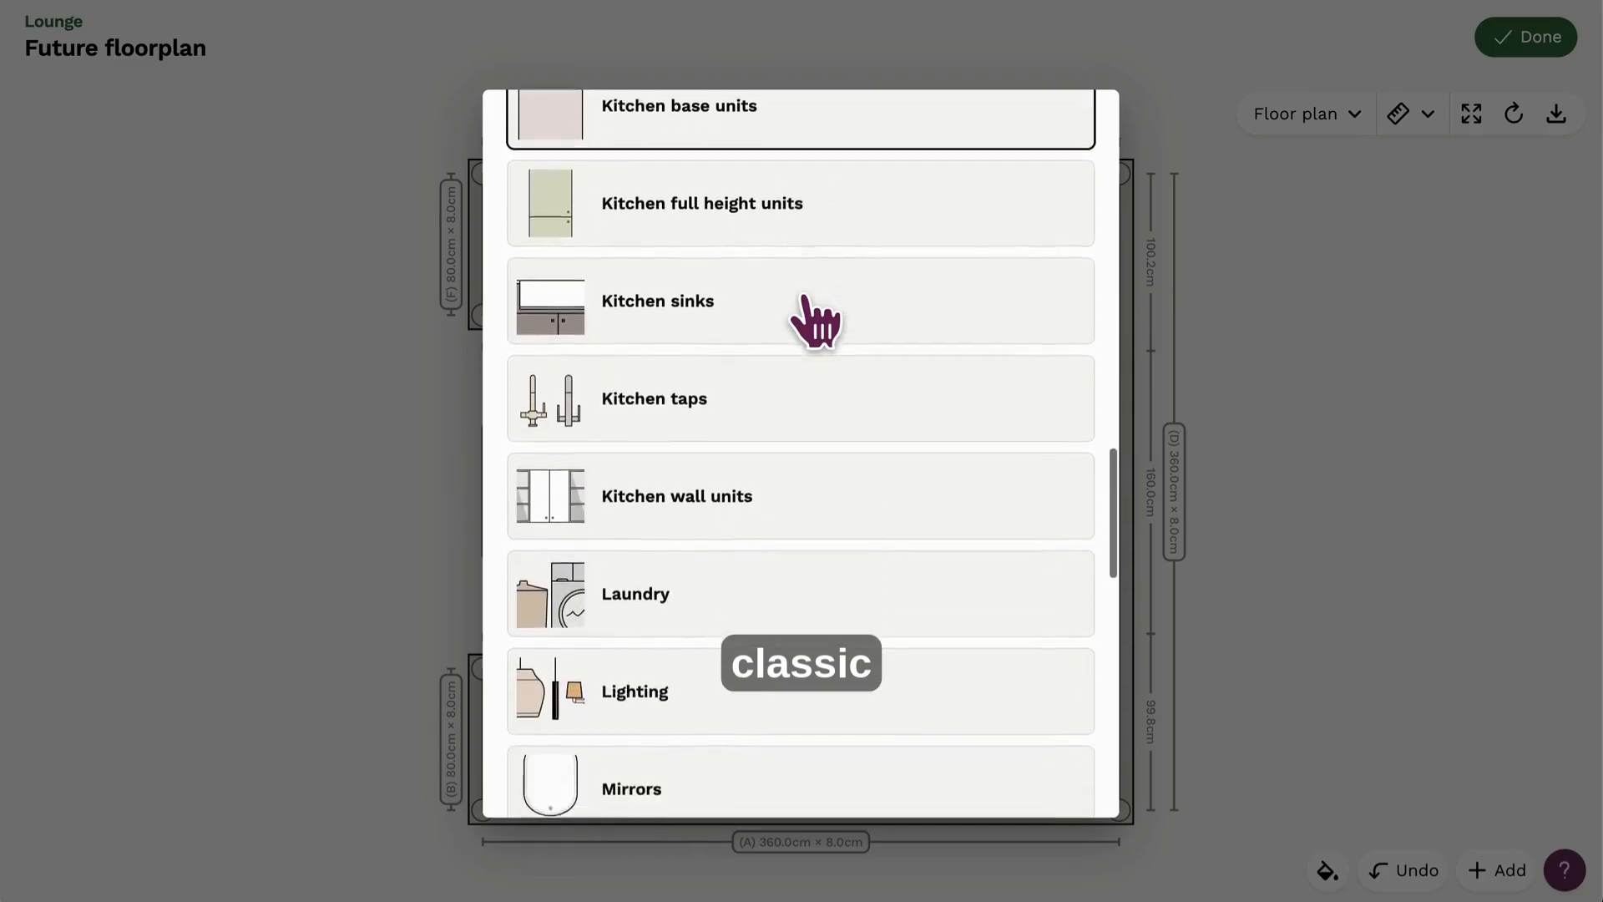
pyautogui.scroll(-8, 814, 322)
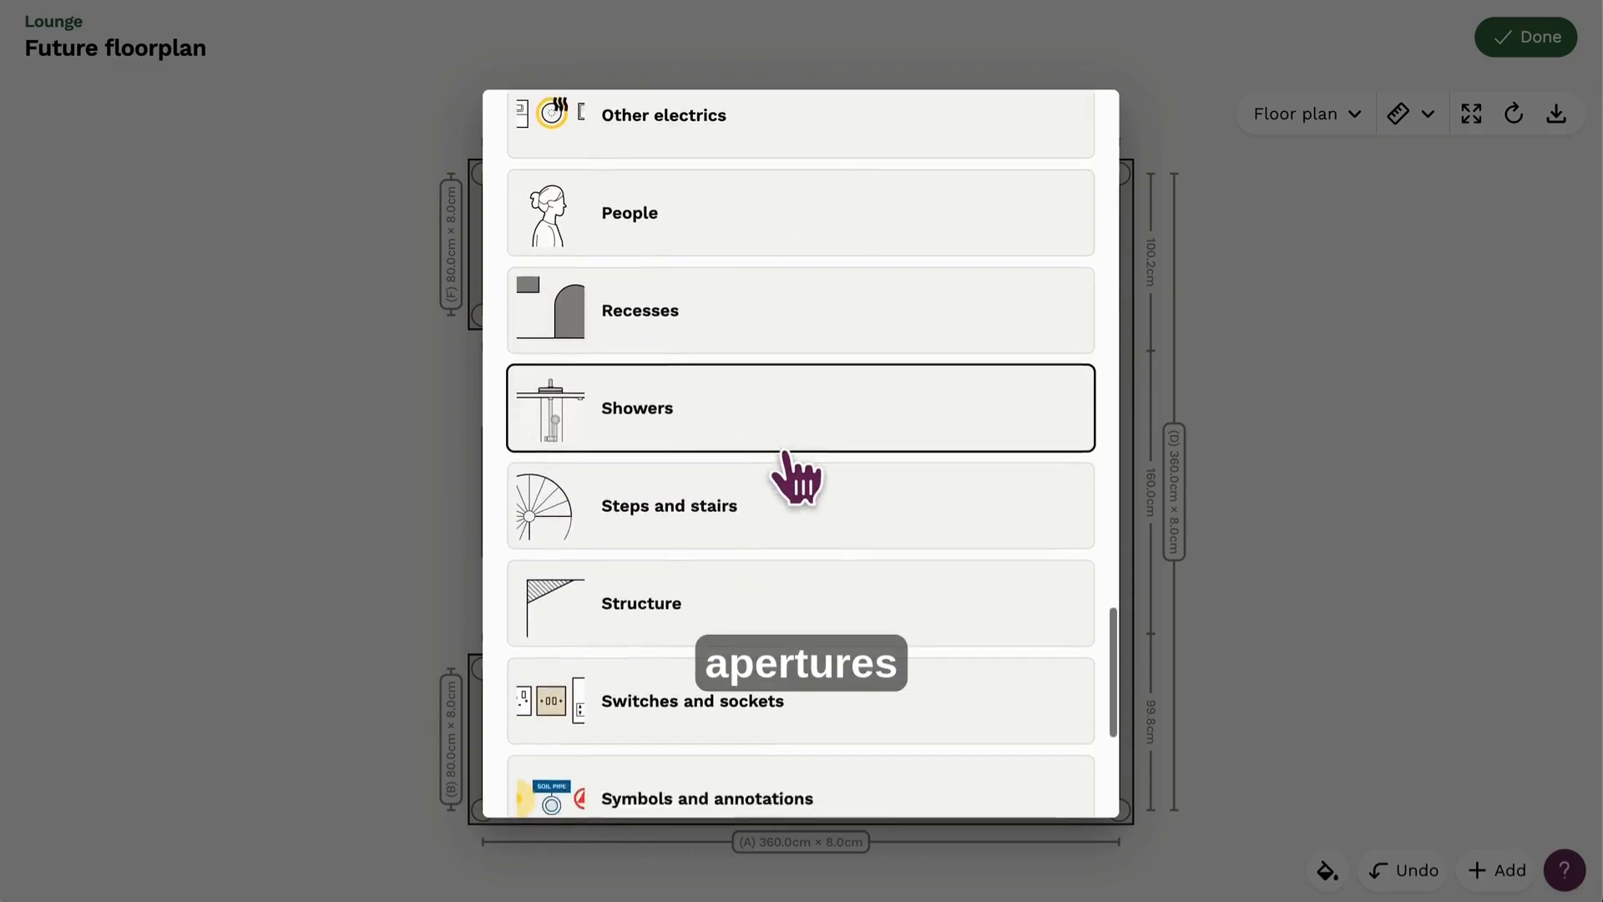
pyautogui.click(791, 478)
pyautogui.scroll(-13, 792, 477)
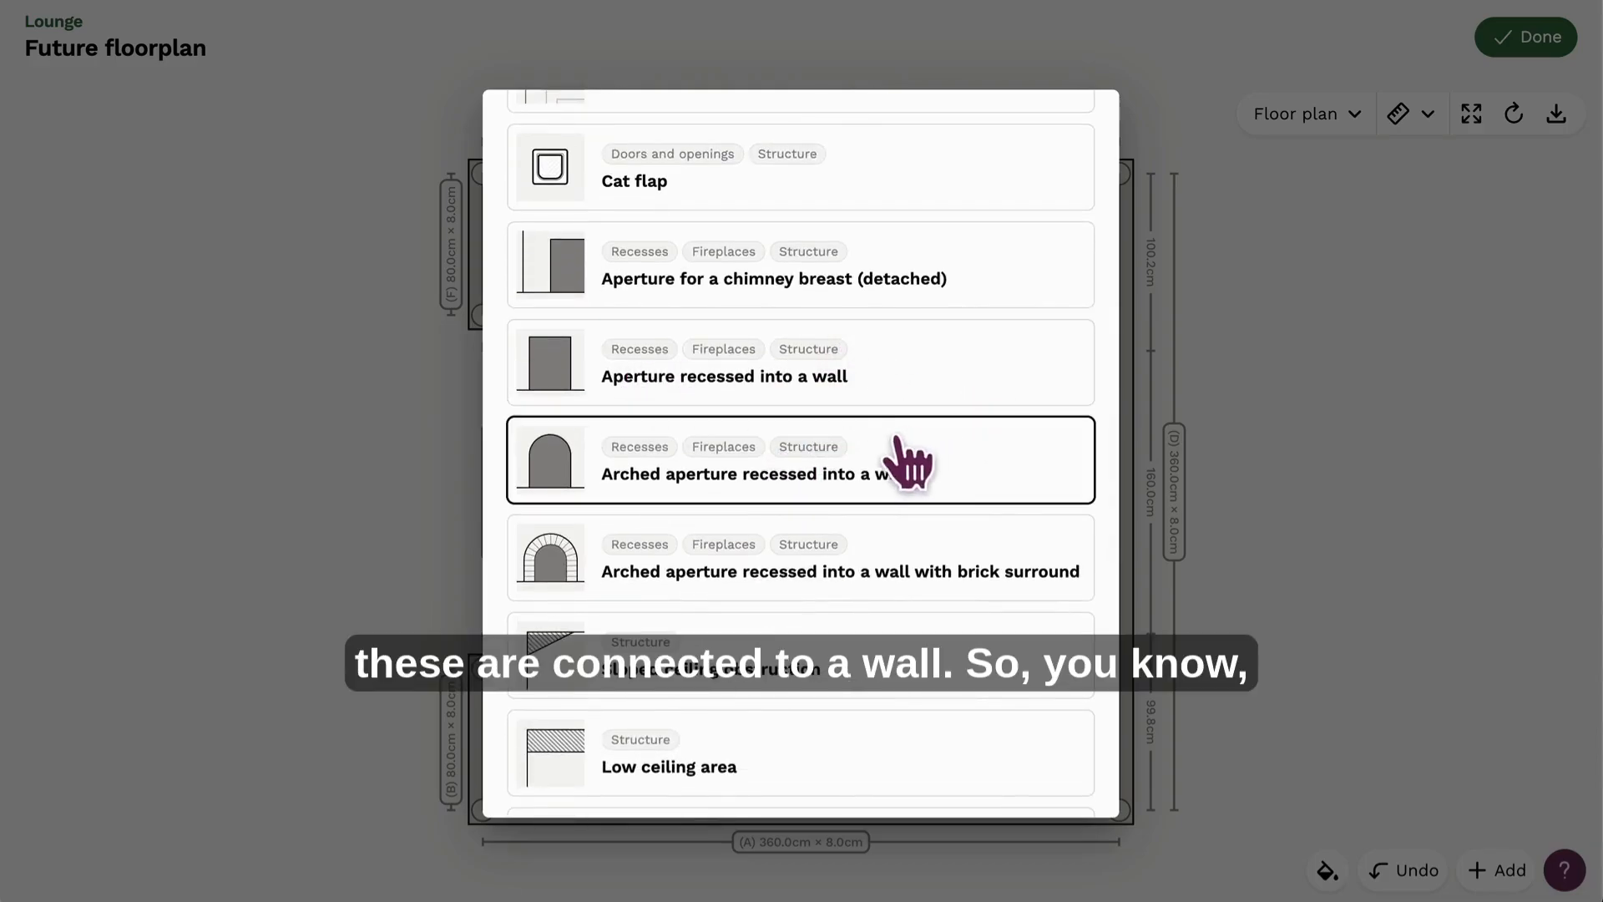
pyautogui.click(925, 386)
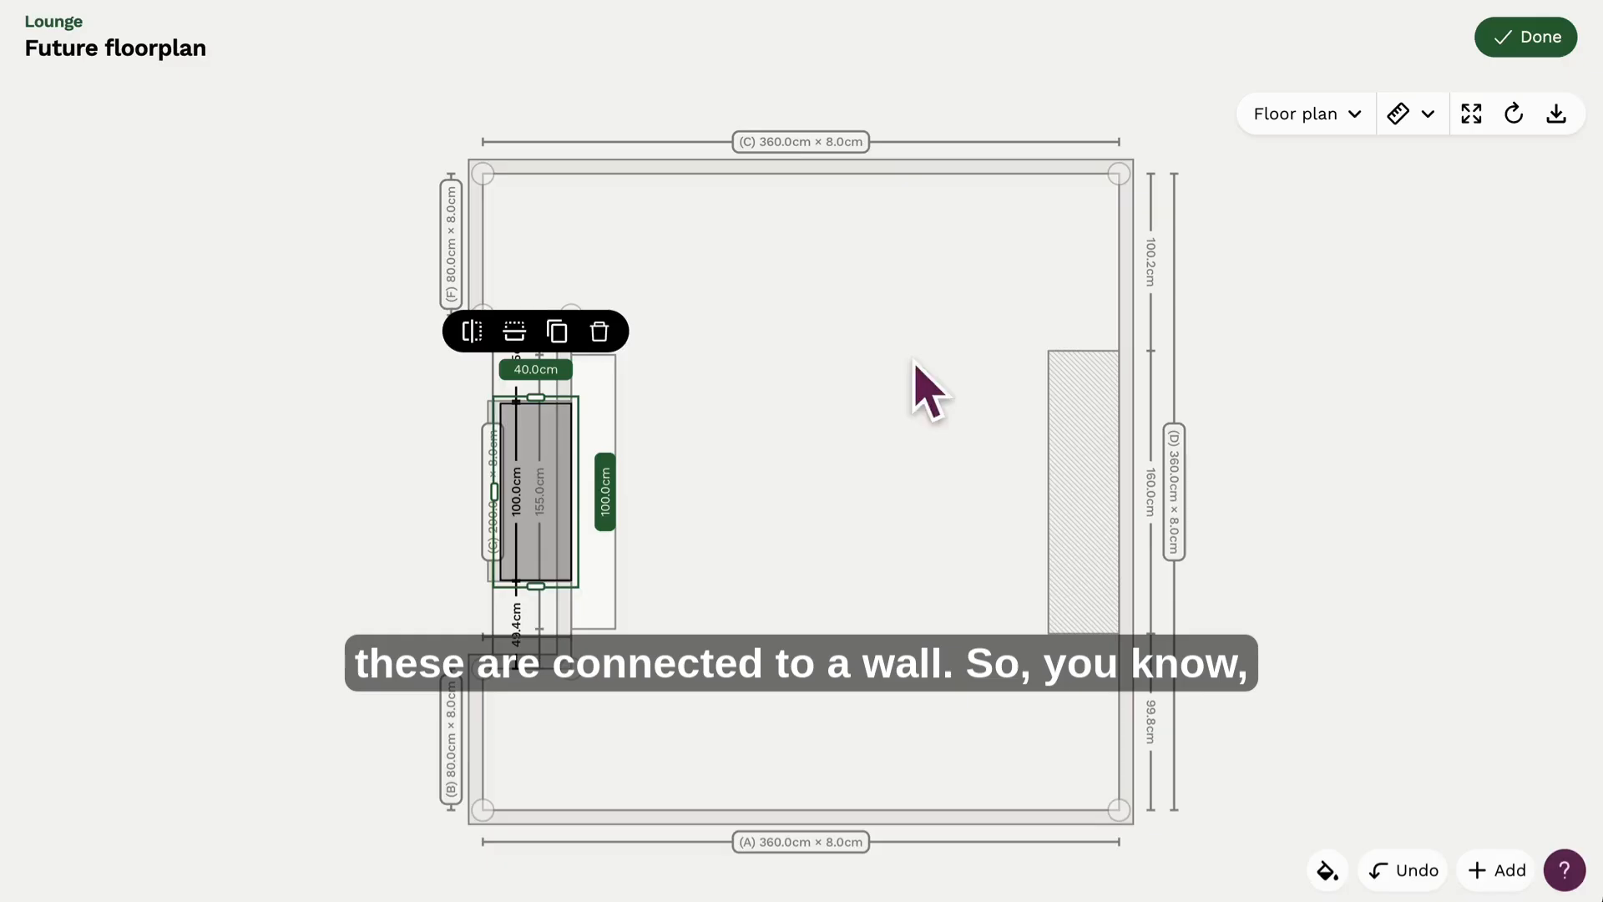
pyautogui.moveTo(547, 493); pyautogui.dragTo(1054, 336)
pyautogui.press('Delete')
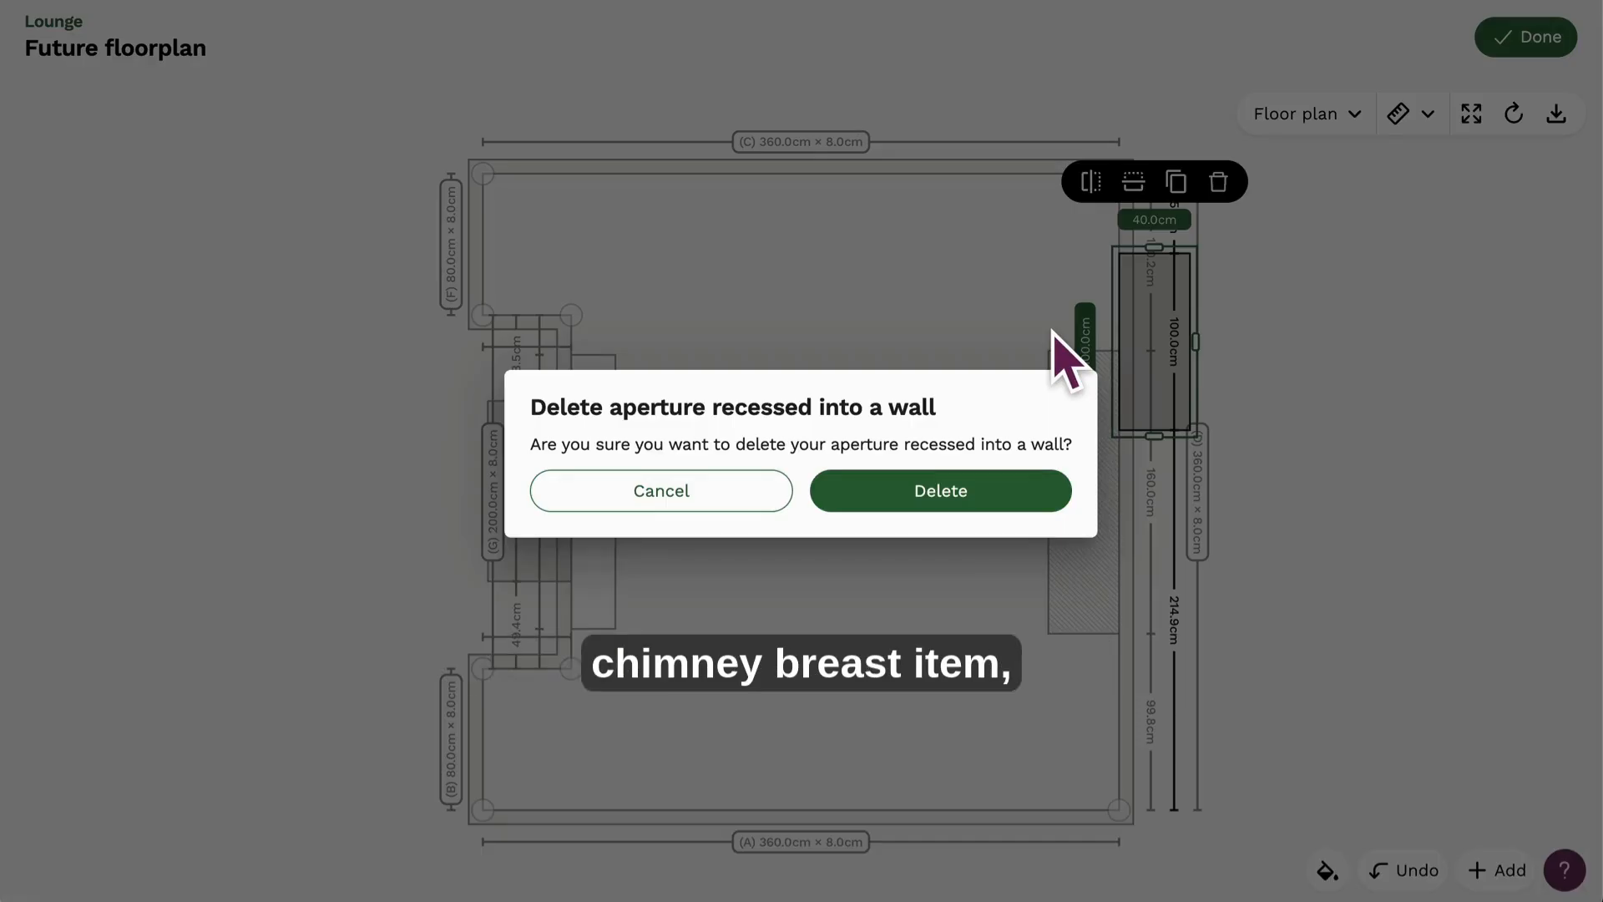
pyautogui.click(1028, 505)
# - Add an Aperture for a chimney breast (detached) from the Structure category and move it towards the chimney breast block on wall D
pyautogui.click(1487, 867)
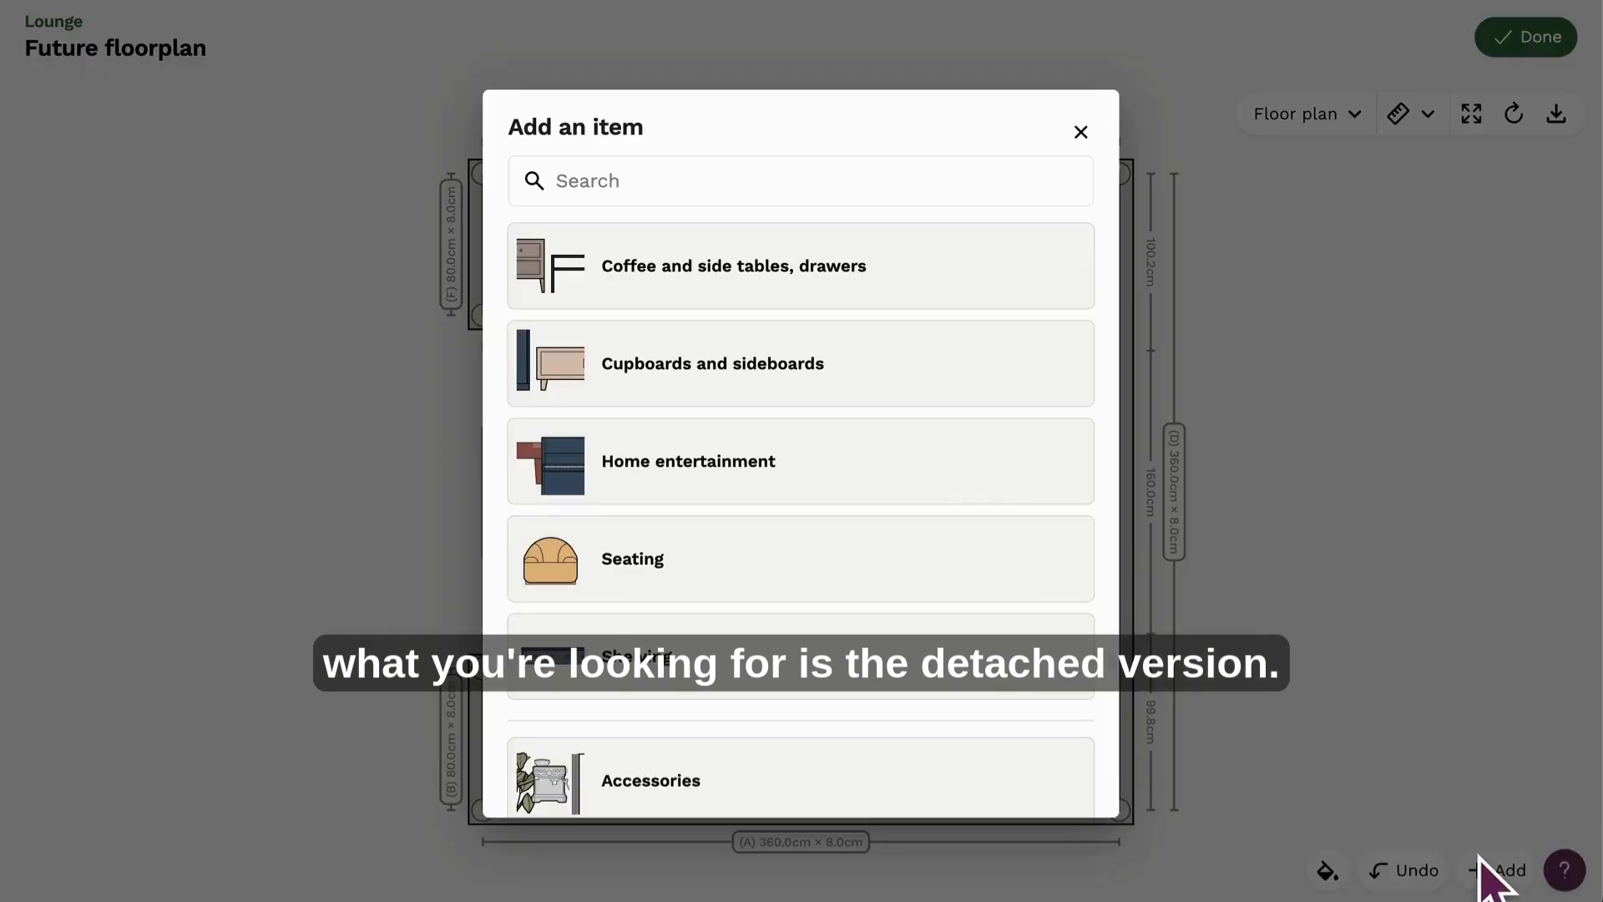
pyautogui.scroll(-15, 816, 425)
pyautogui.scroll(-13, 816, 424)
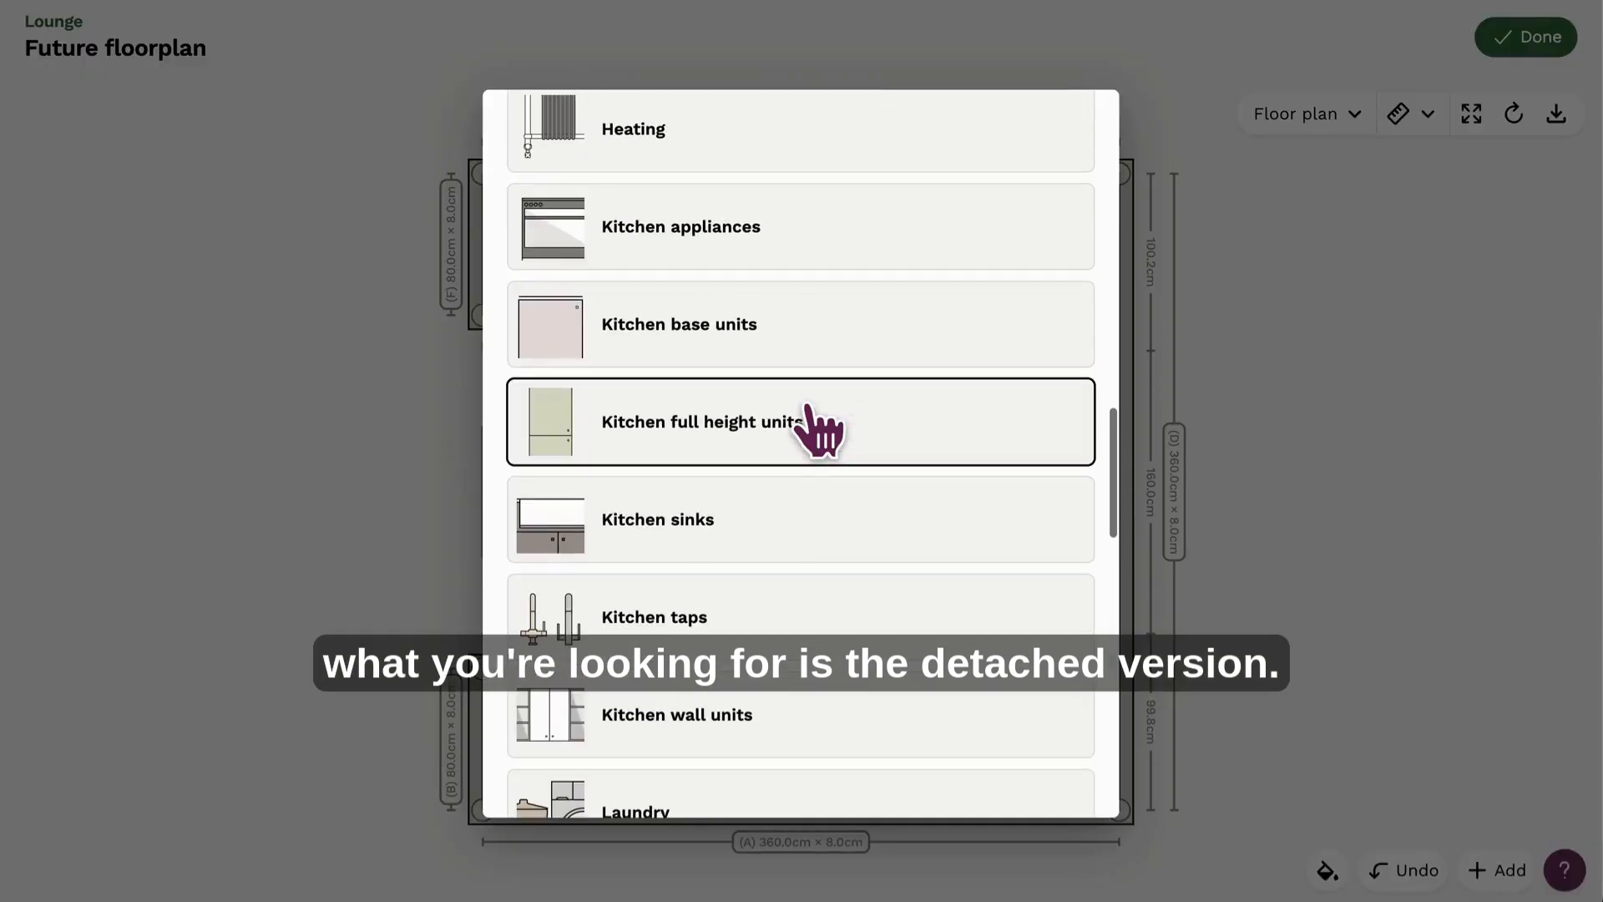
pyautogui.scroll(-5, 815, 424)
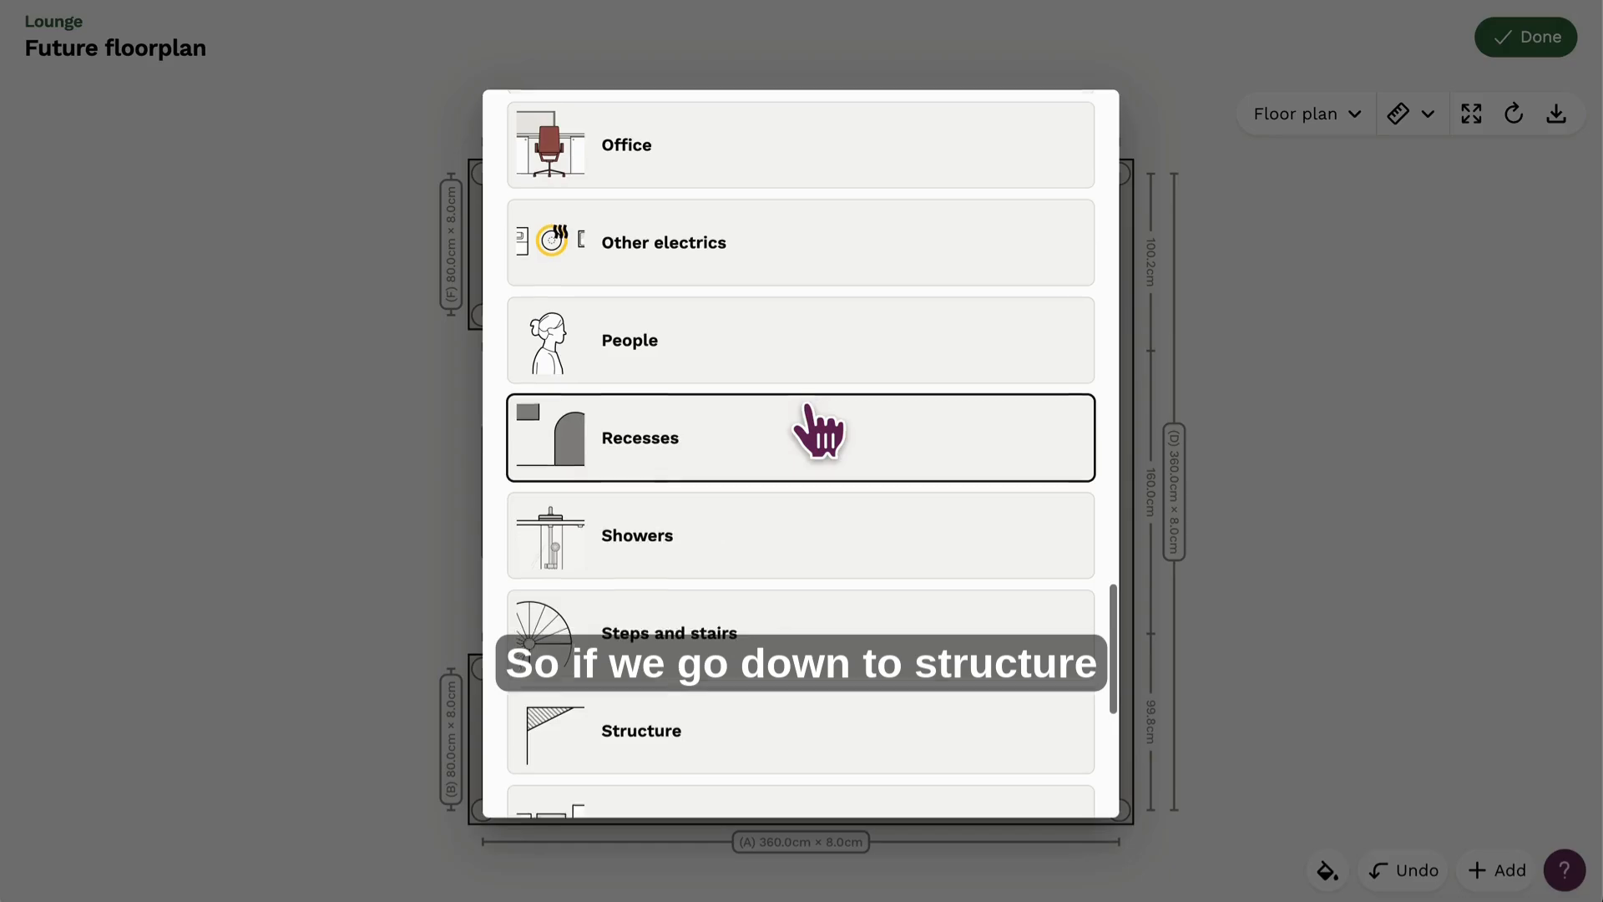
pyautogui.click(778, 705)
pyautogui.scroll(-15, 777, 501)
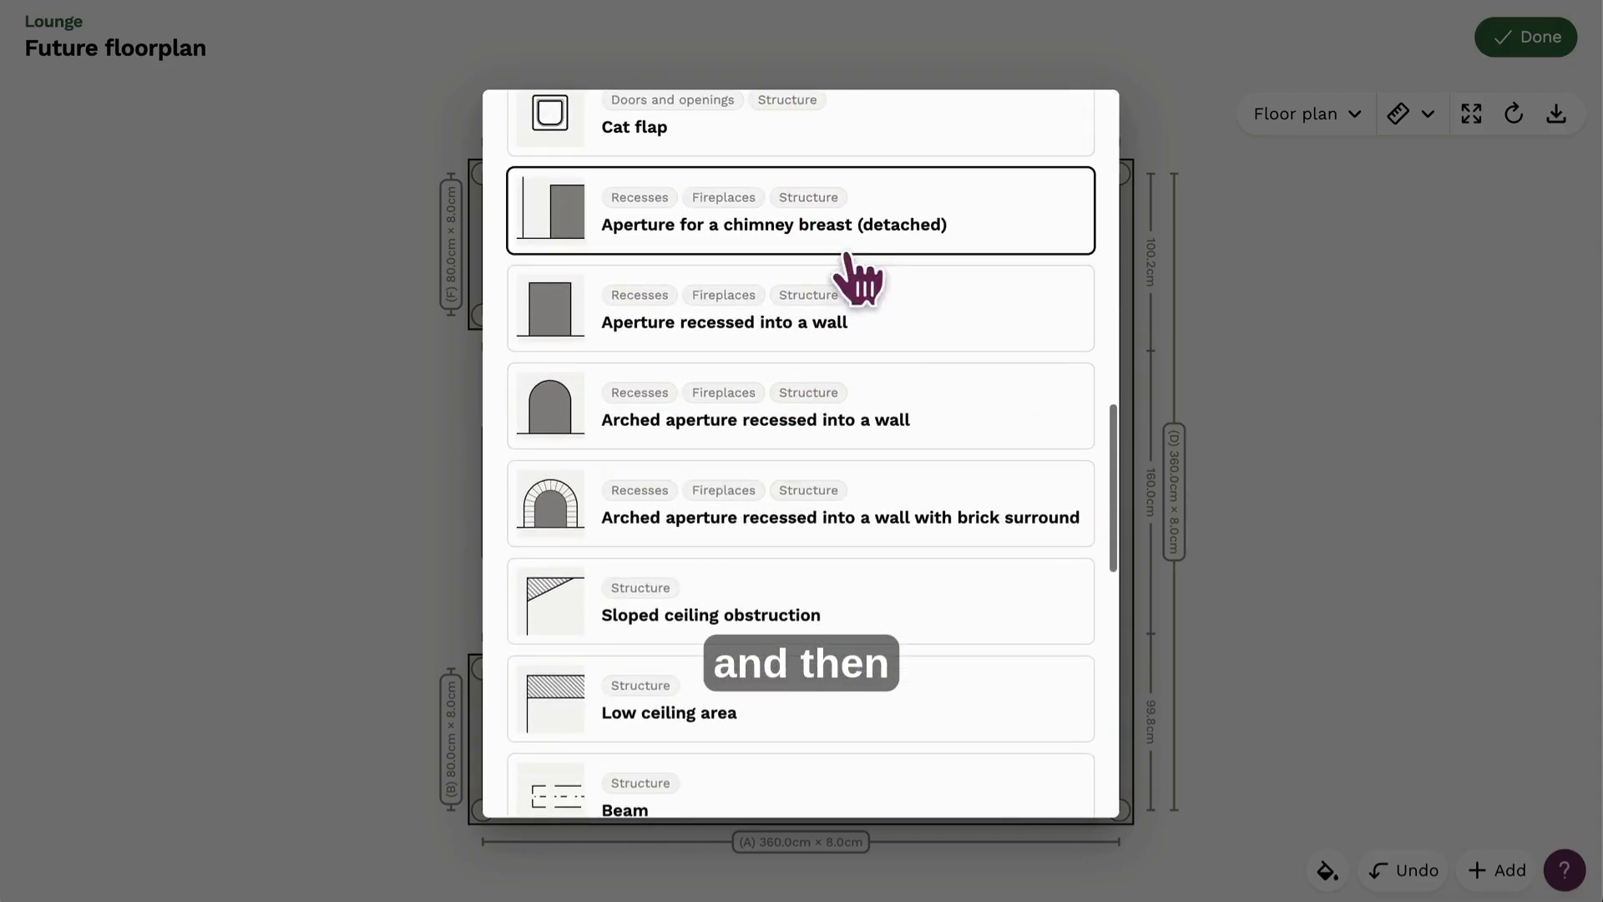
pyautogui.click(858, 249)
pyautogui.moveTo(678, 522); pyautogui.dragTo(989, 492)
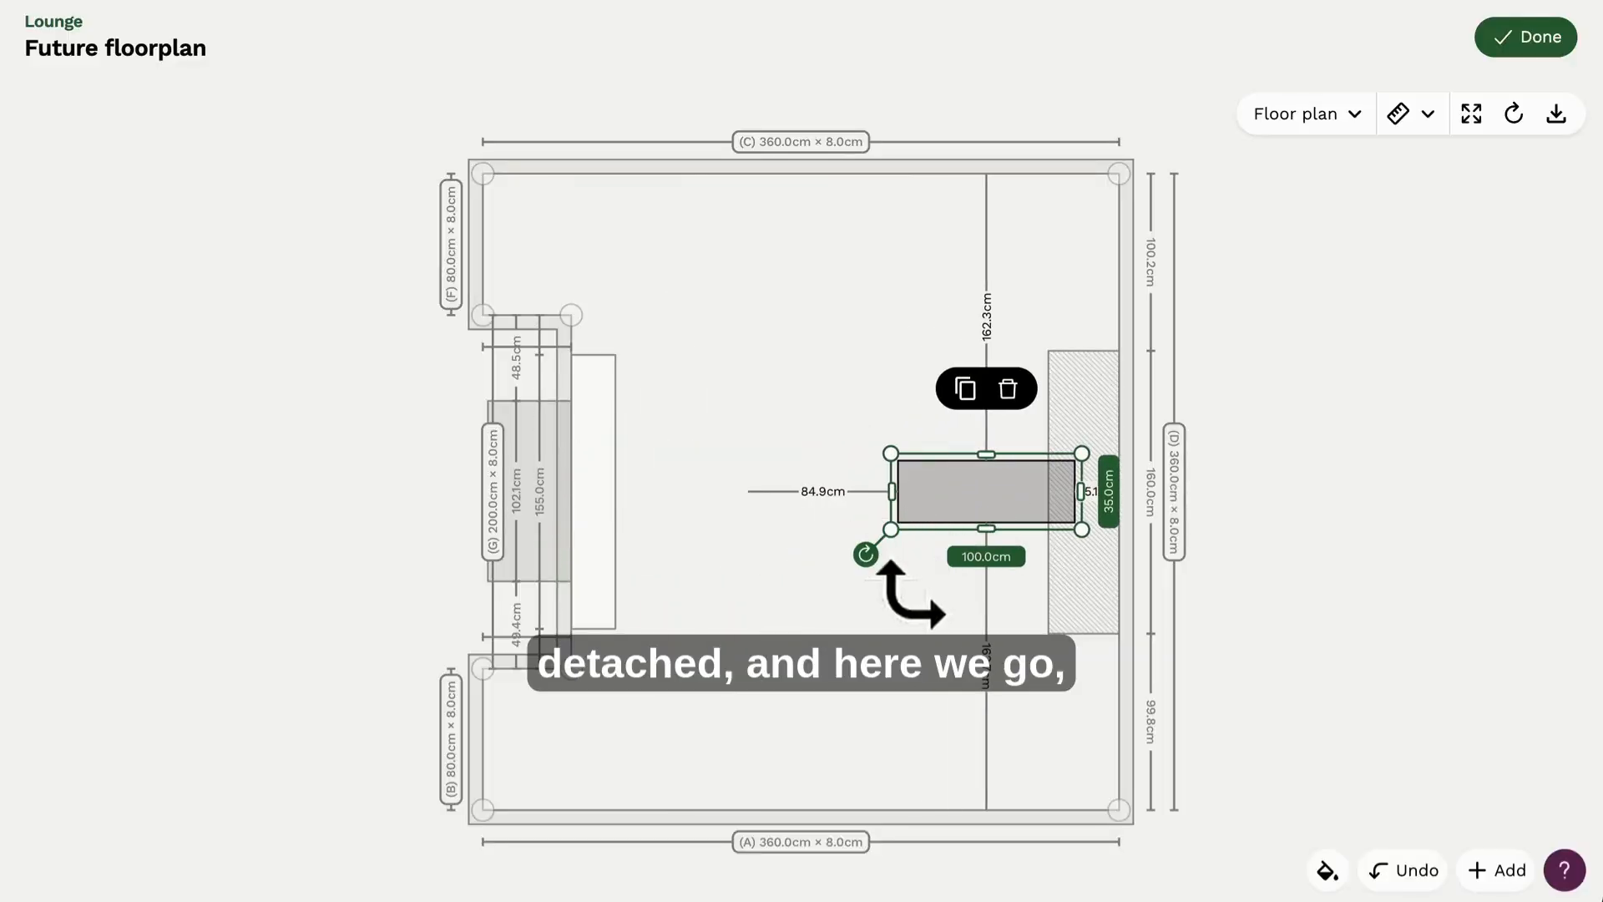
# - Rotate the detached aperture a quarter turn and place it inside the chimney breast block, flush with the block's front edge
pyautogui.moveTo(868, 553)
pyautogui.mouseDown()
pyautogui.moveTo(868, 367)
pyautogui.moveTo(885, 336)
pyautogui.mouseUp()
pyautogui.moveTo(1015, 474)
pyautogui.mouseDown()
pyautogui.moveTo(1086, 474)
pyautogui.moveTo(1062, 484)
pyautogui.mouseUp()
pyautogui.click(930, 498)
pyautogui.click(941, 543)
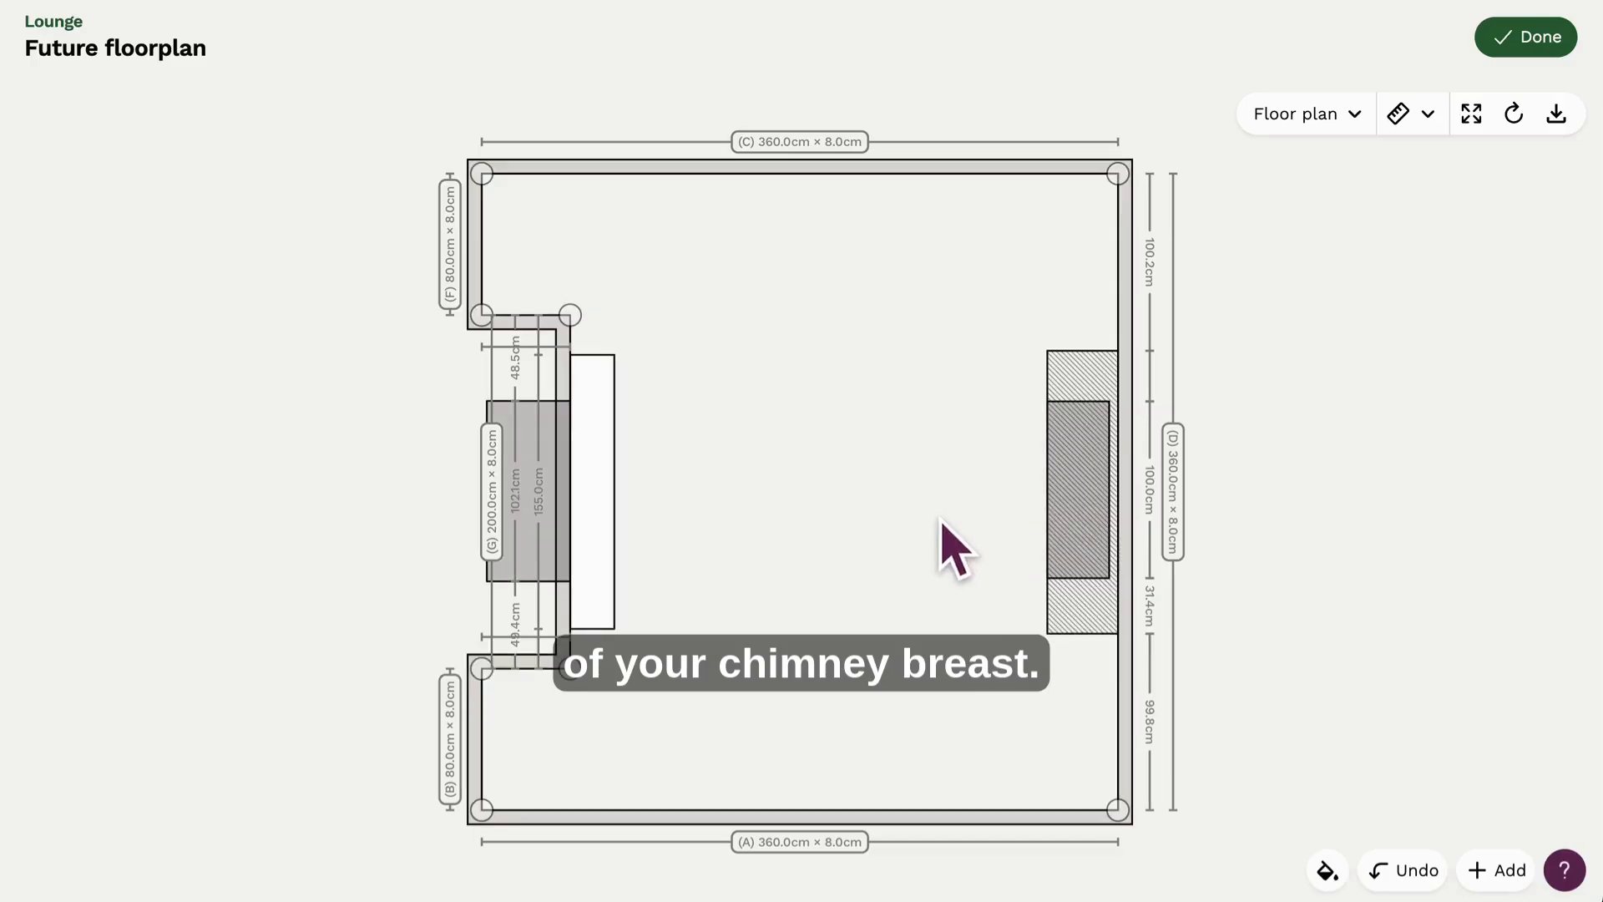
# - Show the elevation of wall D and apply a staggered brick-style tile pattern to the aperture
pyautogui.click(1123, 480)
pyautogui.click(1044, 397)
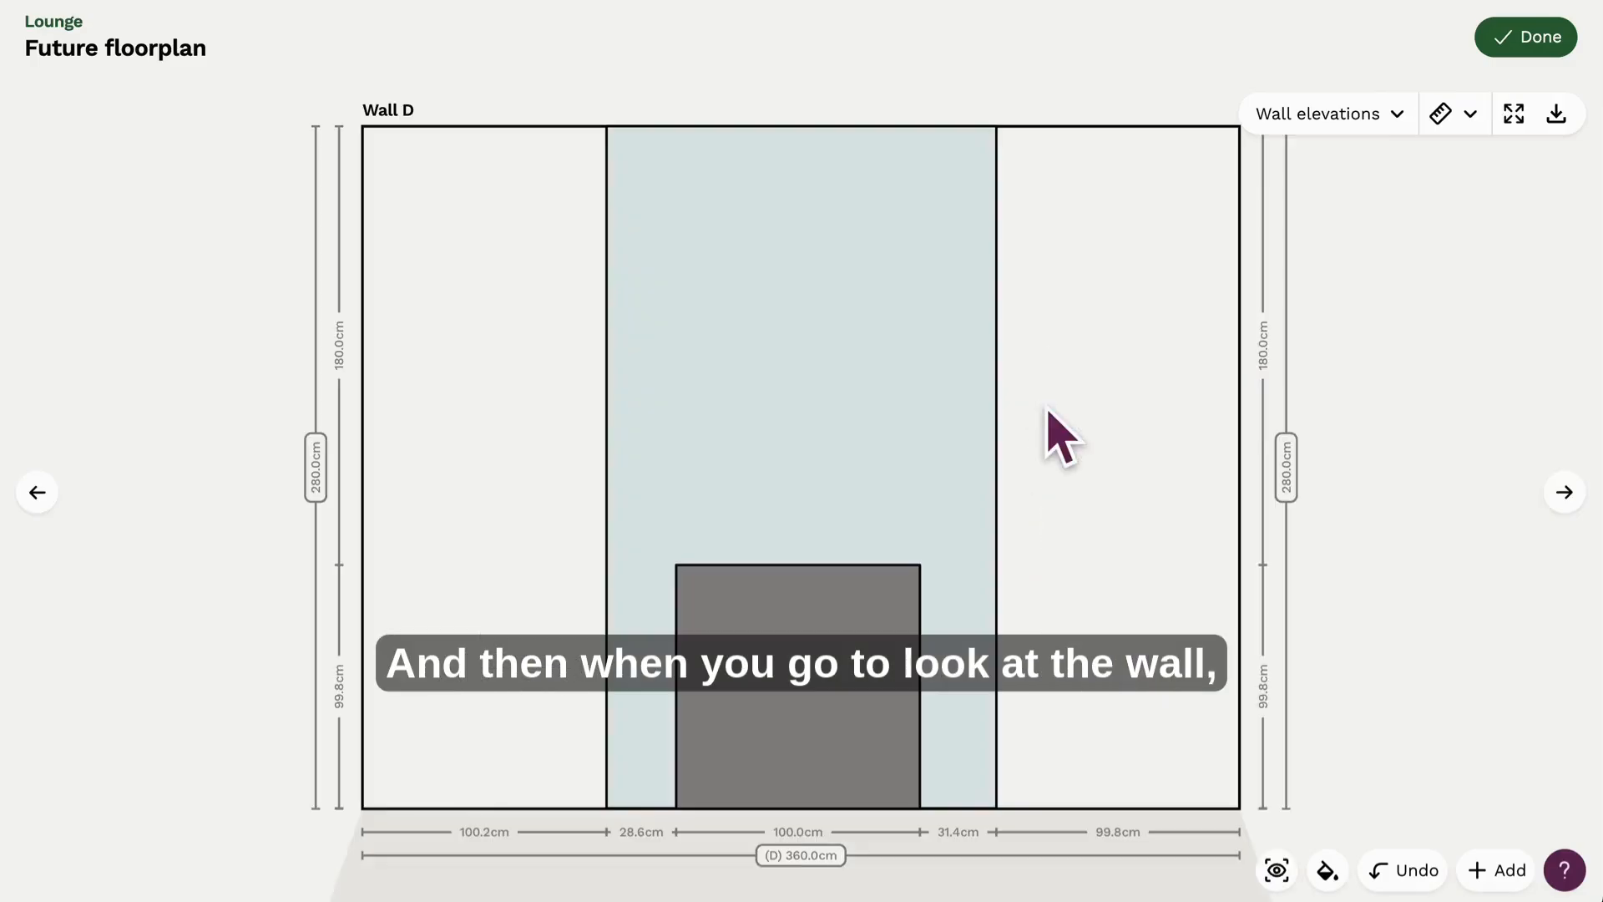
pyautogui.click(826, 694)
pyautogui.click(751, 492)
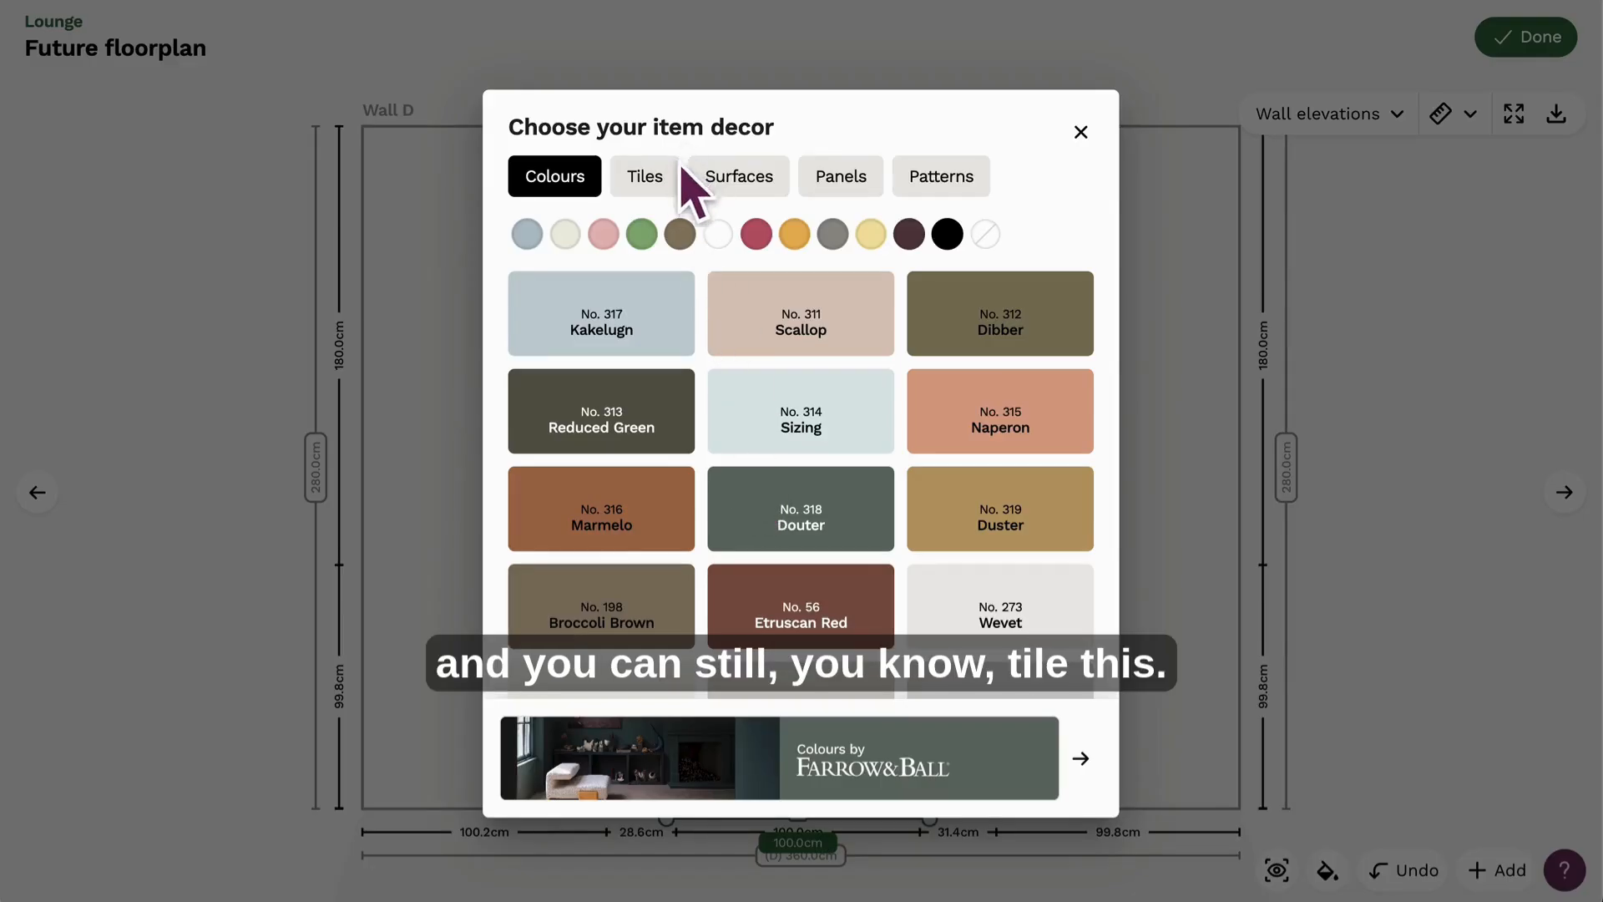
pyautogui.click(673, 173)
pyautogui.click(672, 380)
# - Set the main colour of the aperture's tile pattern to Marmelo No. 316
pyautogui.click(753, 491)
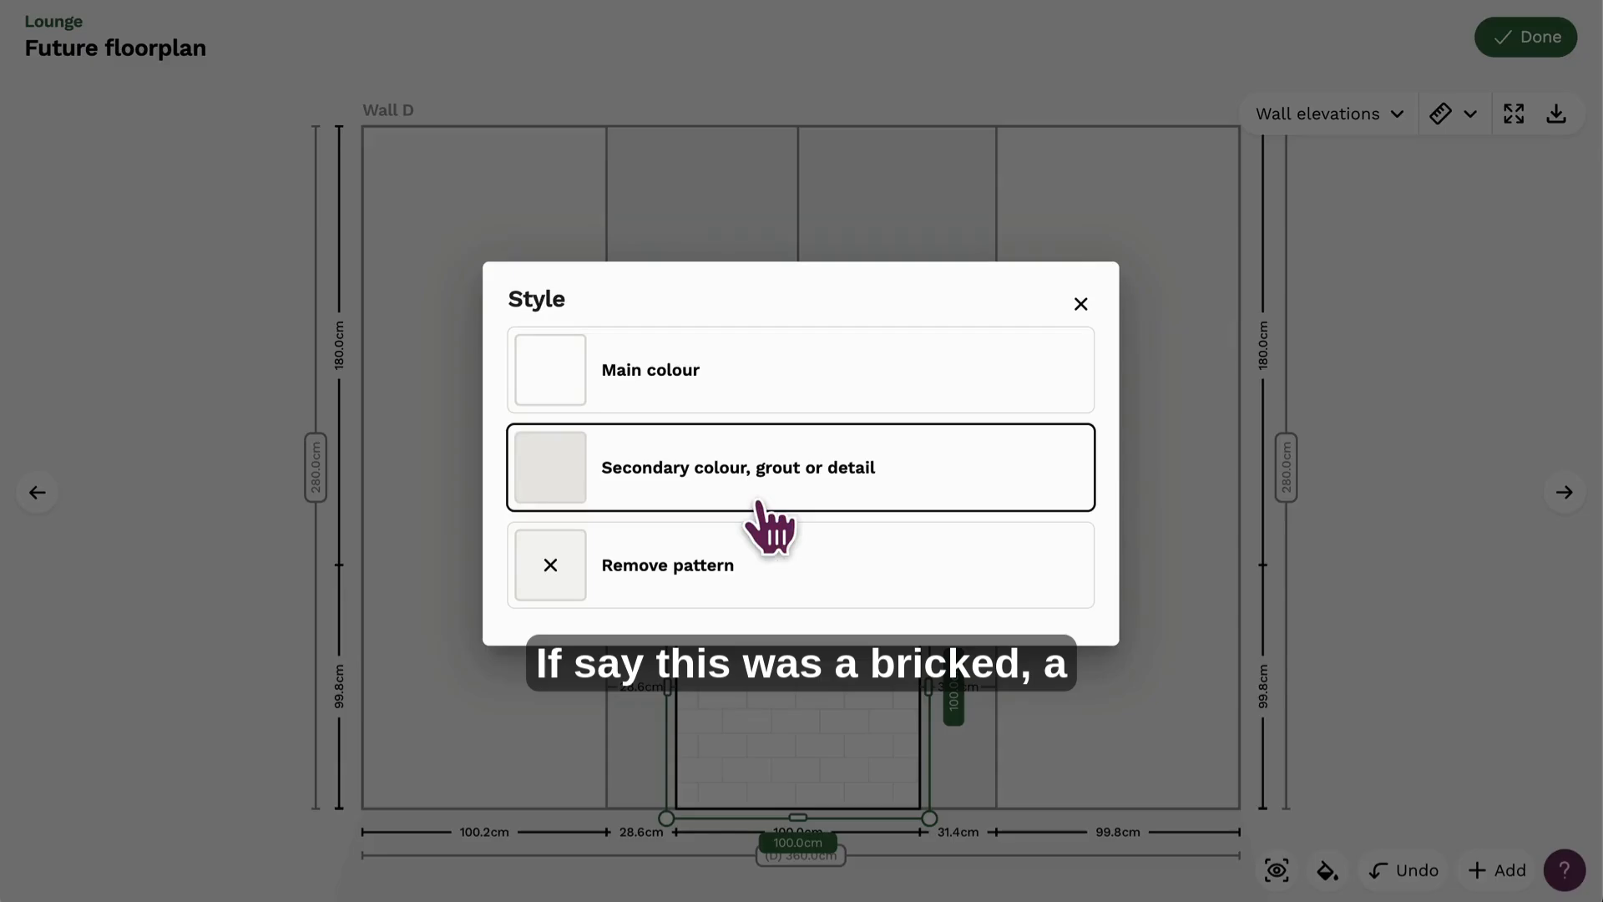
pyautogui.click(791, 404)
pyautogui.click(664, 516)
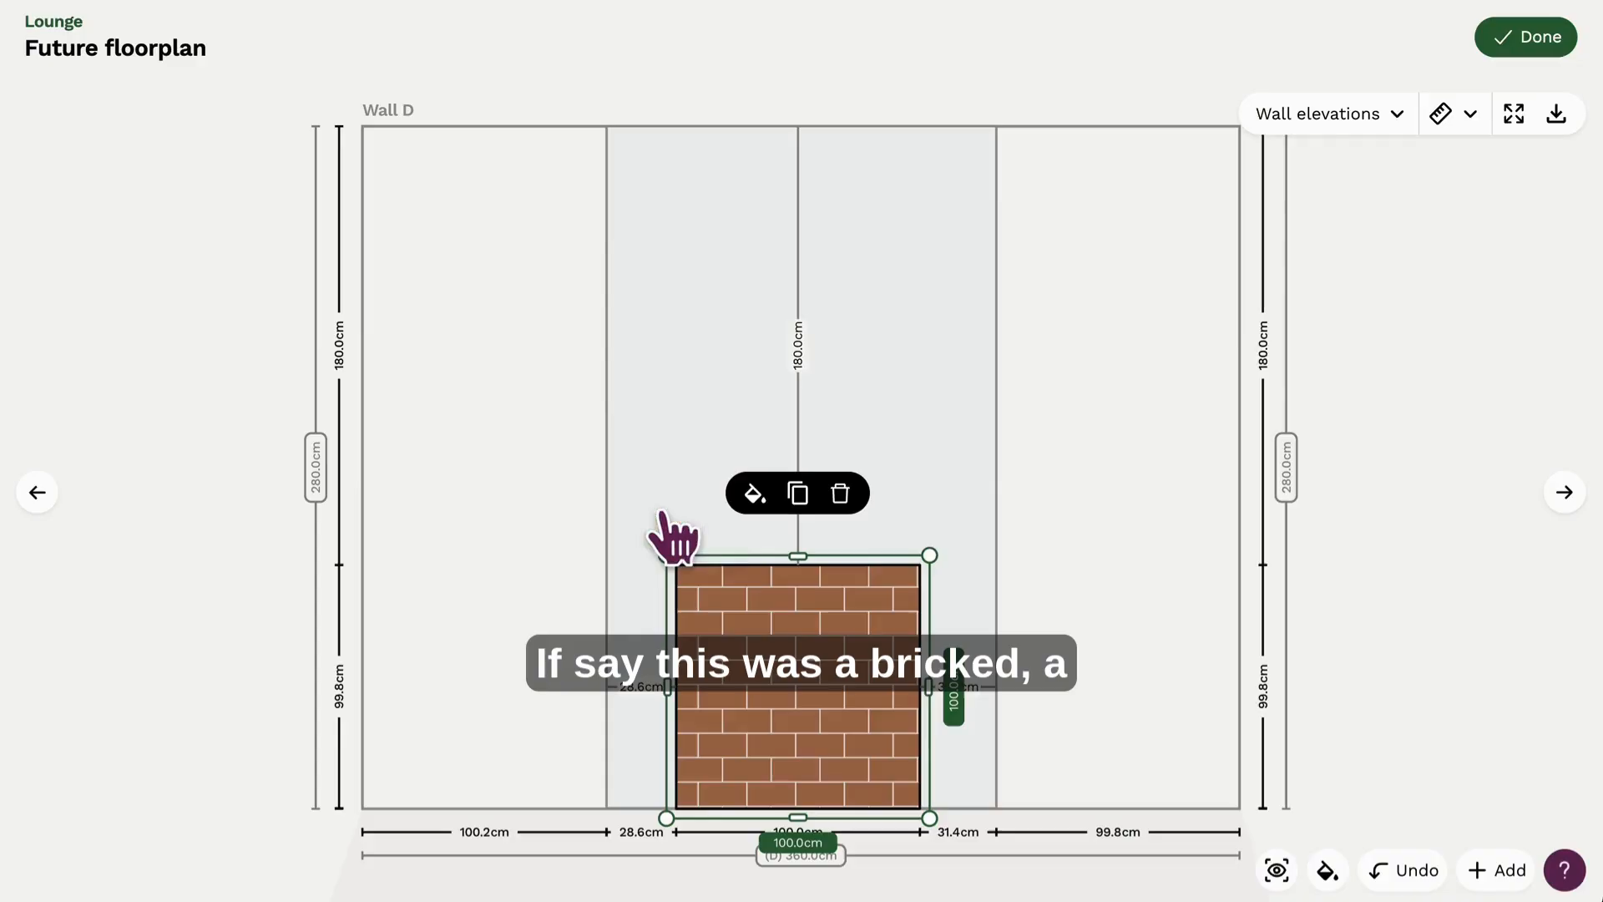
pyautogui.click(1250, 538)
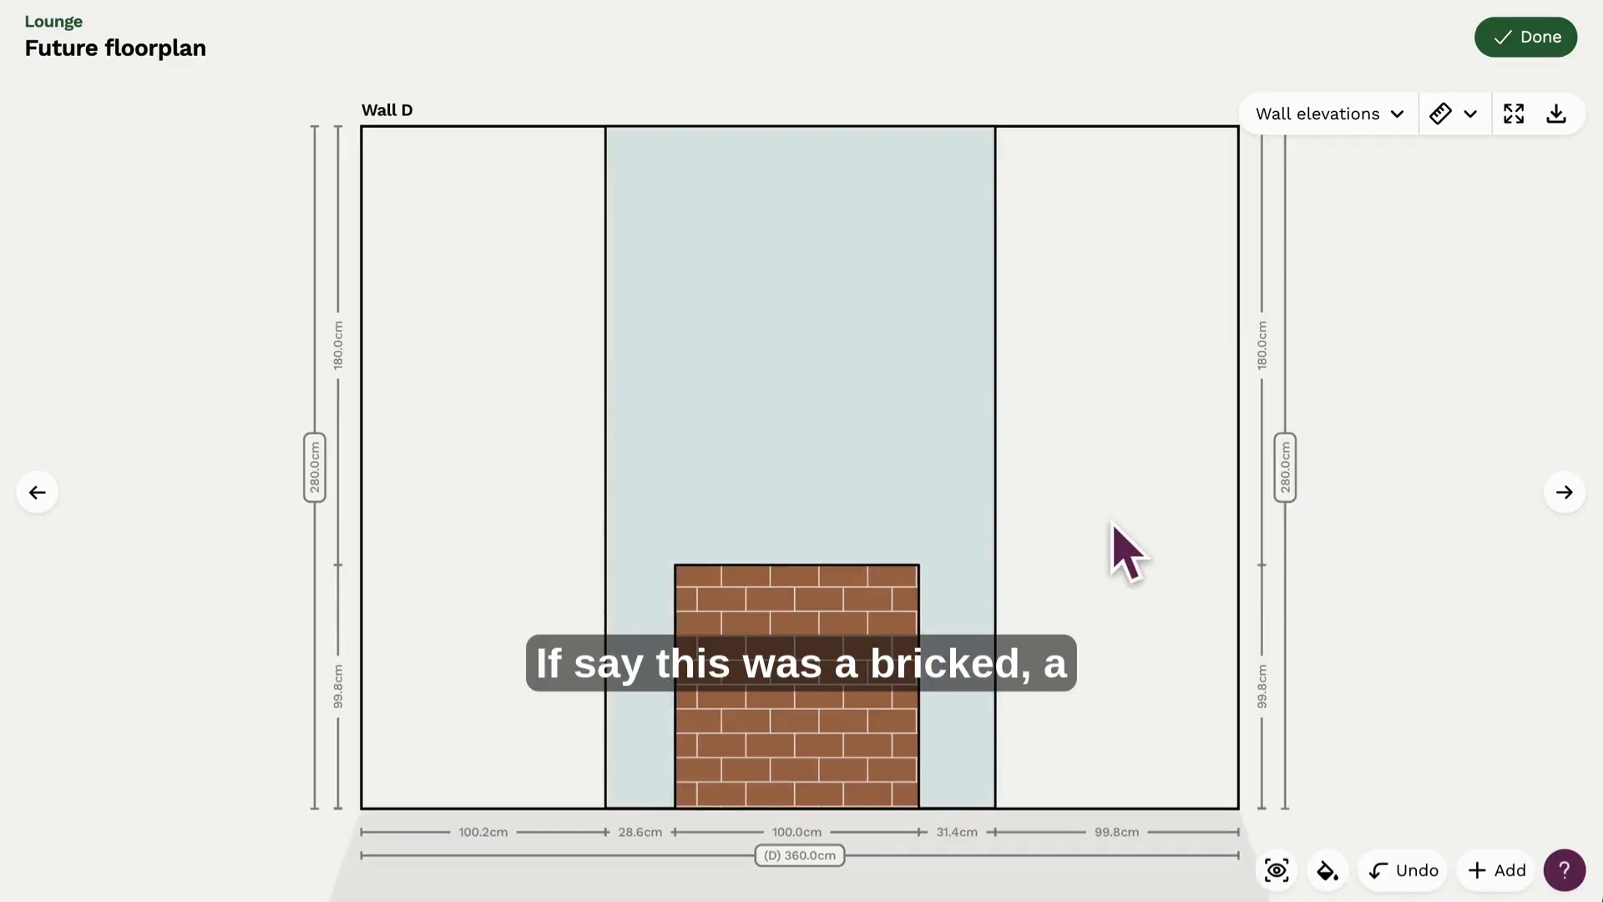
pyautogui.click(860, 643)
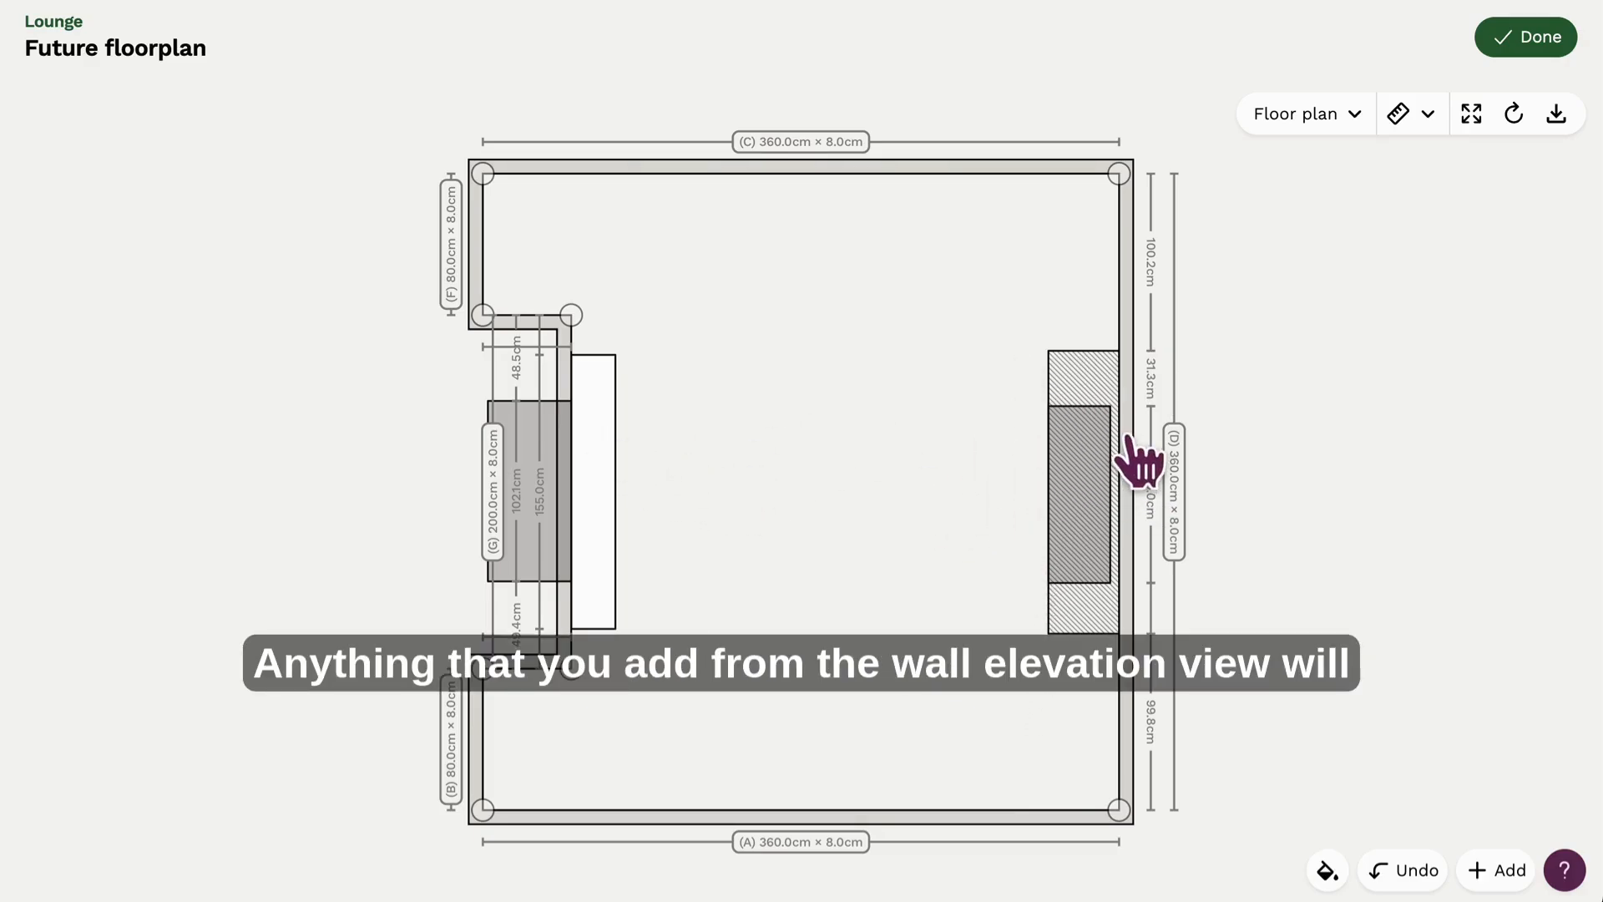
# - Check the elevation of wall D with its tiled aperture and return to the floor plan
pyautogui.click(1139, 463)
pyautogui.click(1044, 360)
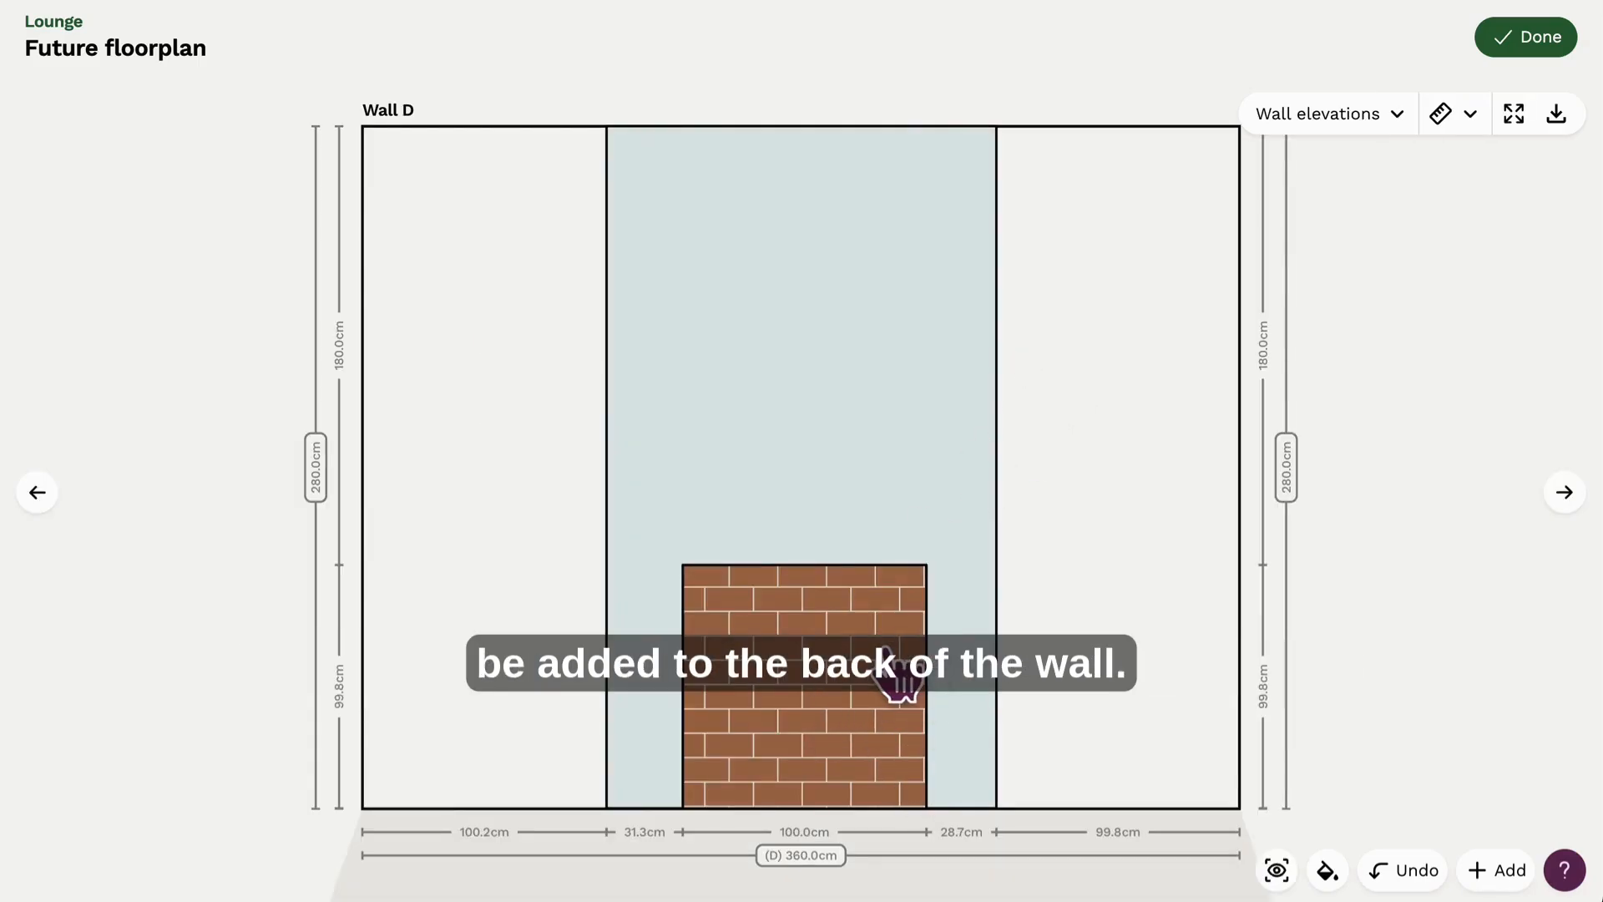
pyautogui.click(1403, 104)
pyautogui.click(1348, 171)
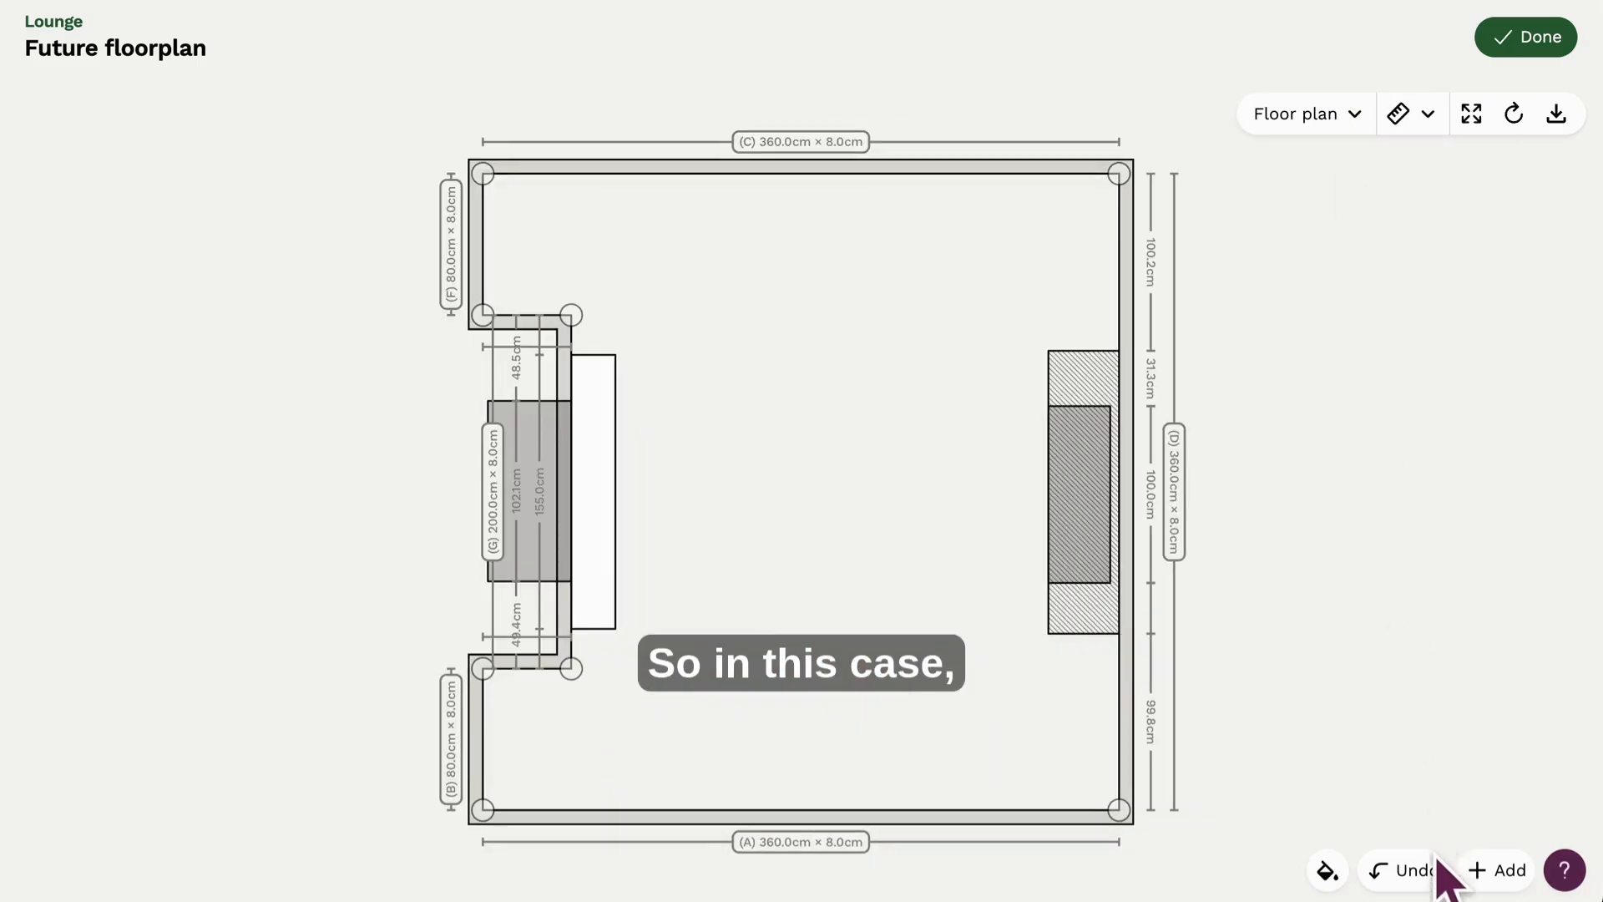
# - Add a plain Fire surround from the Fireplaces category to the floor plan
pyautogui.click(1490, 872)
pyautogui.scroll(-10, 876, 551)
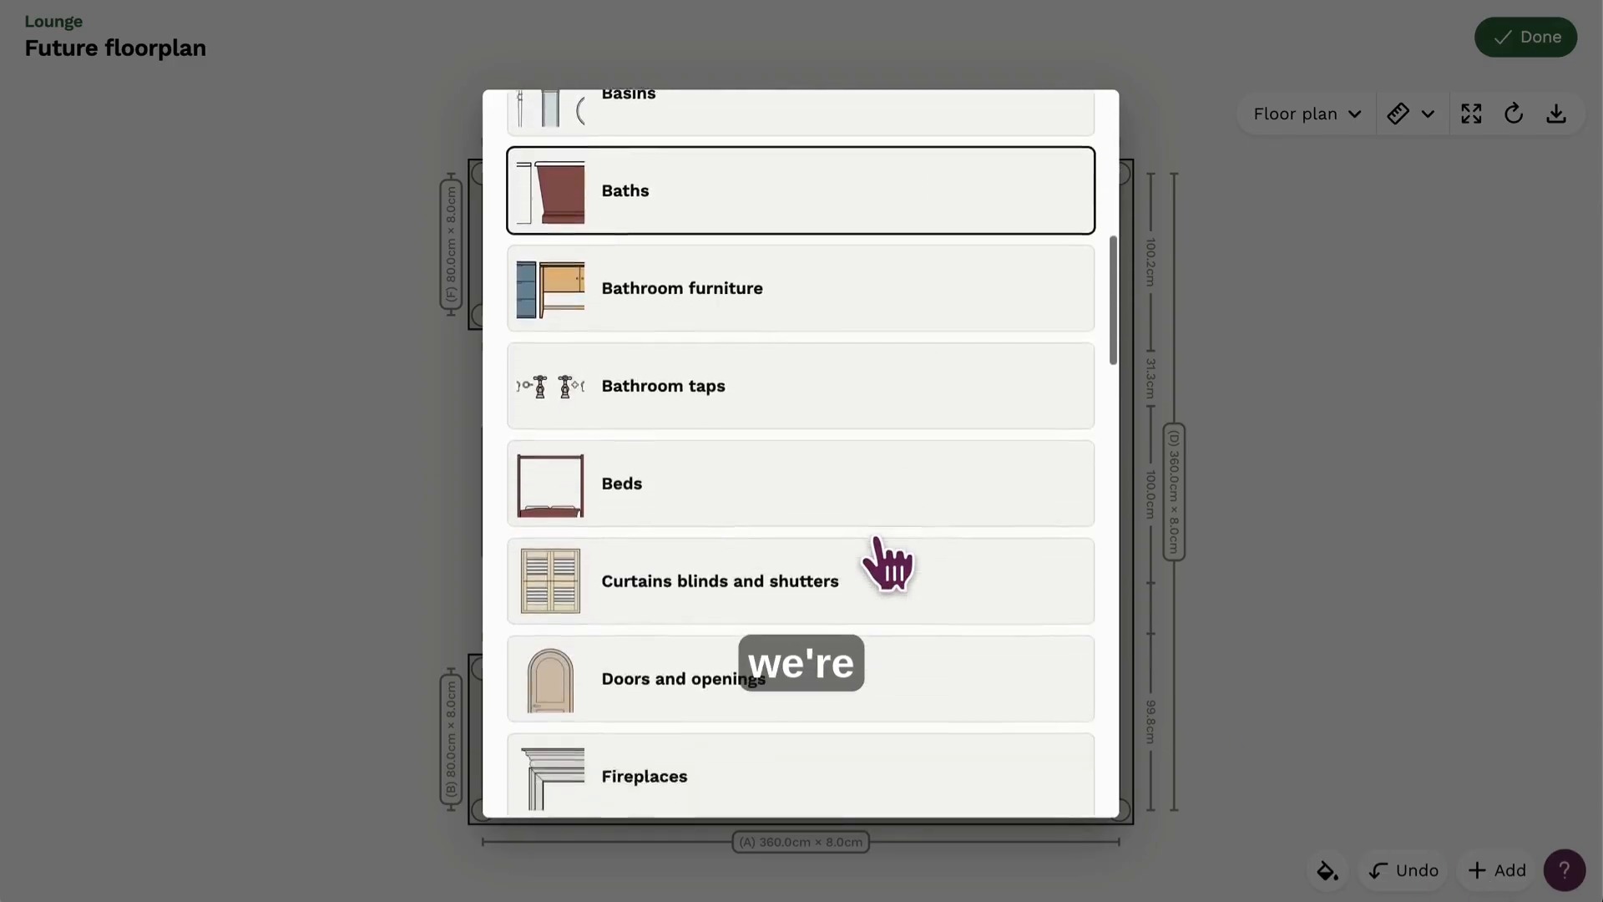
pyautogui.scroll(-2, 885, 564)
pyautogui.click(872, 428)
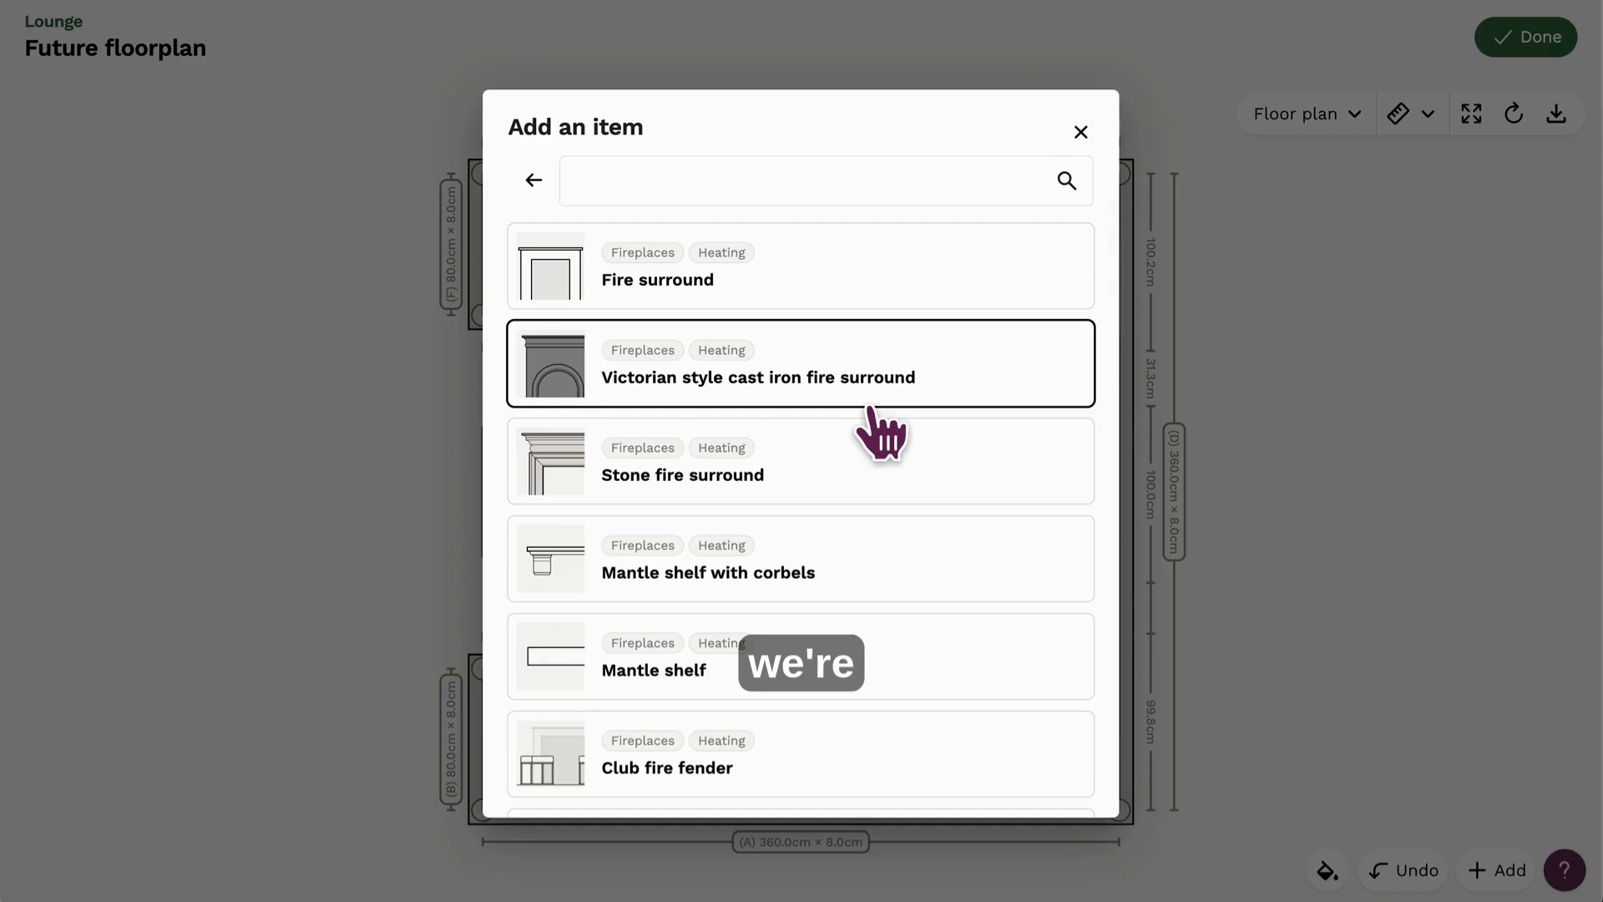
pyautogui.click(827, 302)
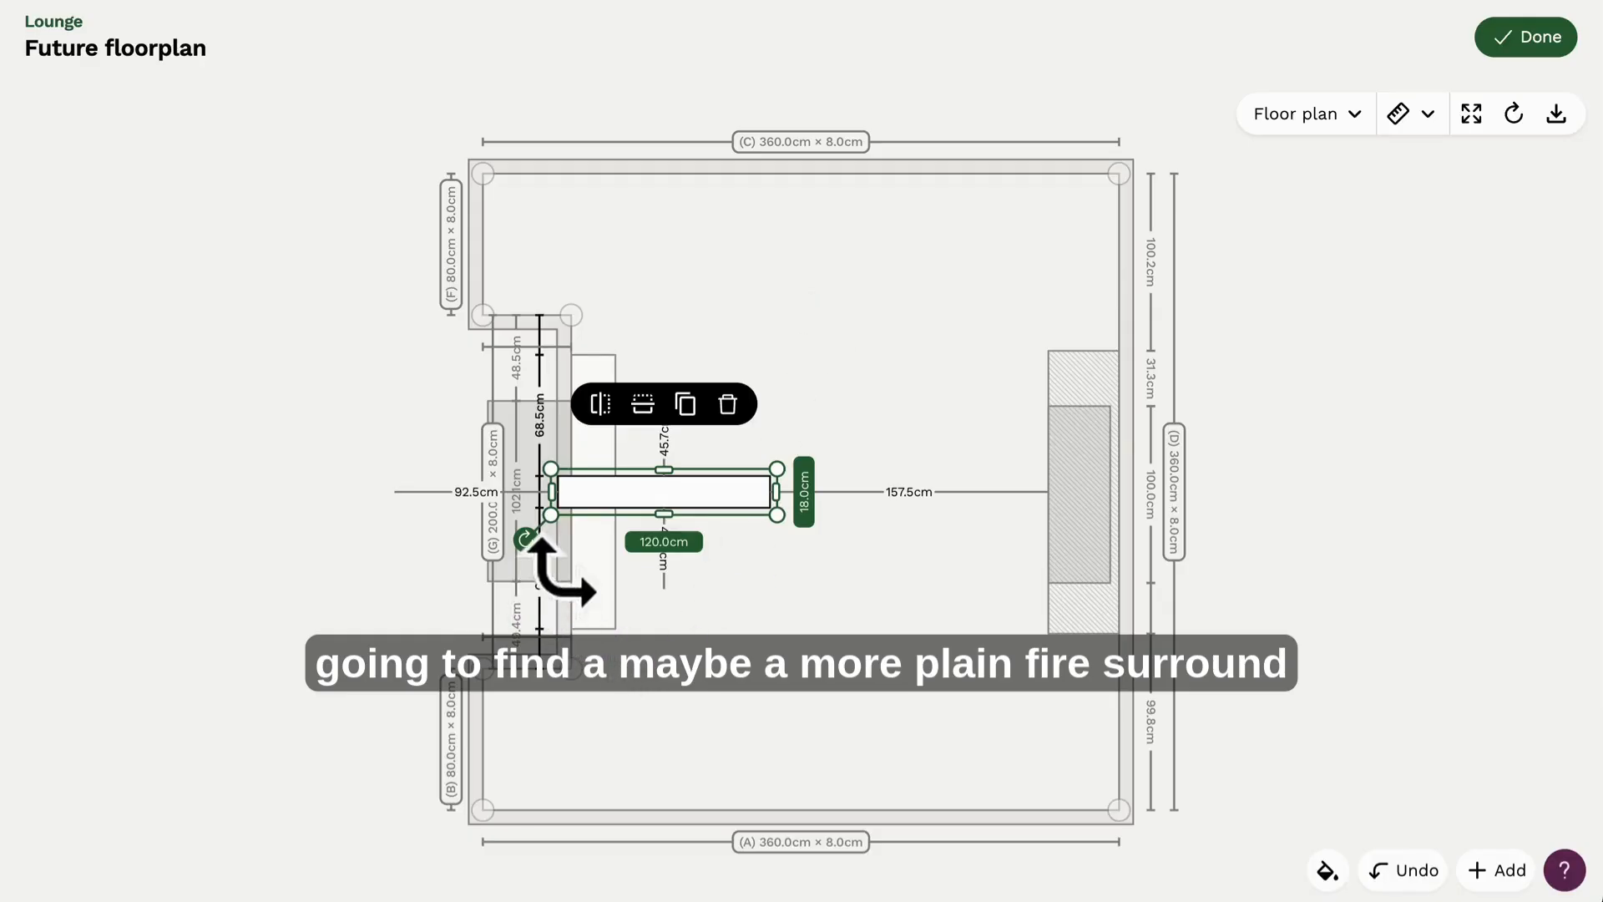
# - Rotate the fire surround a quarter turn, place it against the front of wall D's chimney breast and widen it to about 133 cm
pyautogui.moveTo(526, 539); pyautogui.dragTo(608, 340)
pyautogui.moveTo(676, 454); pyautogui.dragTo(1042, 483)
pyautogui.moveTo(1038, 591); pyautogui.dragTo(1038, 615)
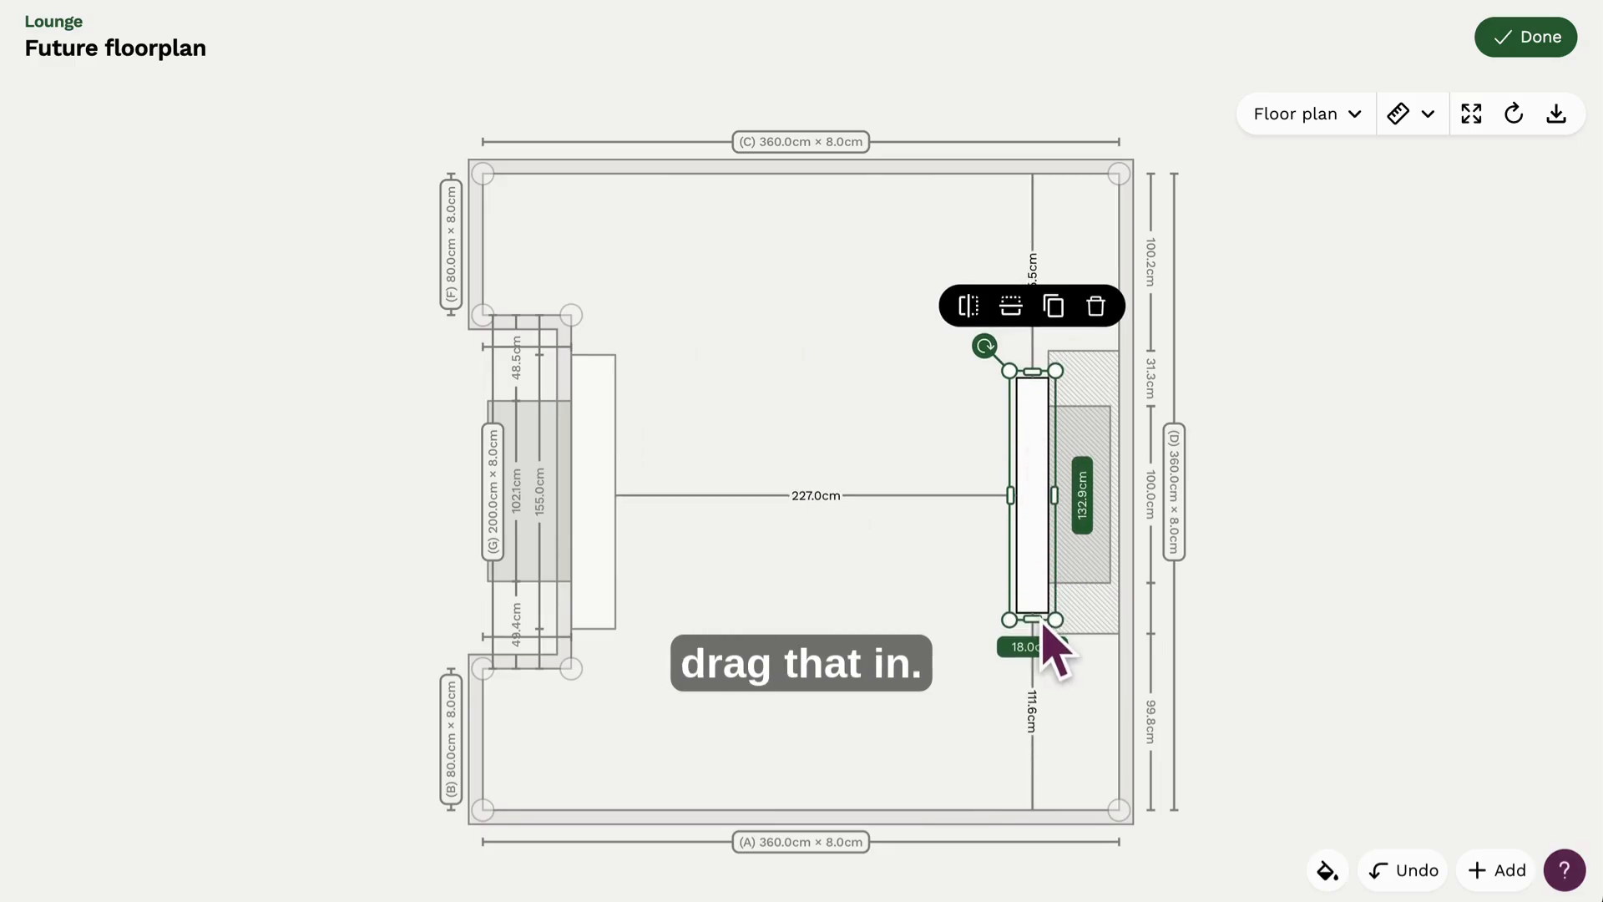
pyautogui.click(923, 568)
# - Show the elevation of wall D and stretch the fire surround upwards to about 114 cm high so it covers the aperture's top edge
pyautogui.click(1129, 467)
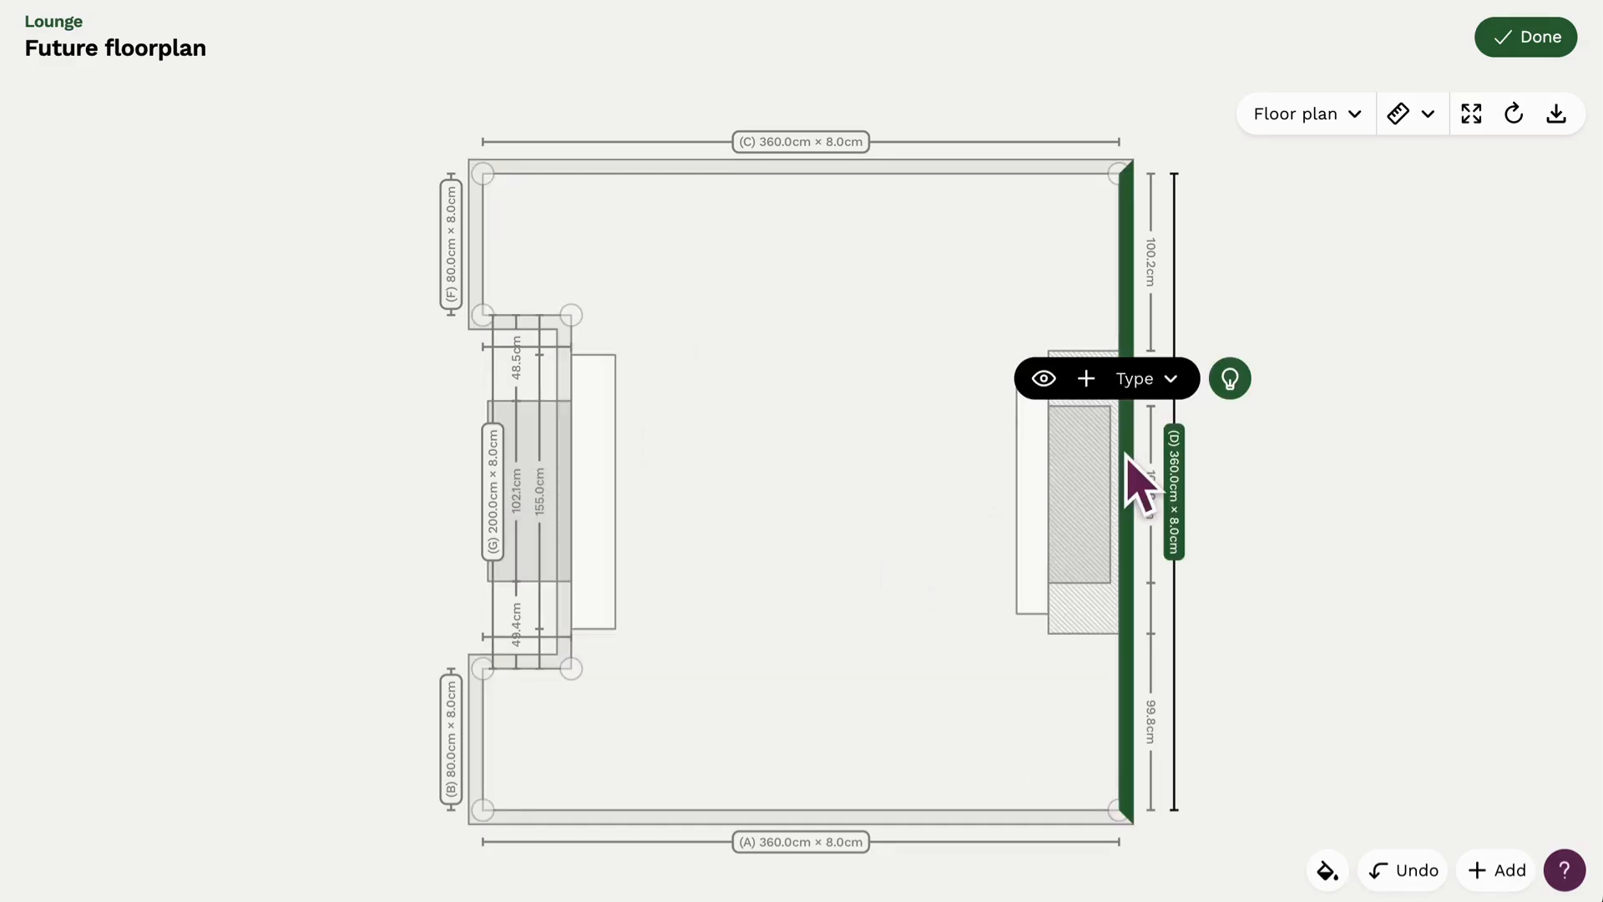
pyautogui.click(1042, 378)
pyautogui.click(831, 603)
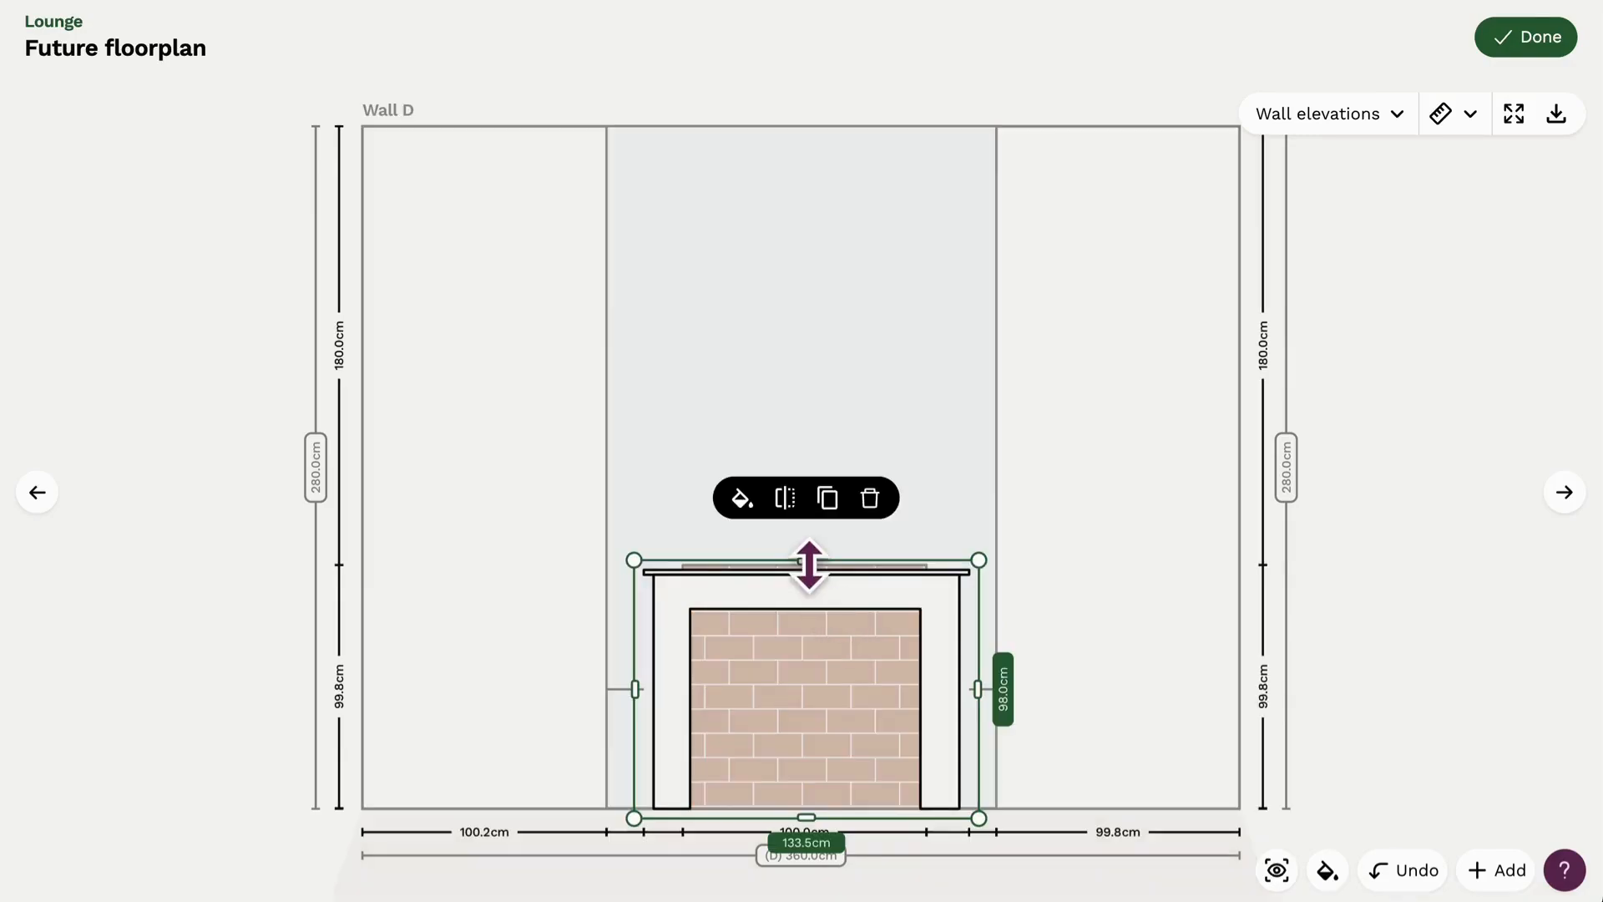
pyautogui.moveTo(809, 565); pyautogui.dragTo(811, 526)
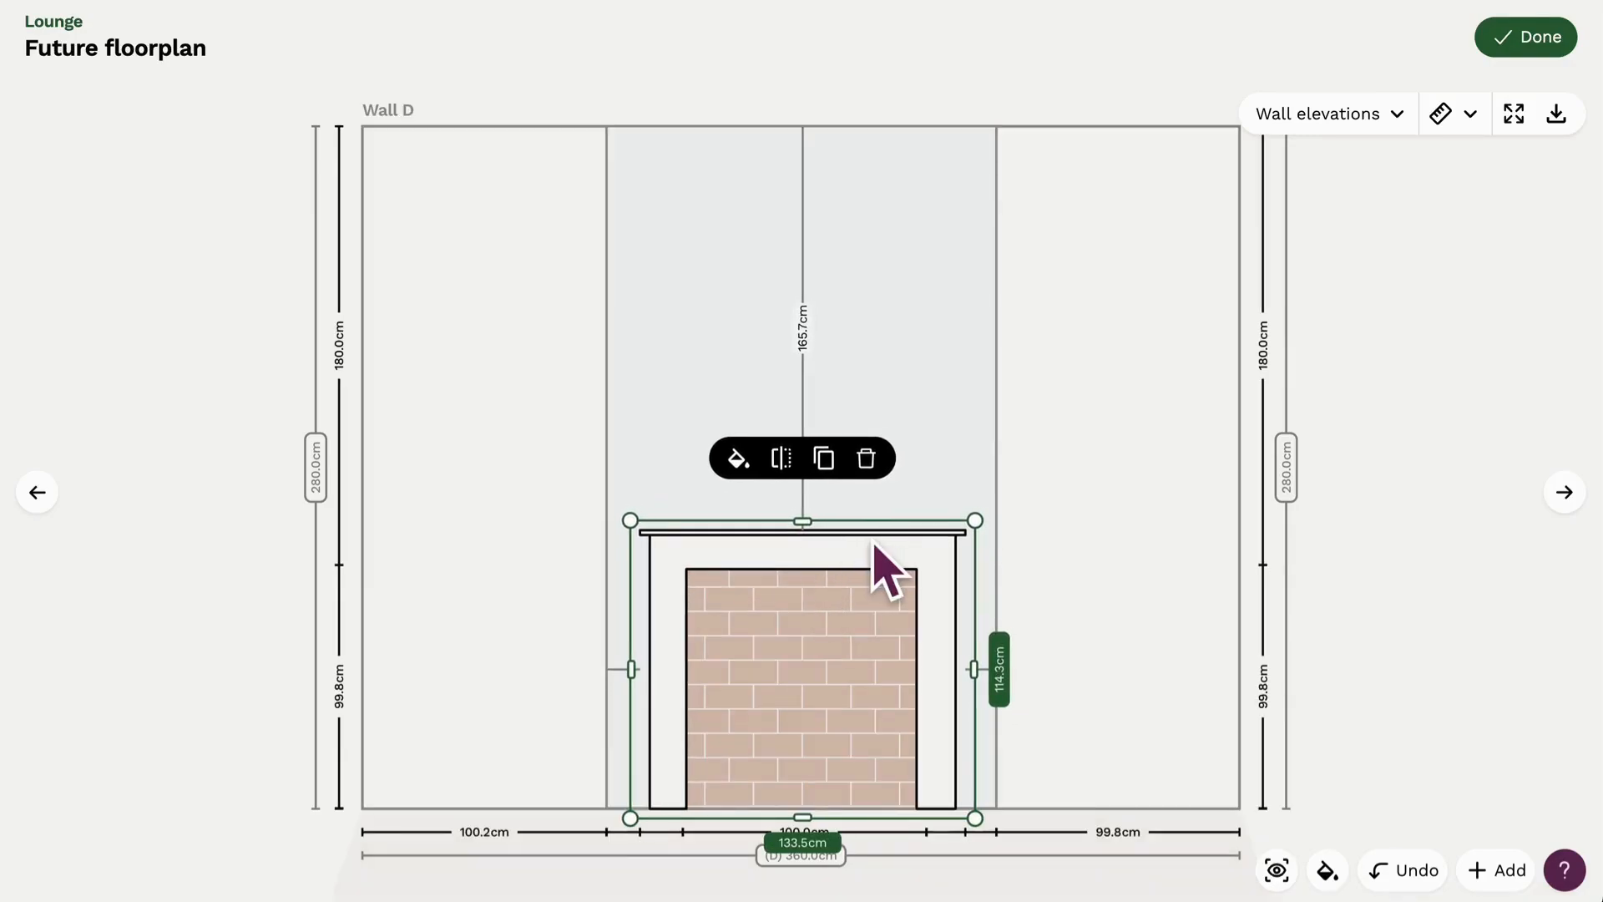